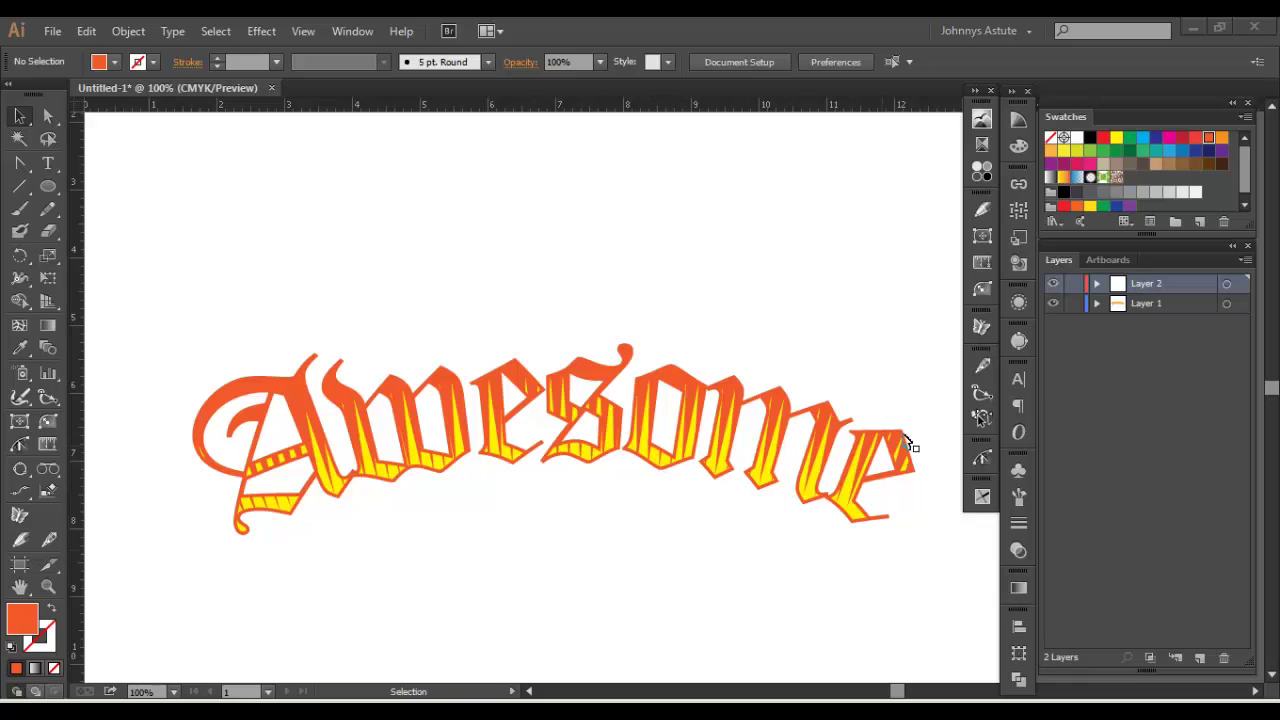
# Step: Delete the sample layer and type 'Awesome' as a new text object
pyautogui.click(1128, 303)
pyautogui.press('Delete')
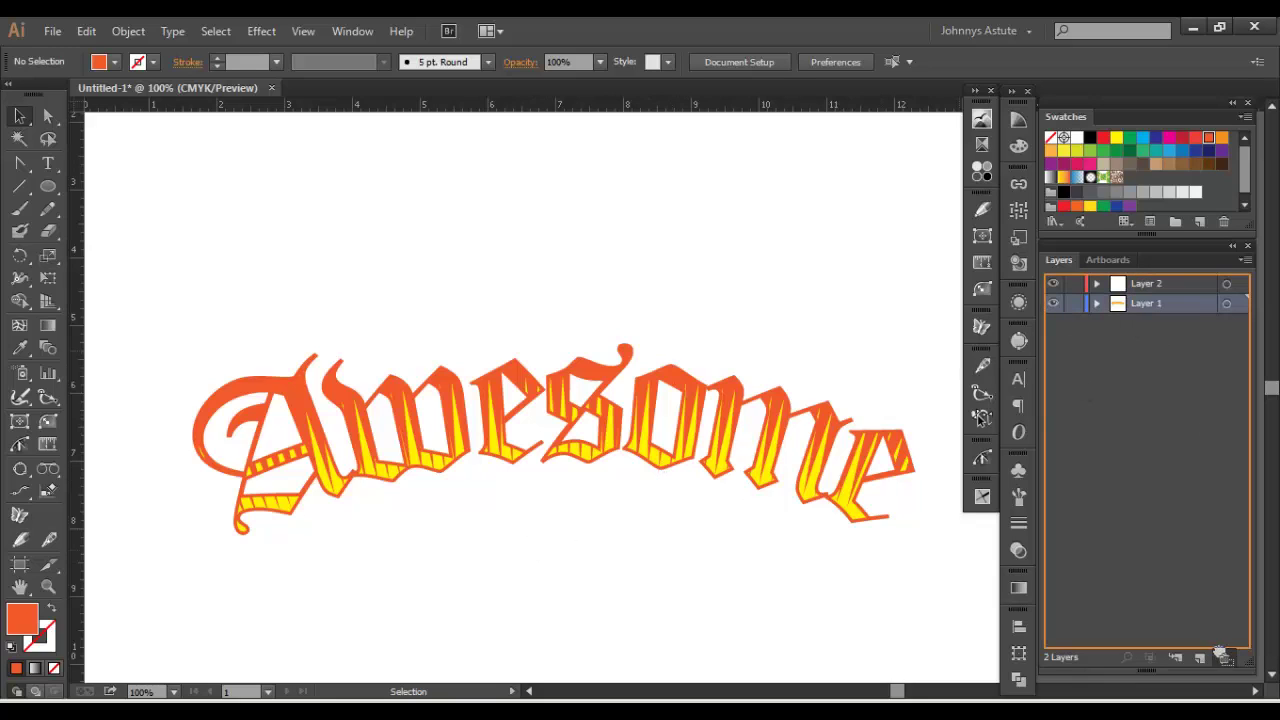
pyautogui.click(47, 163)
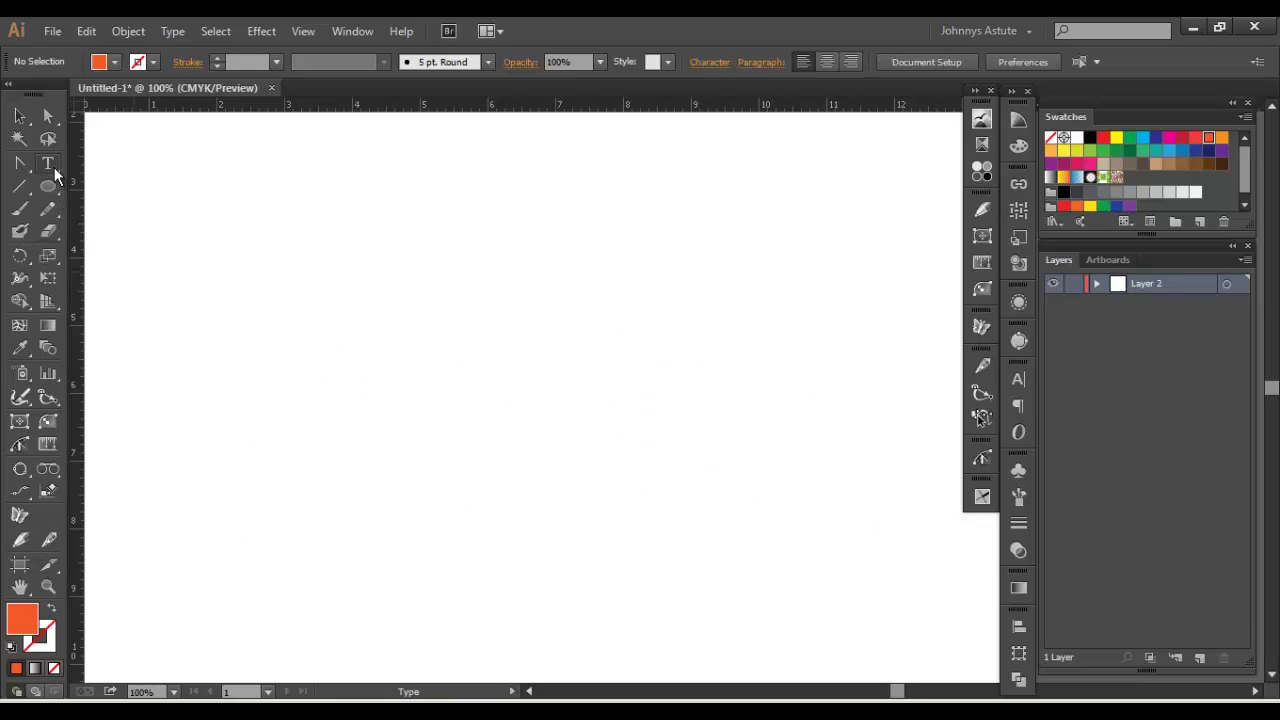
pyautogui.click(352, 367)
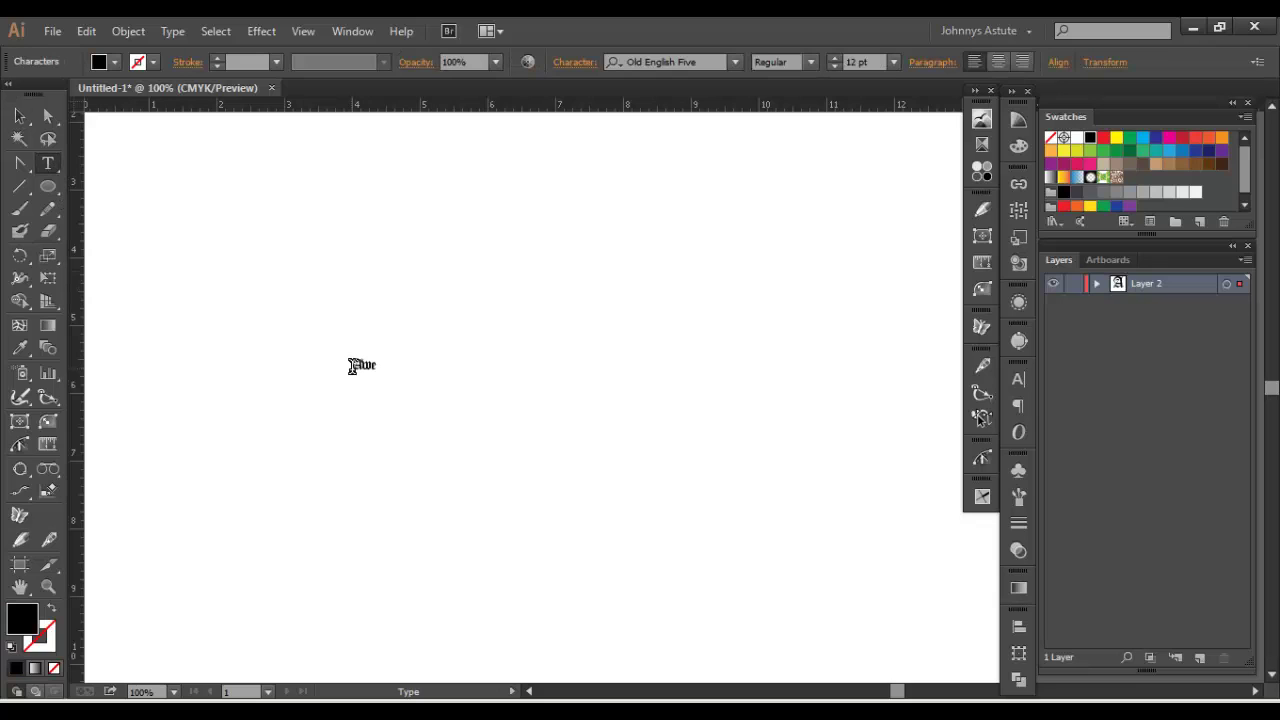
pyautogui.click(20, 116)
# Step: Enlarge 'Awesome' to about 114 pt in Old English Five and fill it orange
pyautogui.moveTo(400, 360); pyautogui.dragTo(828, 230)
pyautogui.moveTo(736, 309); pyautogui.dragTo(641, 389)
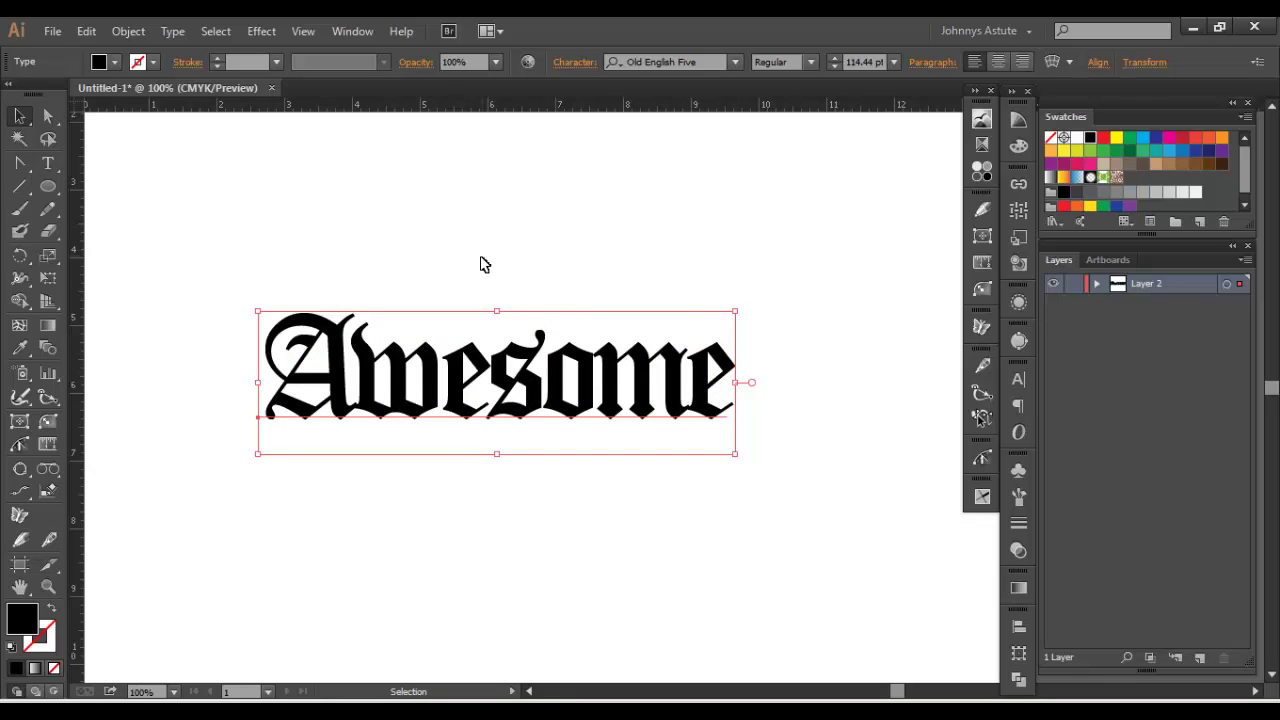
pyautogui.click(1018, 380)
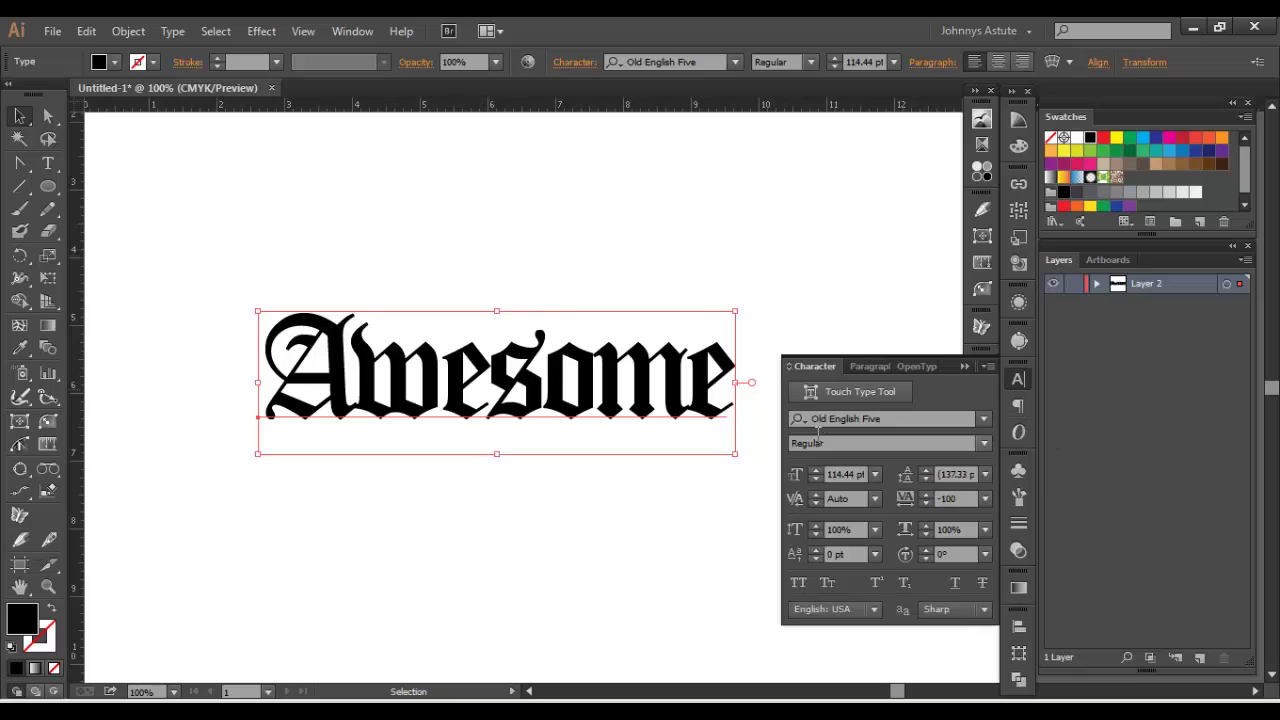
pyautogui.click(1018, 380)
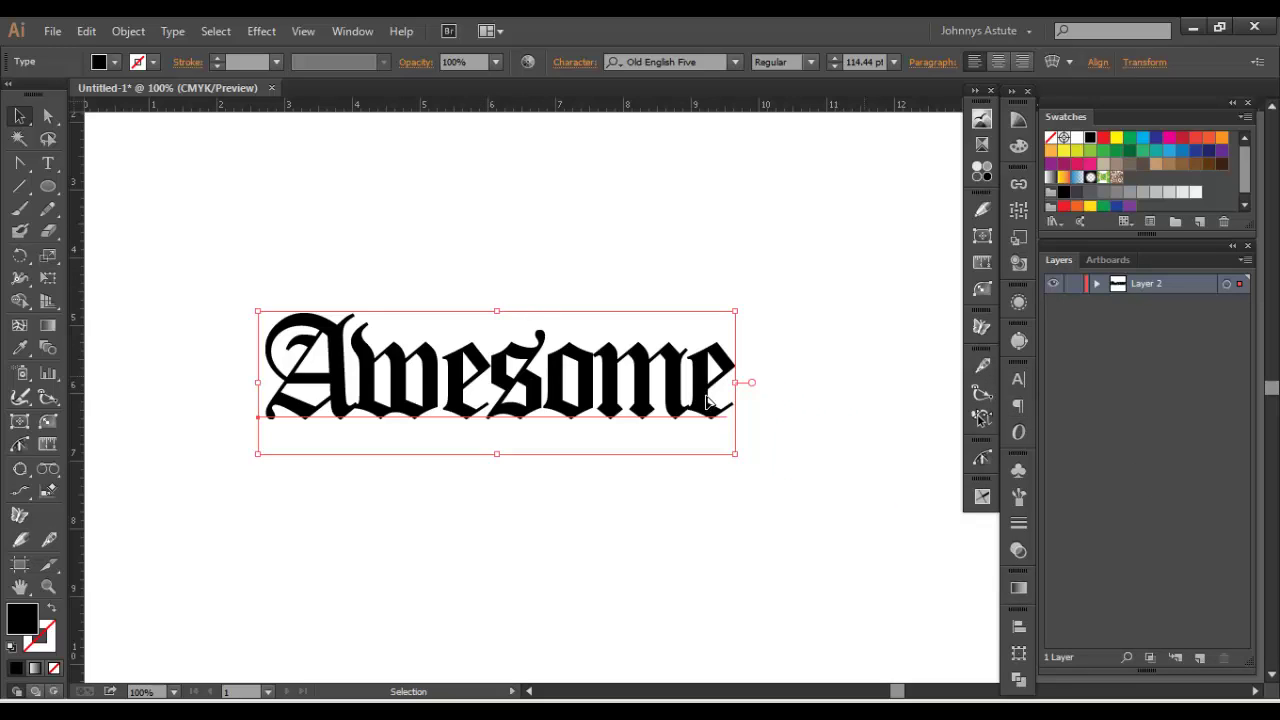
pyautogui.click(1209, 137)
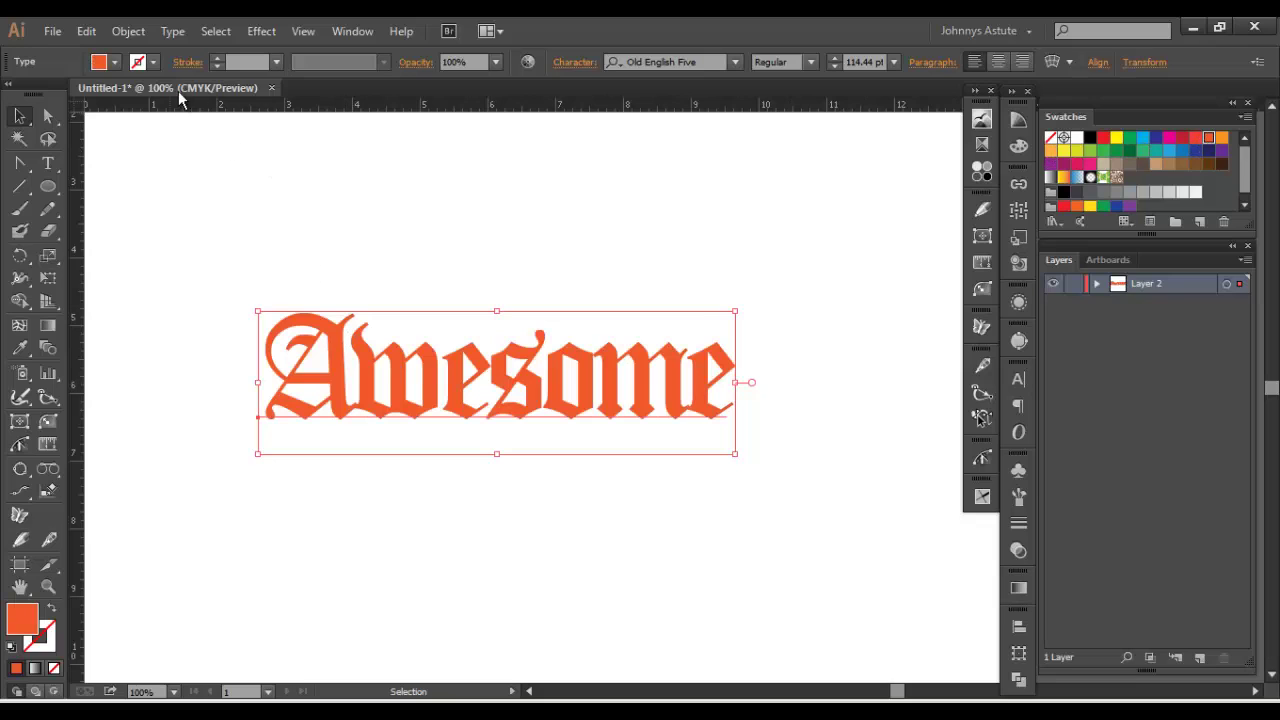
# Step: Apply a horizontal Arc Make with Warp envelope at 39% bend to 'Awesome'
pyautogui.click(128, 31)
pyautogui.moveTo(207, 408)
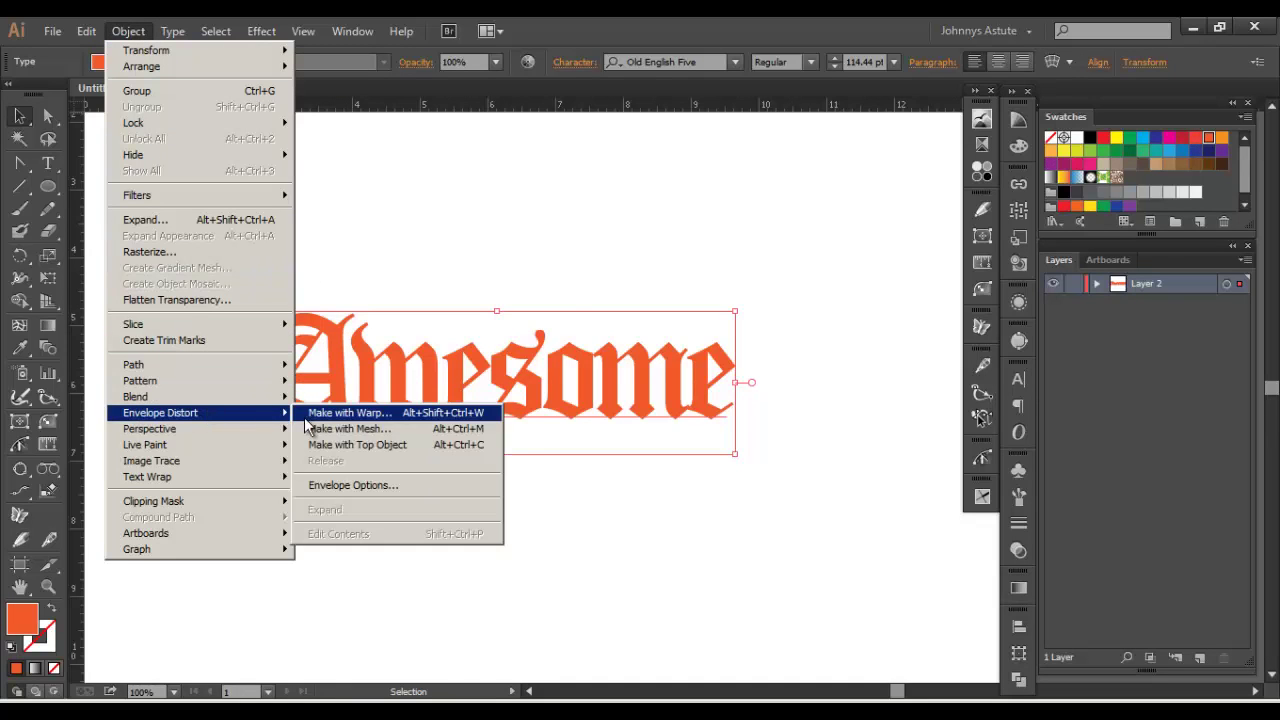
pyautogui.click(316, 412)
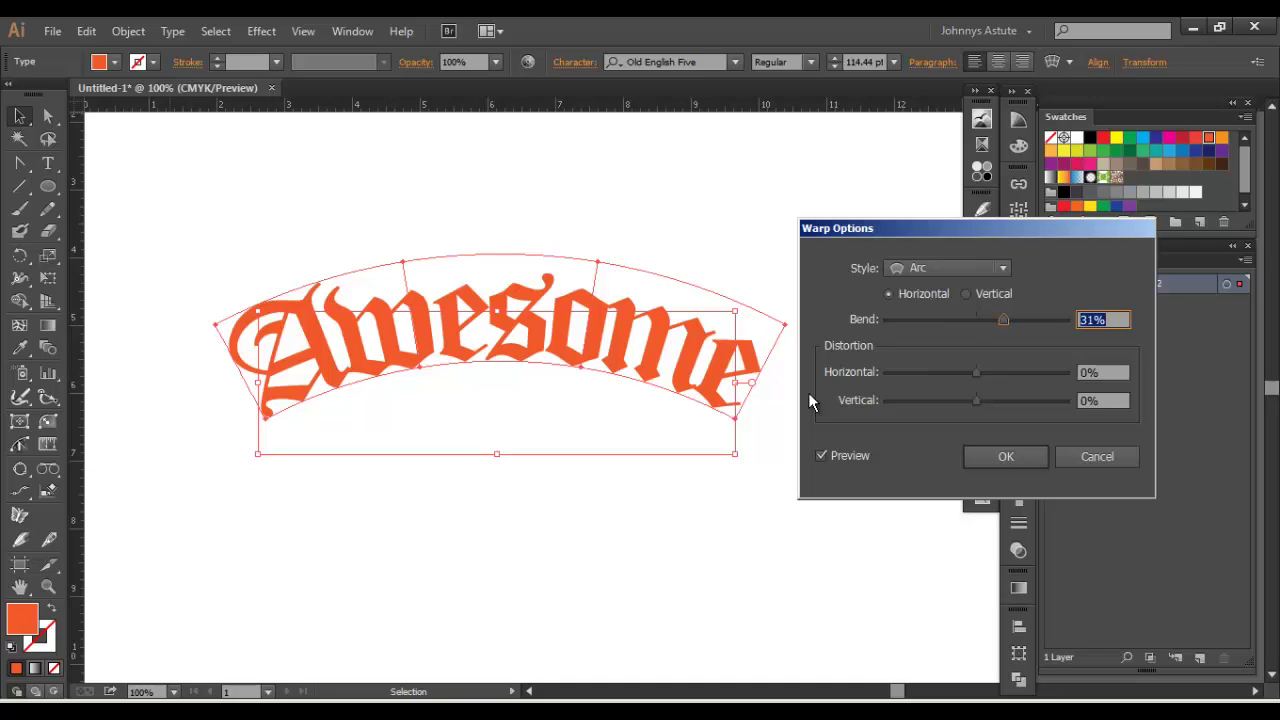
pyautogui.click(1004, 459)
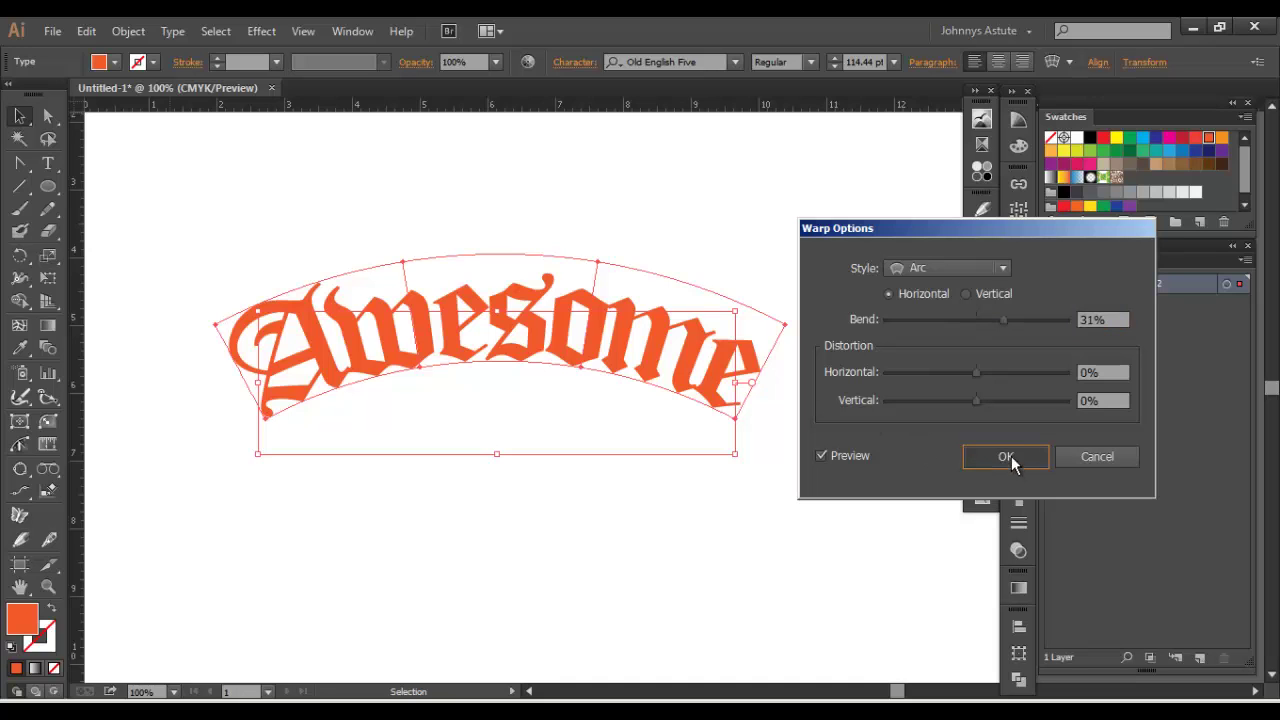
pyautogui.moveTo(1003, 320)
pyautogui.mouseDown()
pyautogui.moveTo(1039, 324)
pyautogui.moveTo(1013, 325)
pyautogui.mouseUp()
pyautogui.click(992, 458)
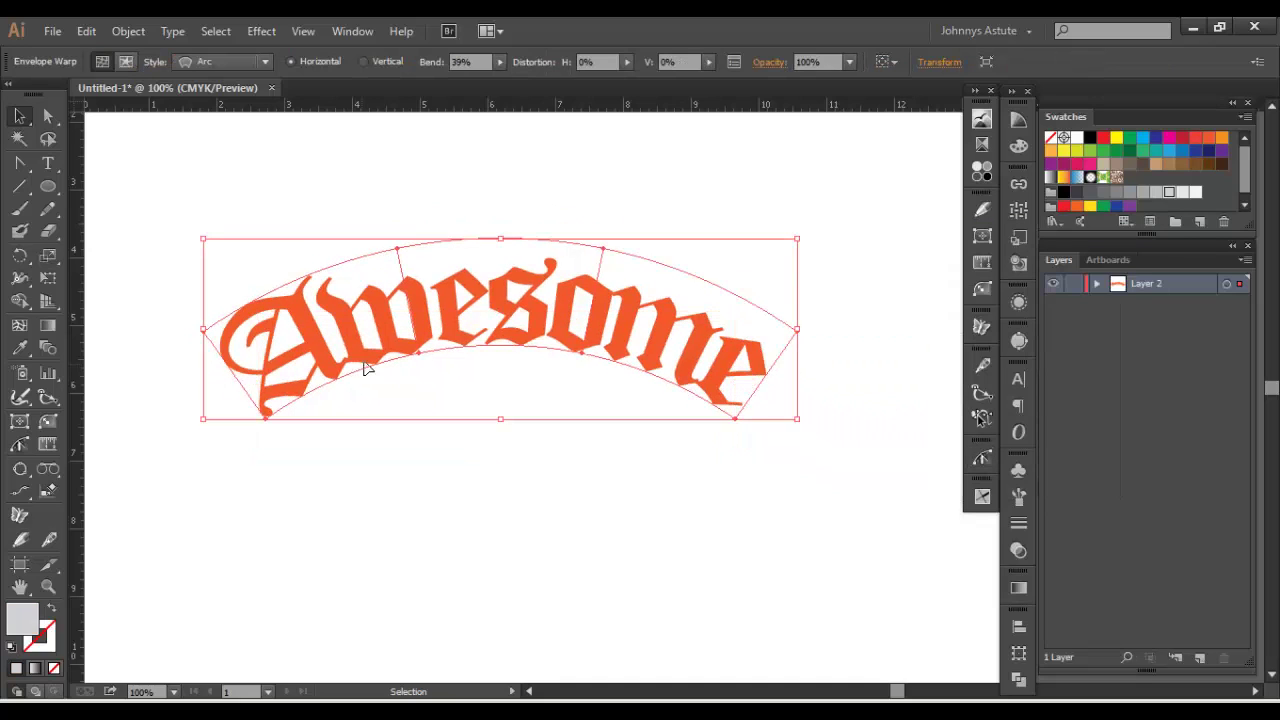
pyautogui.click(477, 483)
# Step: Draw a small black square below the lettering and rotate it 45° into a diamond
pyautogui.click(48, 190)
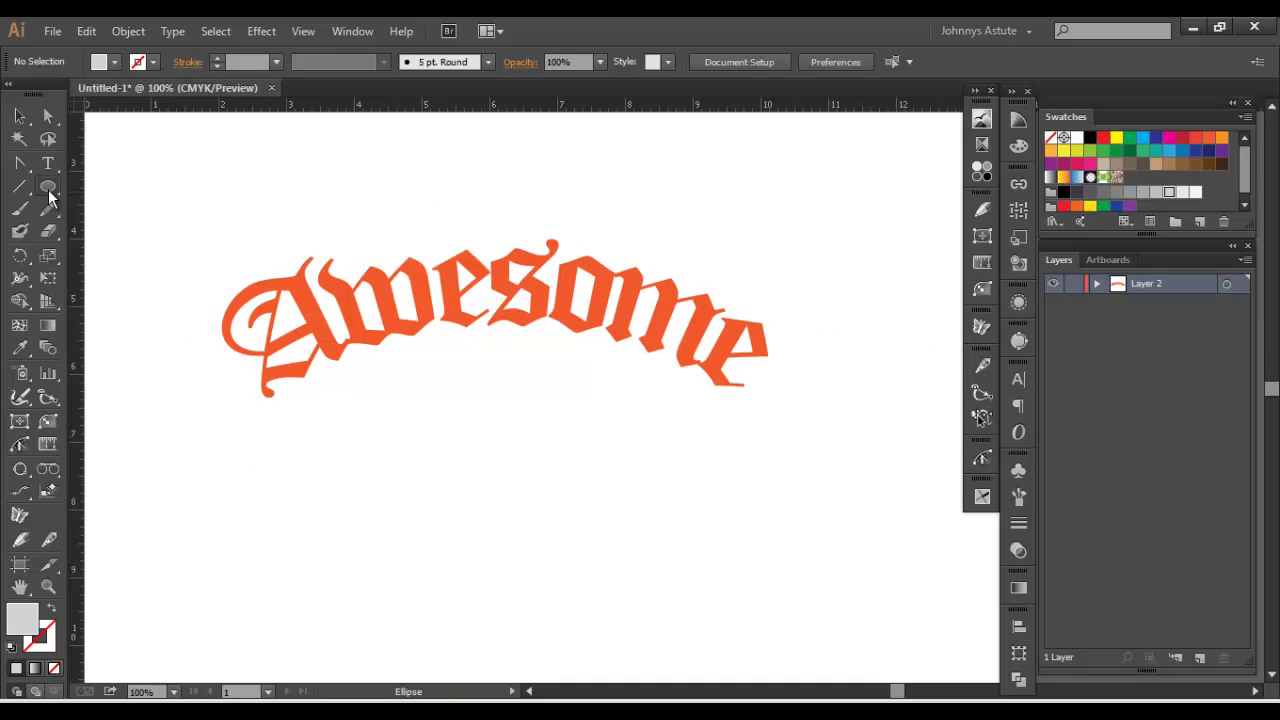
pyautogui.moveTo(48, 197); pyautogui.dragTo(95, 188)
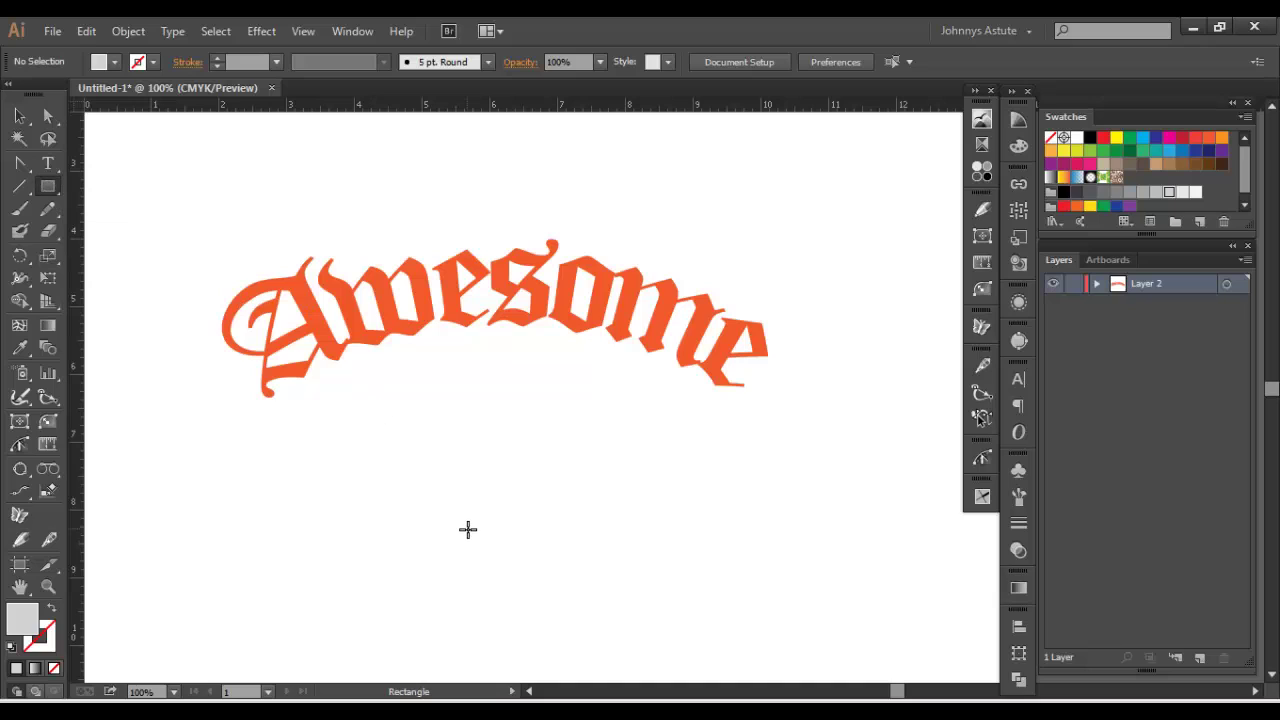
pyautogui.moveTo(462, 542); pyautogui.dragTo(437, 518)
pyautogui.click(1090, 137)
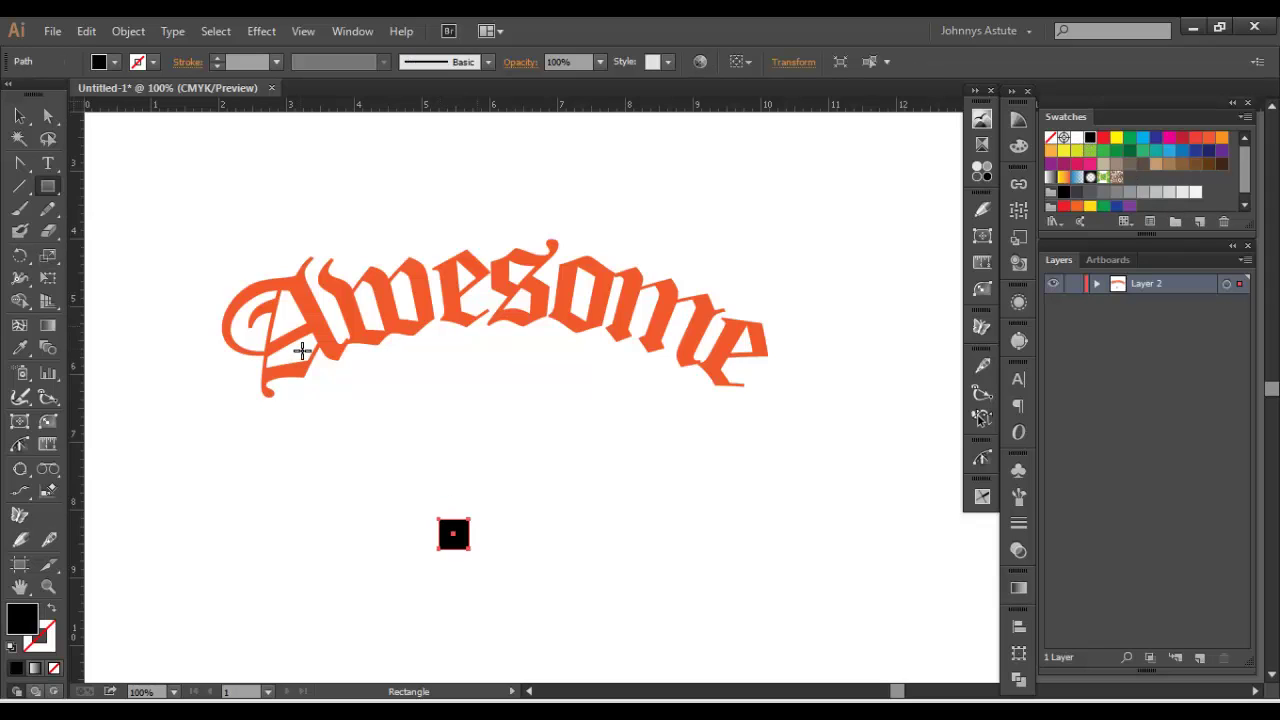
pyautogui.click(21, 120)
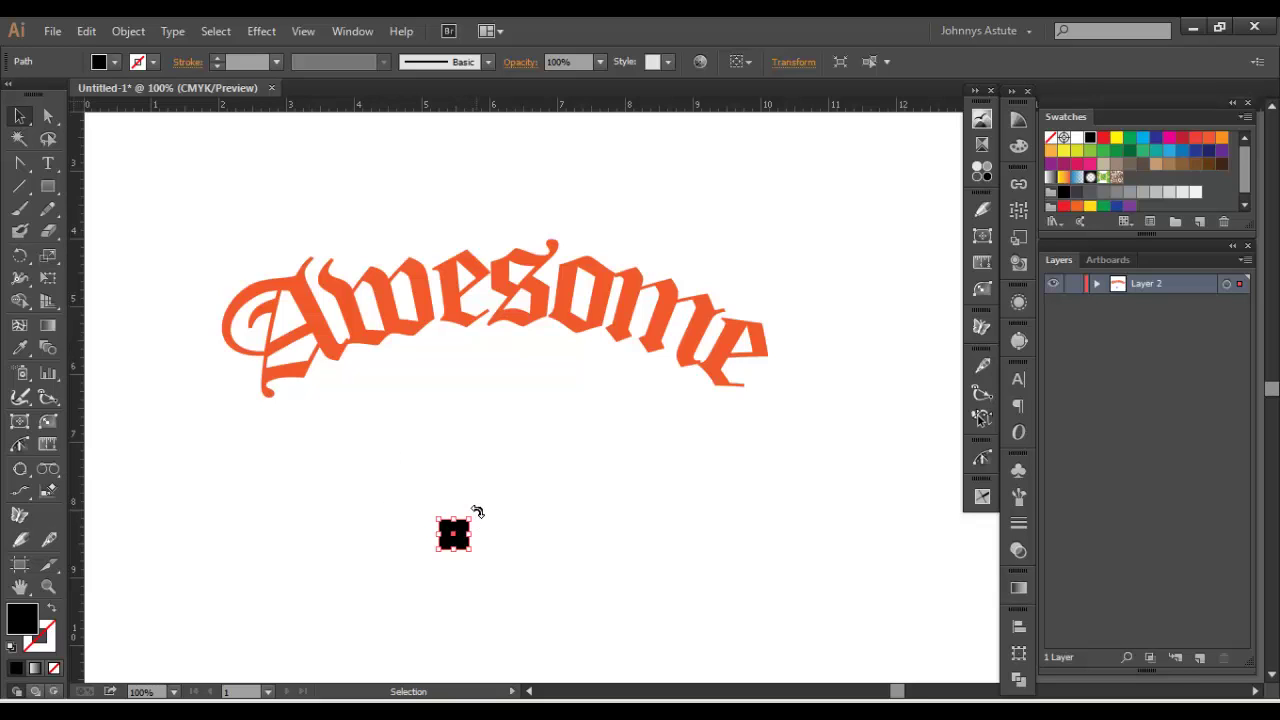
pyautogui.moveTo(477, 511); pyautogui.dragTo(477, 451)
# Step: Pull the diamond's top anchor up into a spike and merge it with Pathfinder Merge
pyautogui.click(497, 483)
pyautogui.press('a')
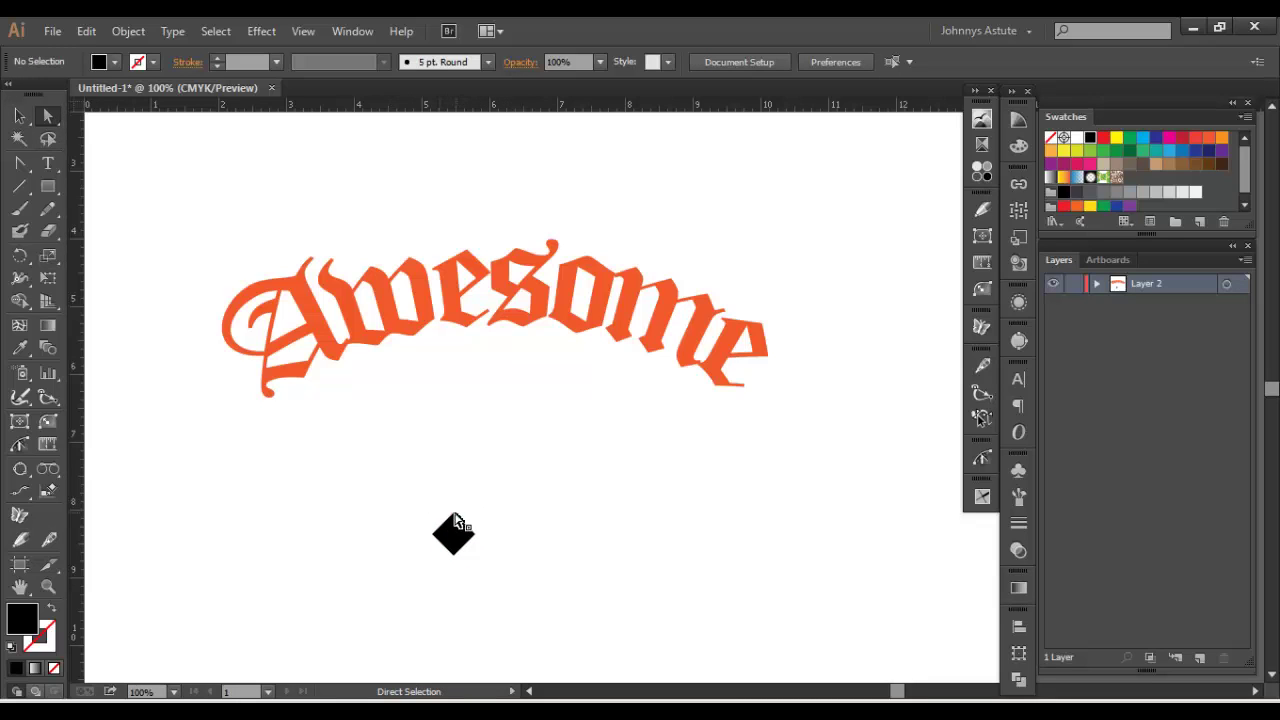
pyautogui.moveTo(455, 518); pyautogui.dragTo(471, 229)
pyautogui.click(19, 116)
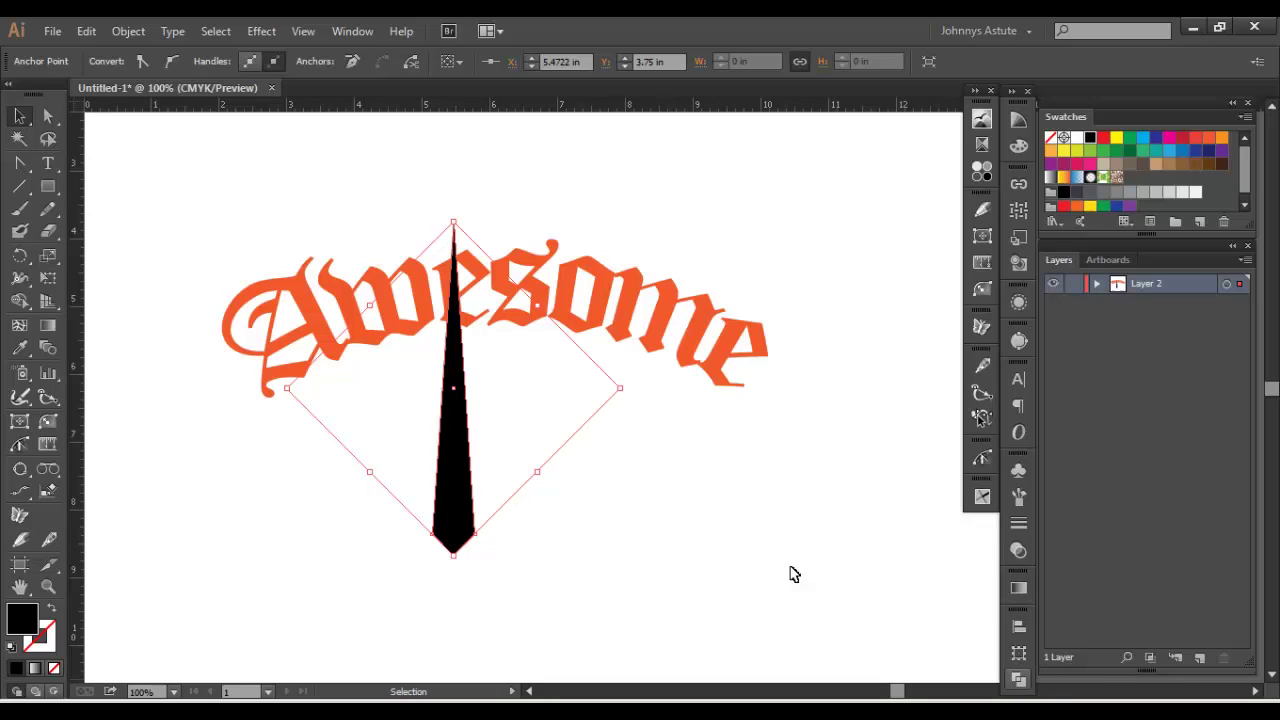
pyautogui.click(1017, 680)
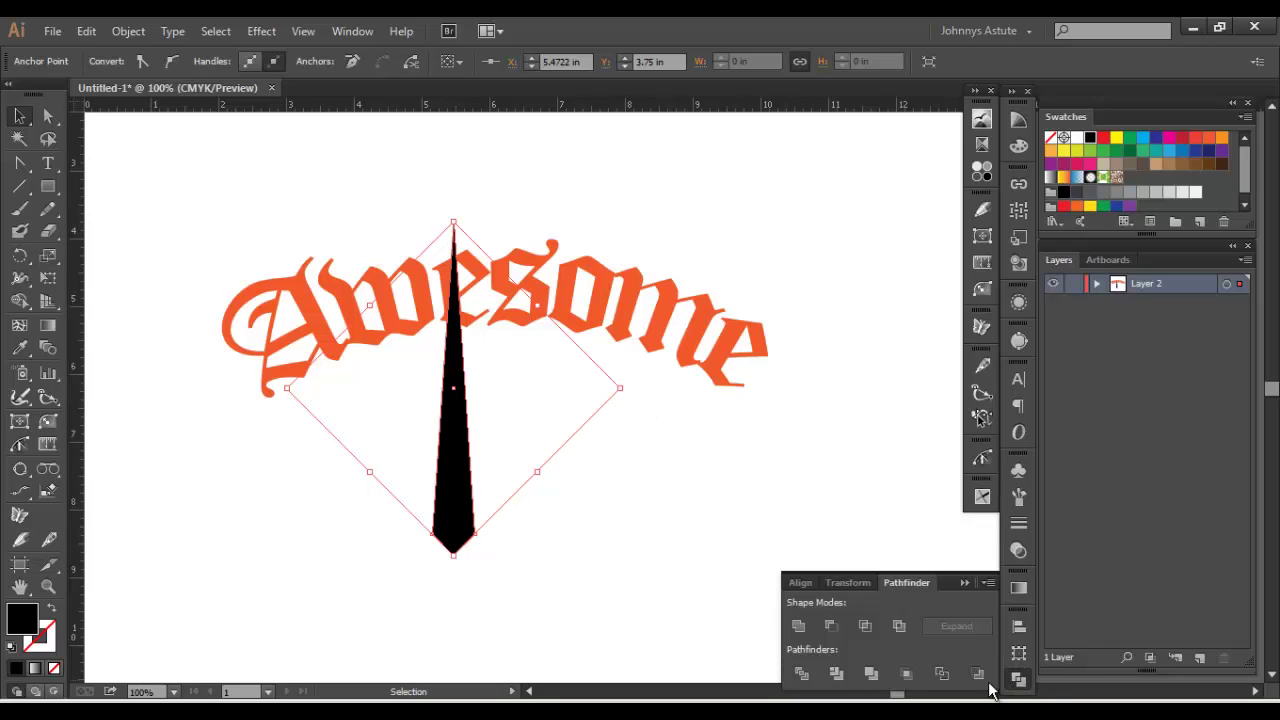
pyautogui.click(873, 674)
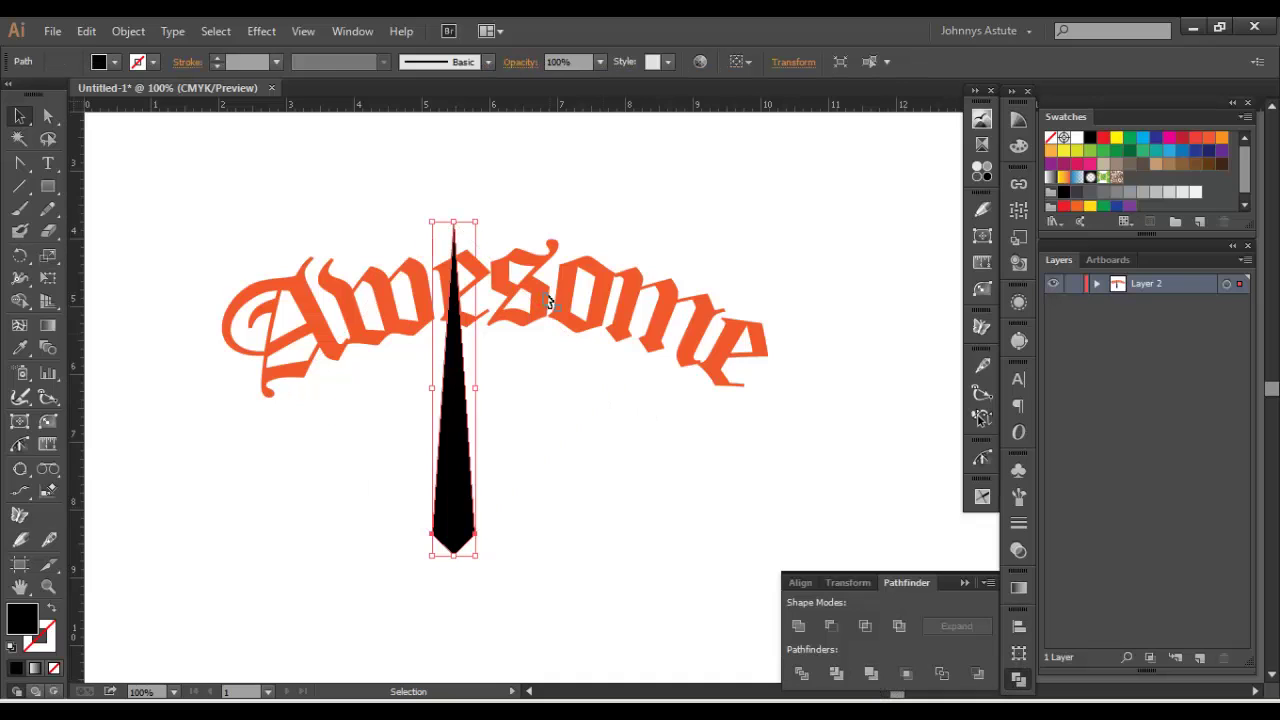
# Step: Slim and shorten the spike, then move it below the lettering's left end
pyautogui.moveTo(474, 220); pyautogui.dragTo(443, 430)
pyautogui.moveTo(444, 512); pyautogui.dragTo(353, 491)
pyautogui.moveTo(350, 407); pyautogui.dragTo(352, 422)
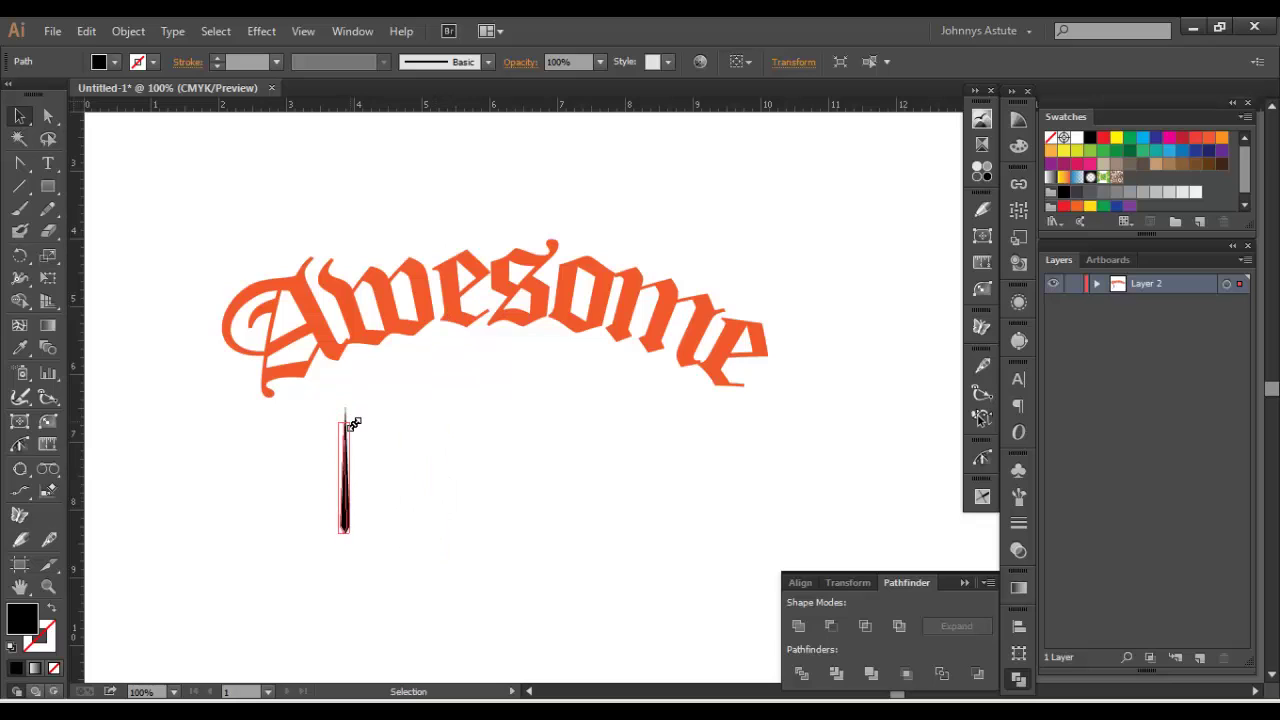
pyautogui.moveTo(348, 494); pyautogui.dragTo(199, 466)
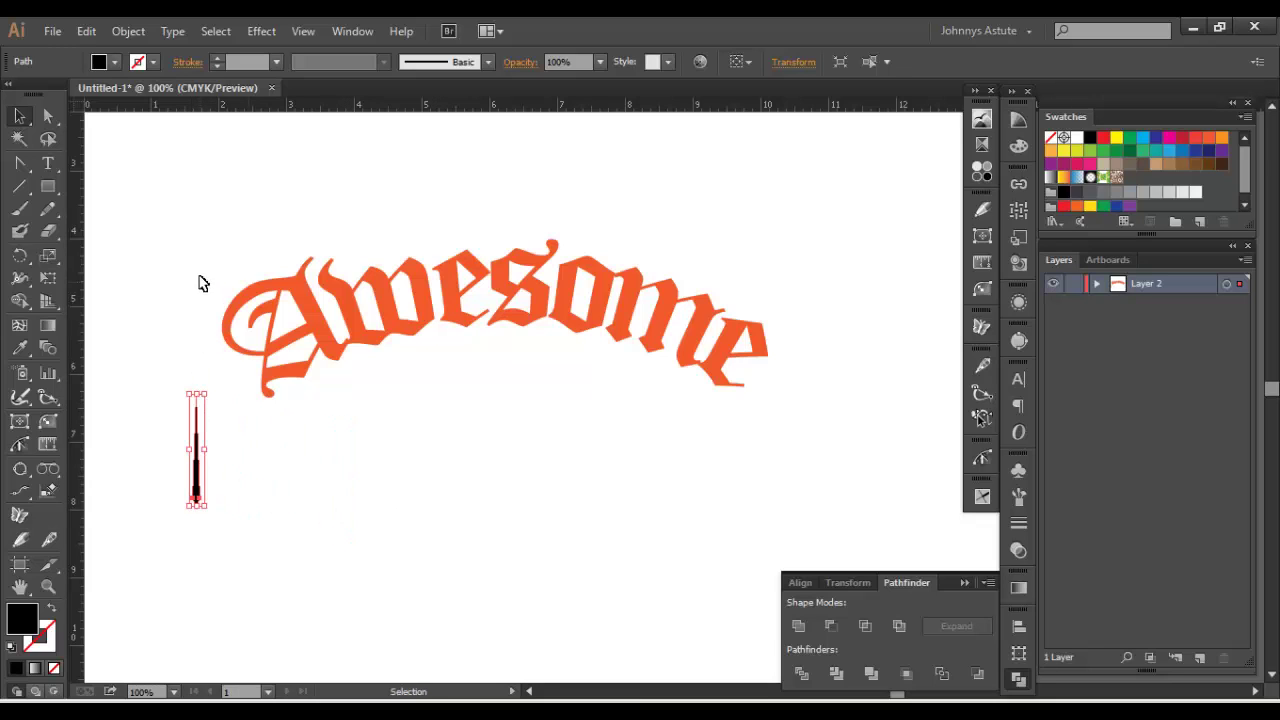
# Step: Alt-drag a copy of the spike under the lettering's right end and select both spikes
pyautogui.click(194, 323)
pyautogui.moveTo(189, 234); pyautogui.dragTo(200, 492)
pyautogui.moveTo(197, 495); pyautogui.dragTo(788, 490)
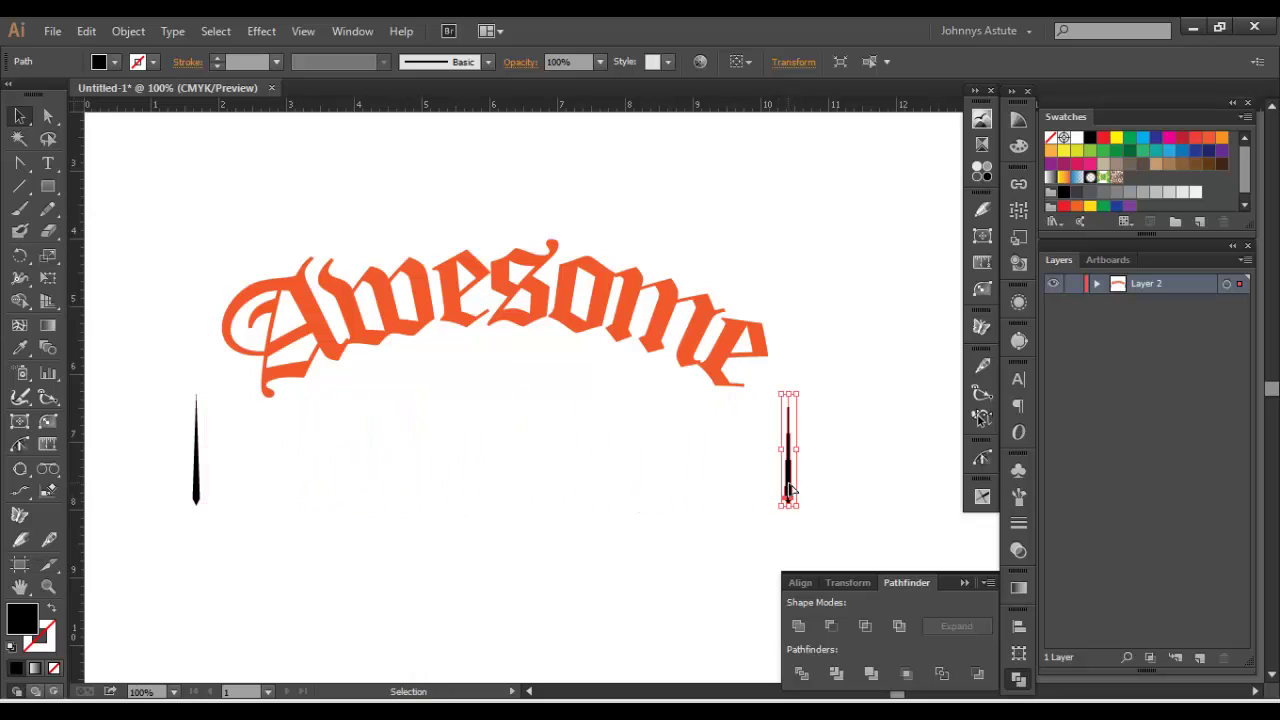
pyautogui.click(848, 528)
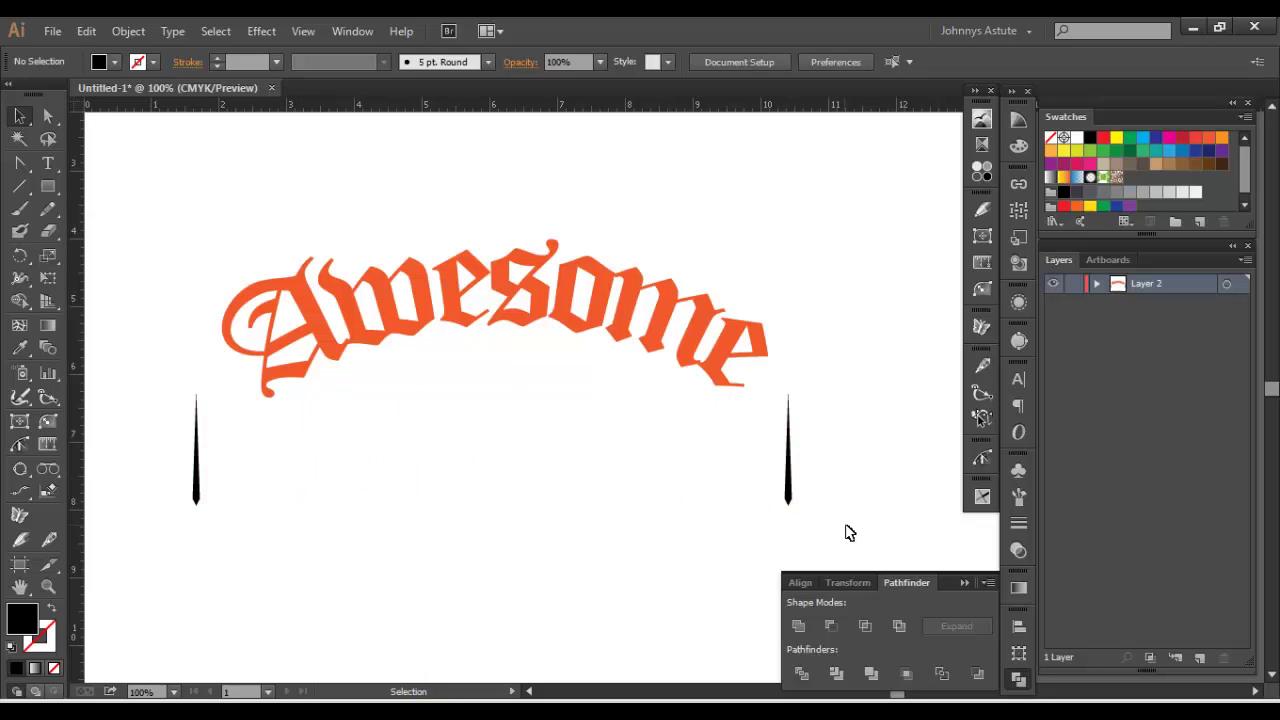
pyautogui.moveTo(850, 529); pyautogui.dragTo(211, 451)
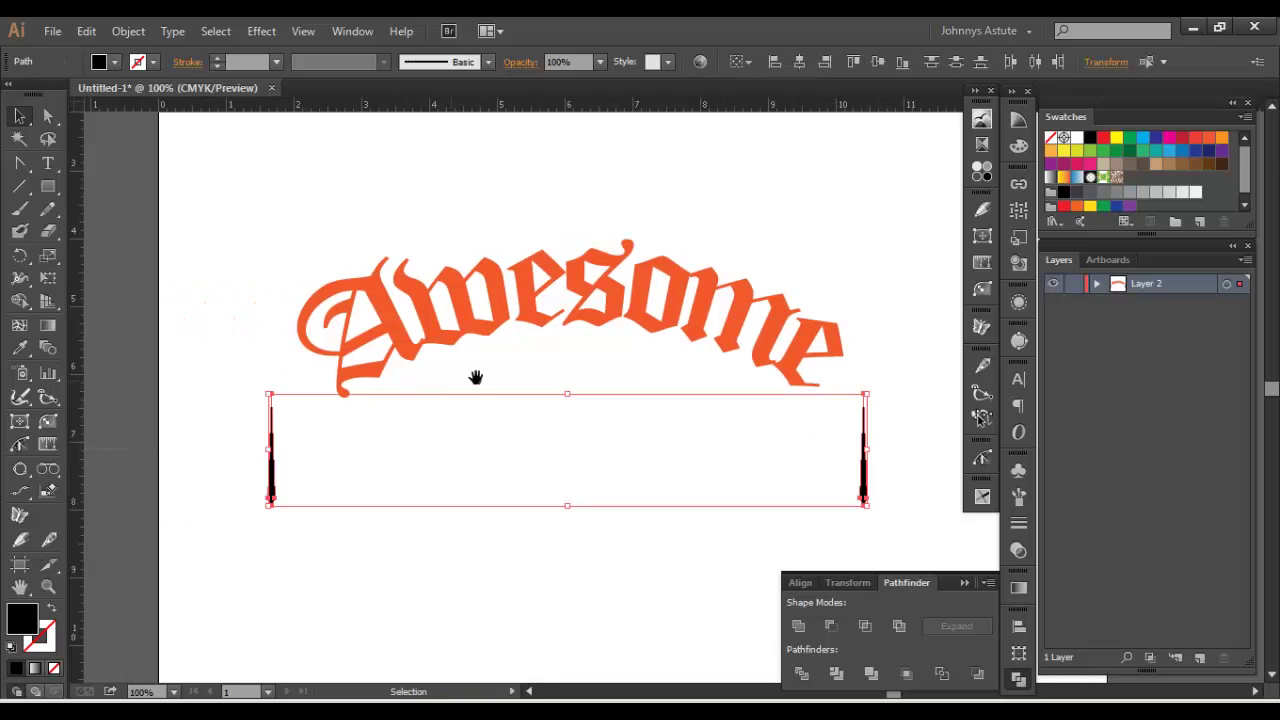
pyautogui.moveTo(474, 374); pyautogui.dragTo(337, 379)
# Step: Blend the two spikes together with Object > Blend and nudge the blend right
pyautogui.click(128, 31)
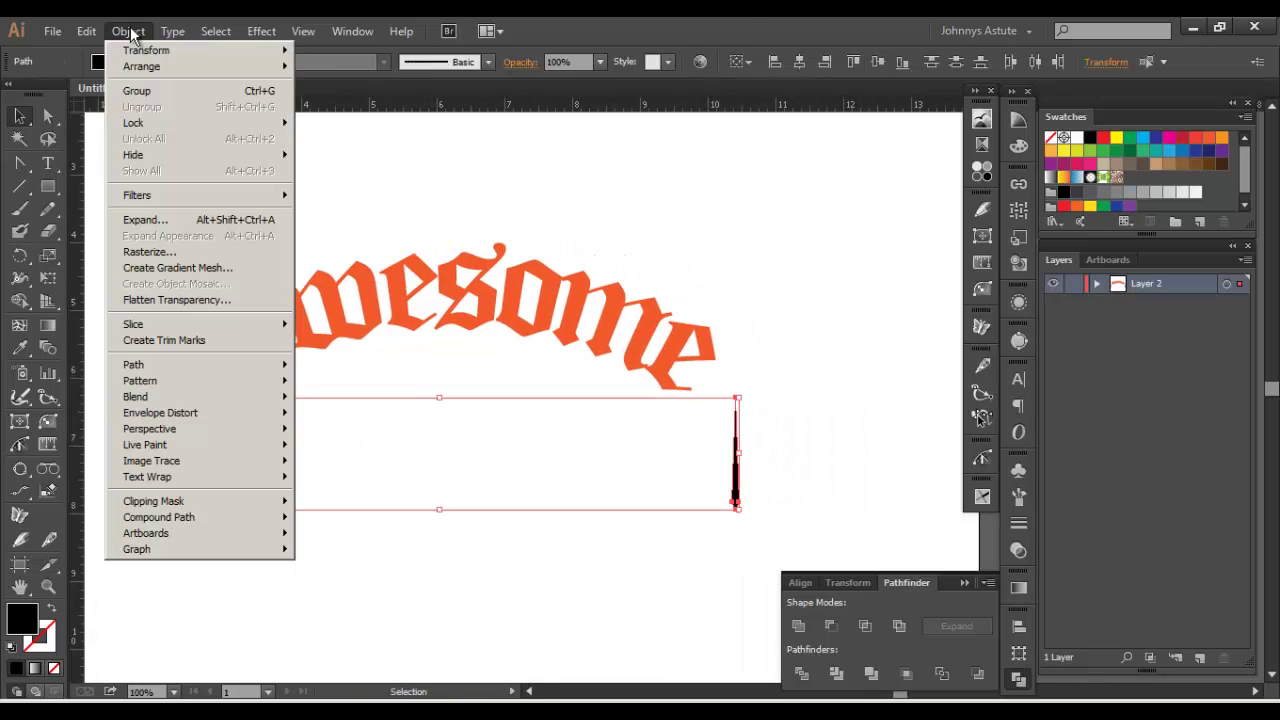
pyautogui.moveTo(204, 396)
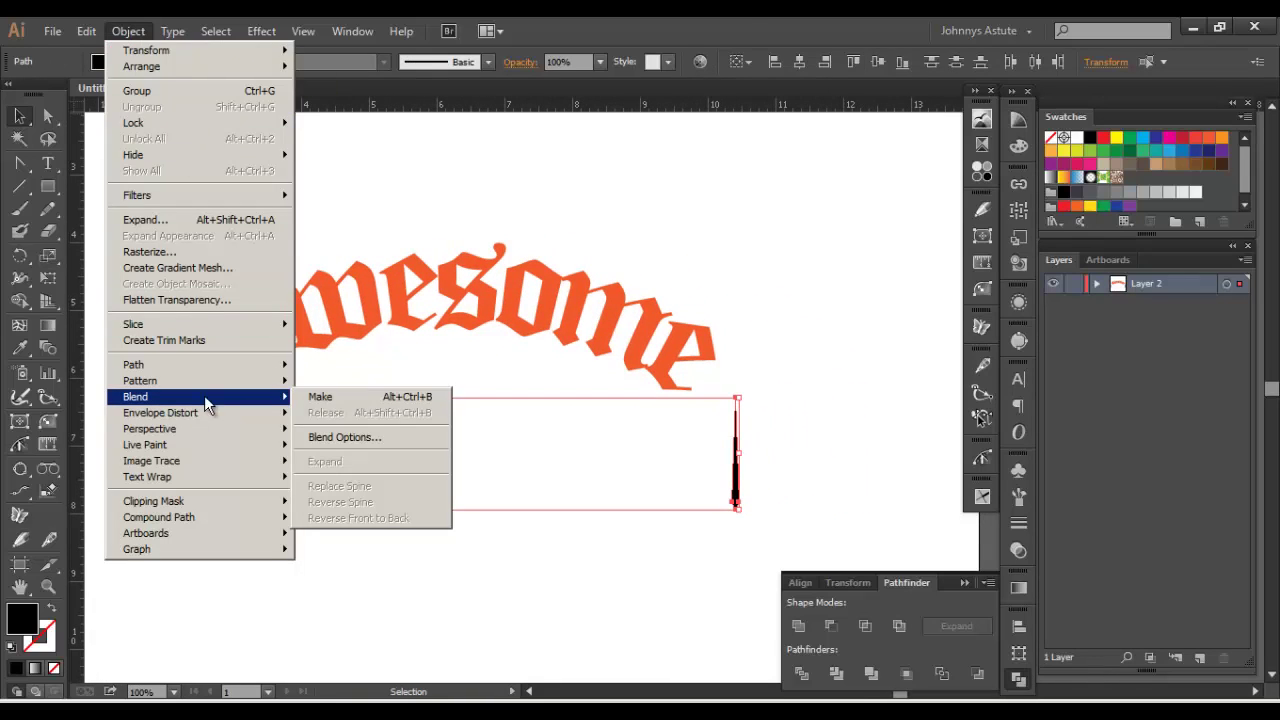
pyautogui.click(370, 398)
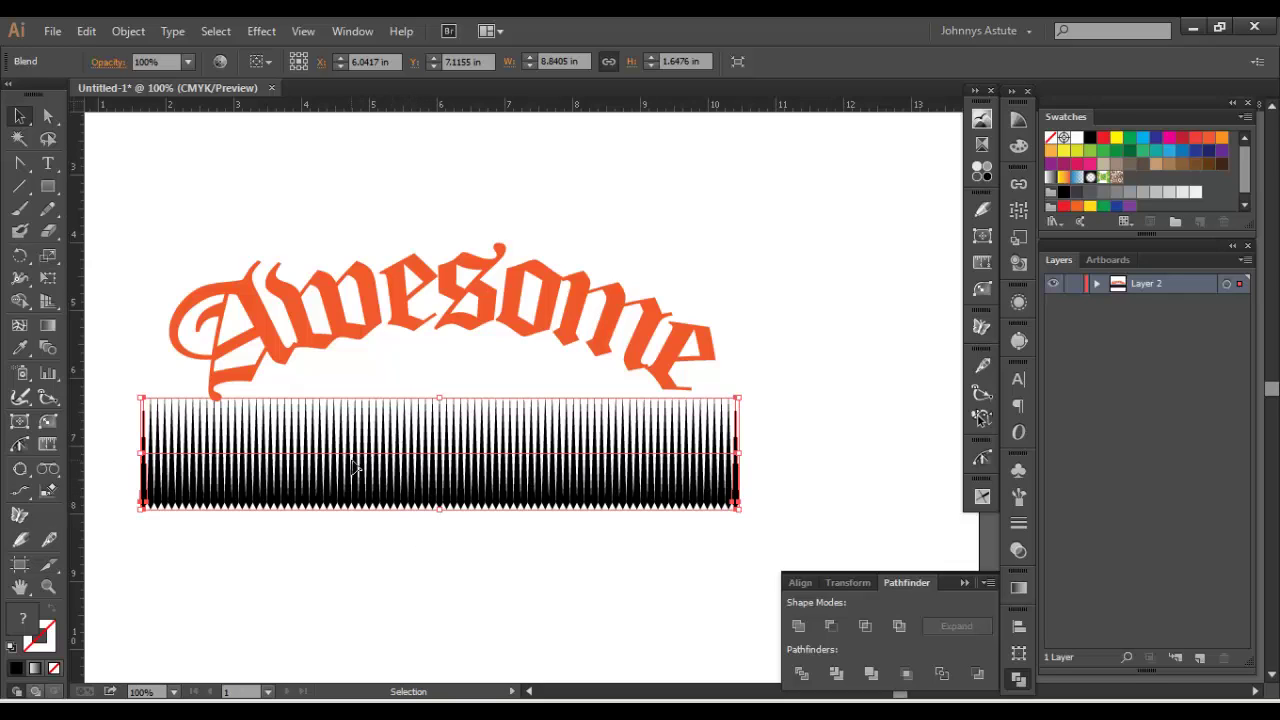
pyautogui.hotkey('shift', 'Right')
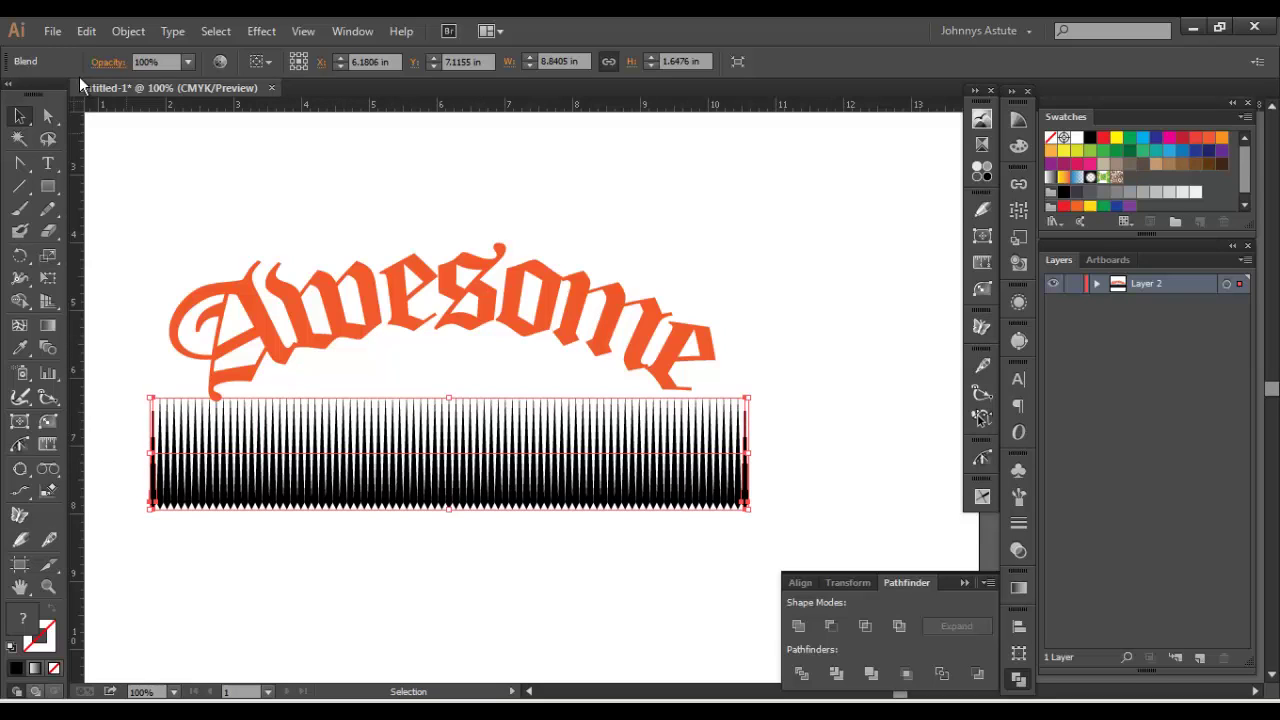
# Step: Set Blend Options spacing to 100 Specified Steps, then shift the blend under the lettering
pyautogui.click(128, 31)
pyautogui.moveTo(229, 398)
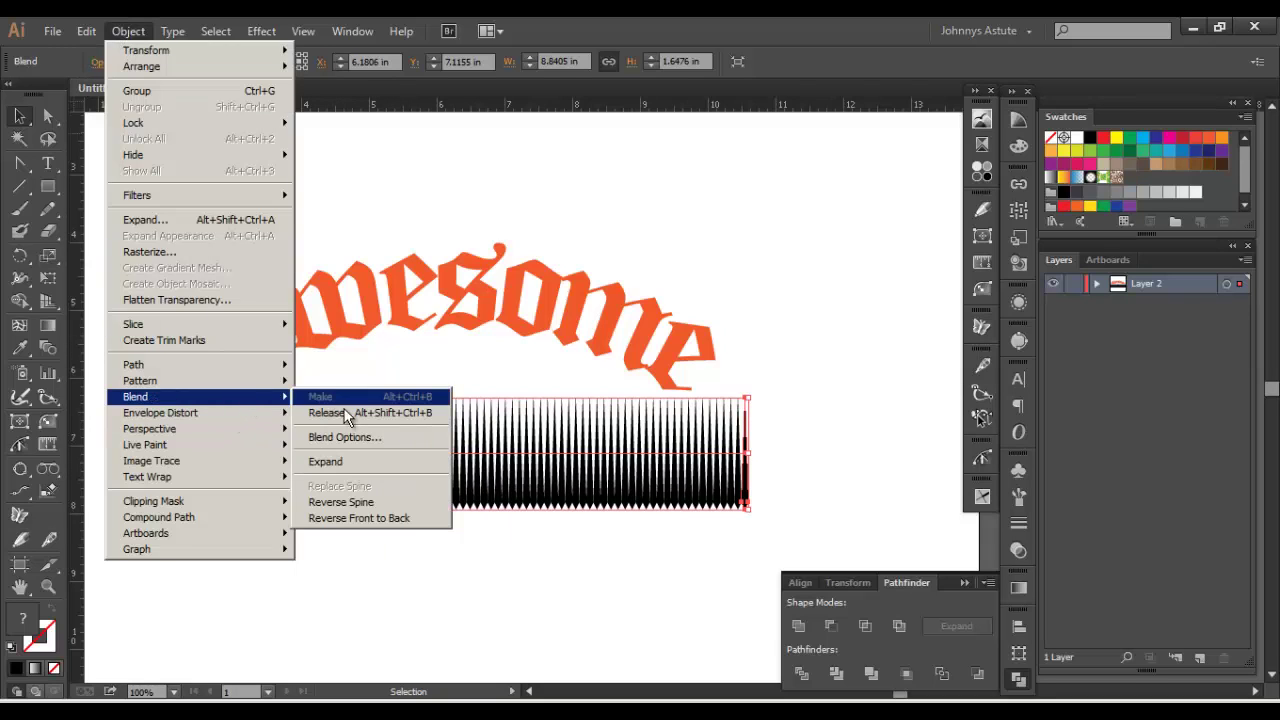
pyautogui.click(340, 438)
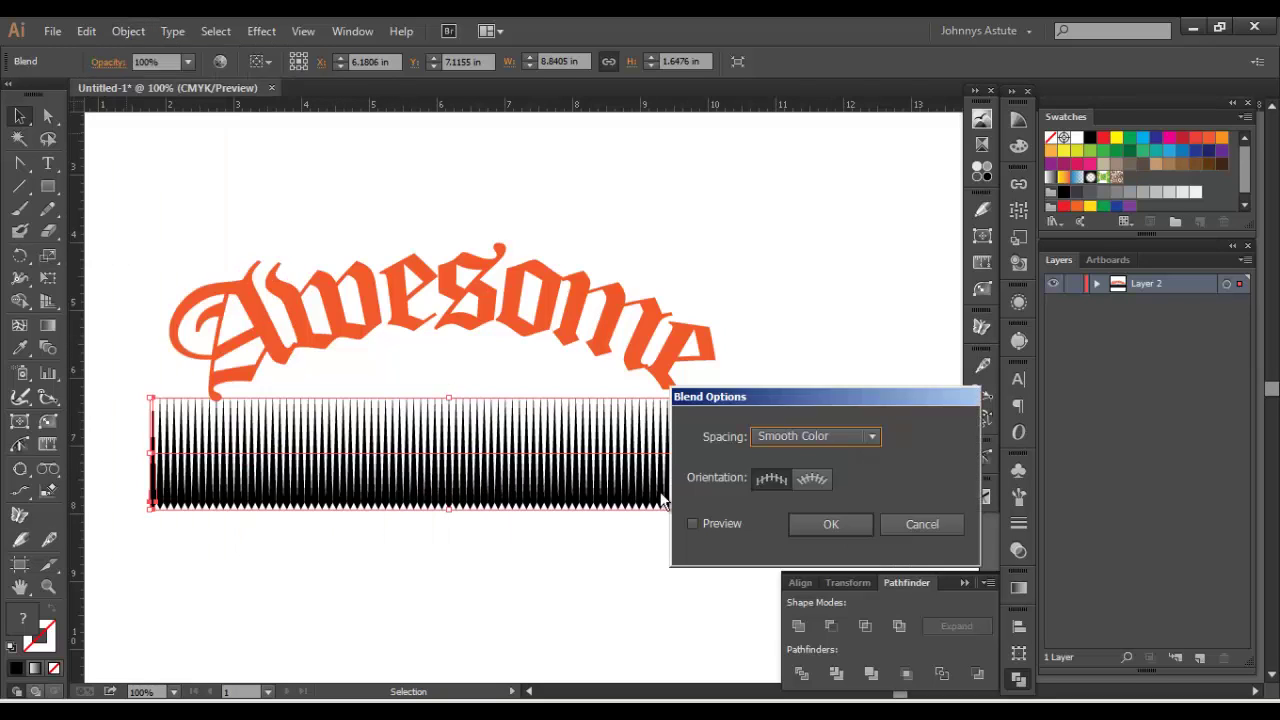
pyautogui.click(778, 439)
pyautogui.click(789, 475)
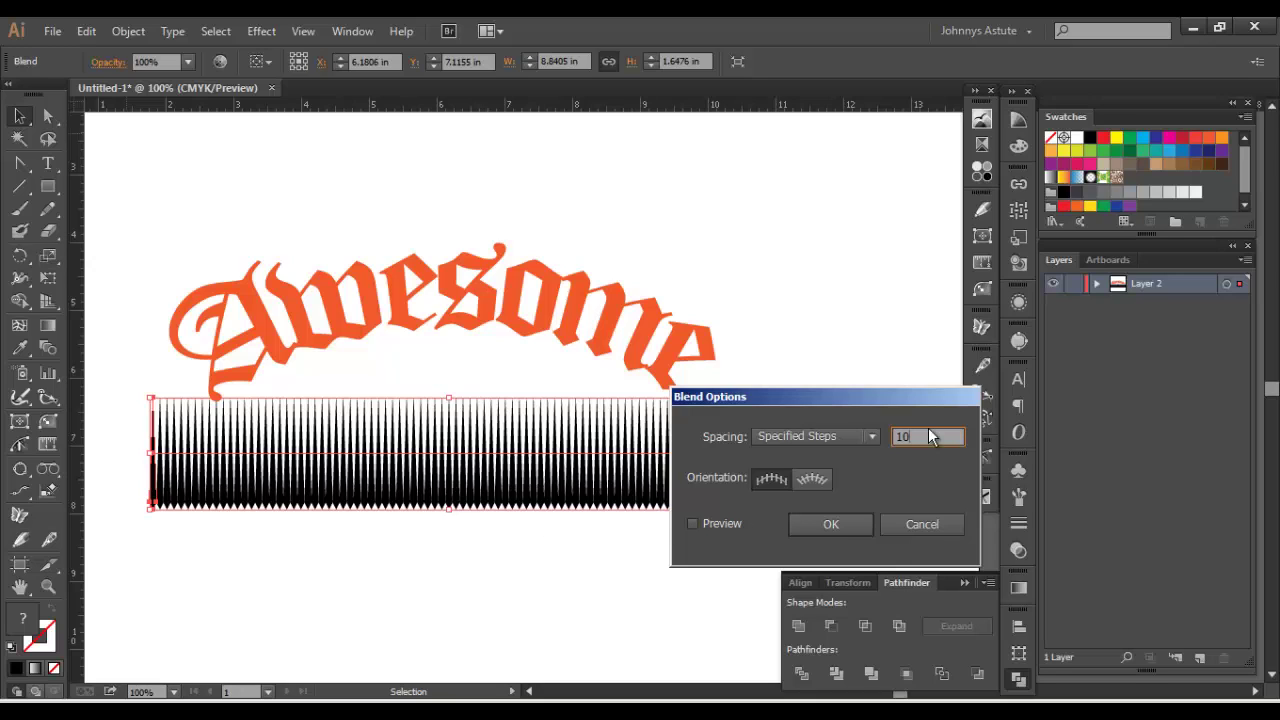
pyautogui.write('0')
pyautogui.click(693, 523)
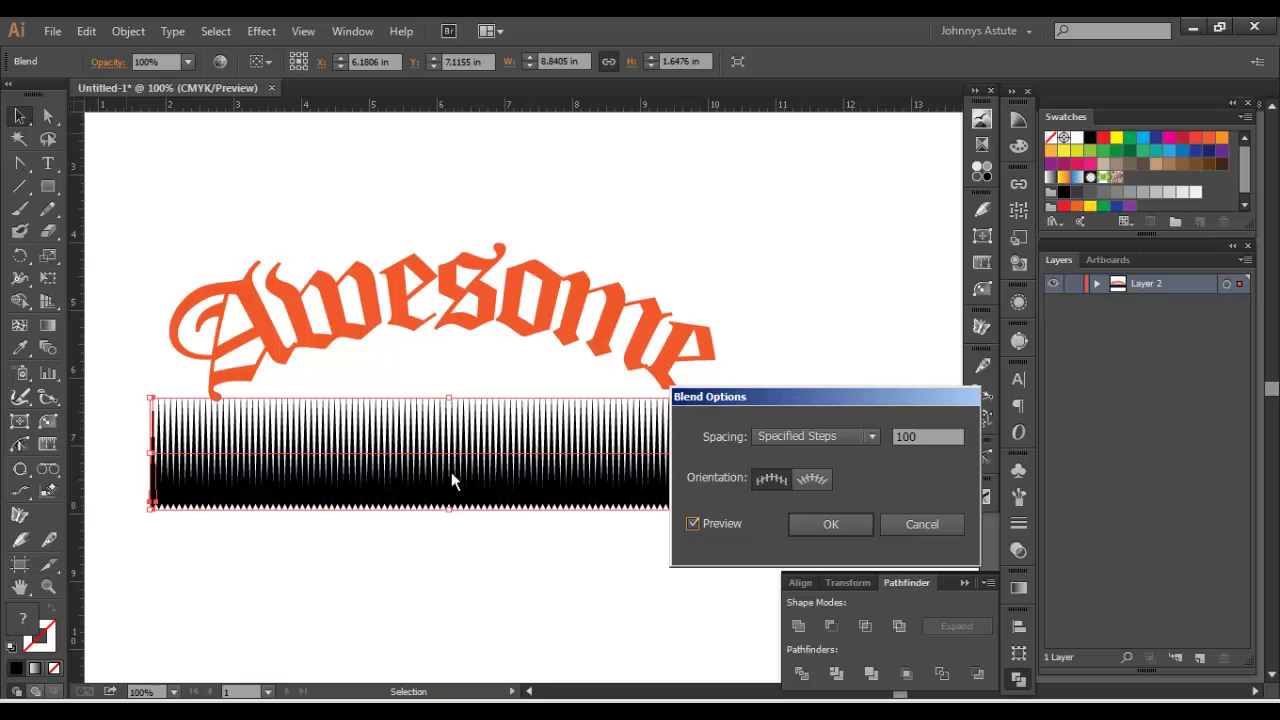
pyautogui.click(835, 524)
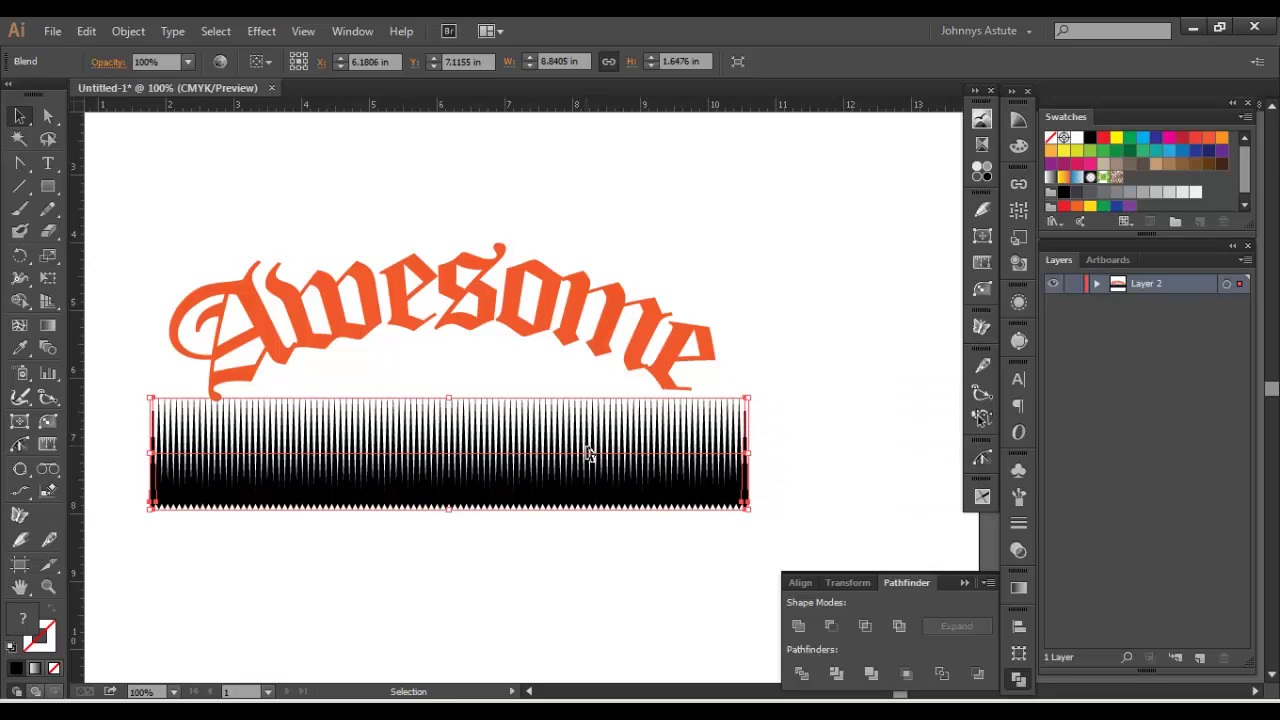
pyautogui.moveTo(588, 449); pyautogui.dragTo(594, 451)
pyautogui.moveTo(497, 441); pyautogui.dragTo(560, 405)
# Step: Curve the blend spine's left end with the Convert Anchor Point tool
pyautogui.hotkey('shift', 'Left')
pyautogui.hotkey('shift', 'Left')
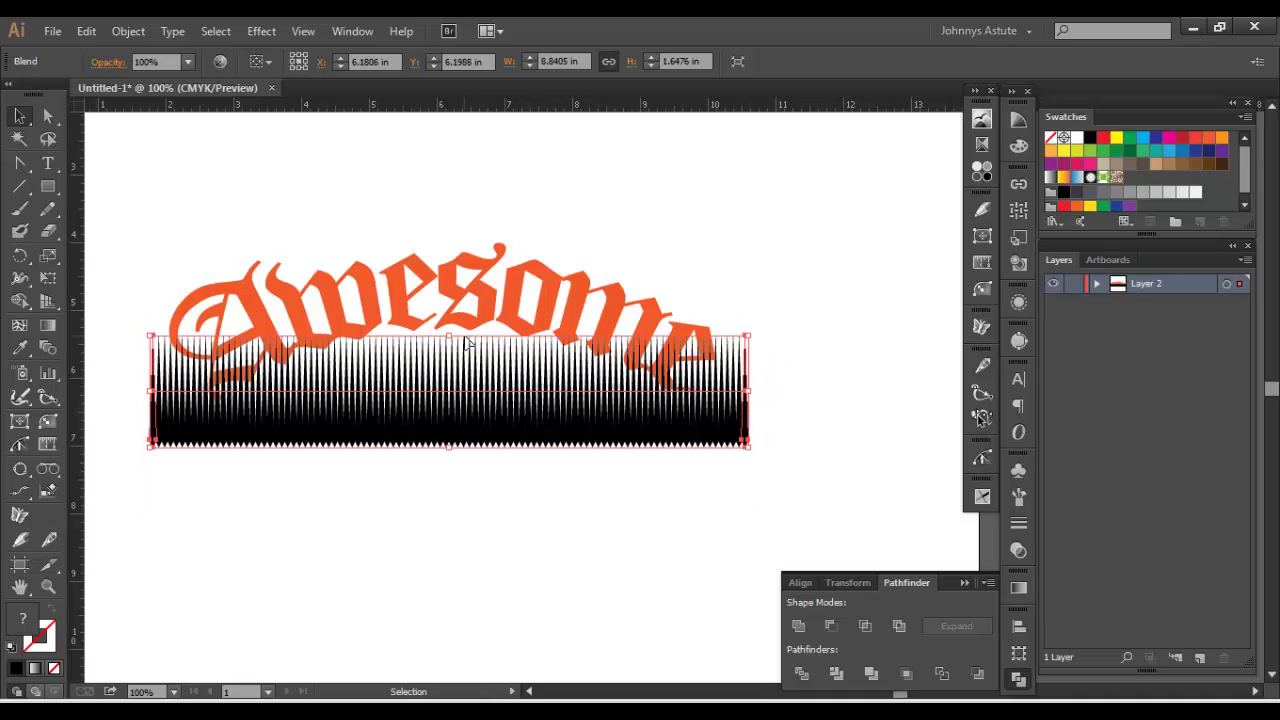
pyautogui.moveTo(20, 163); pyautogui.dragTo(131, 234)
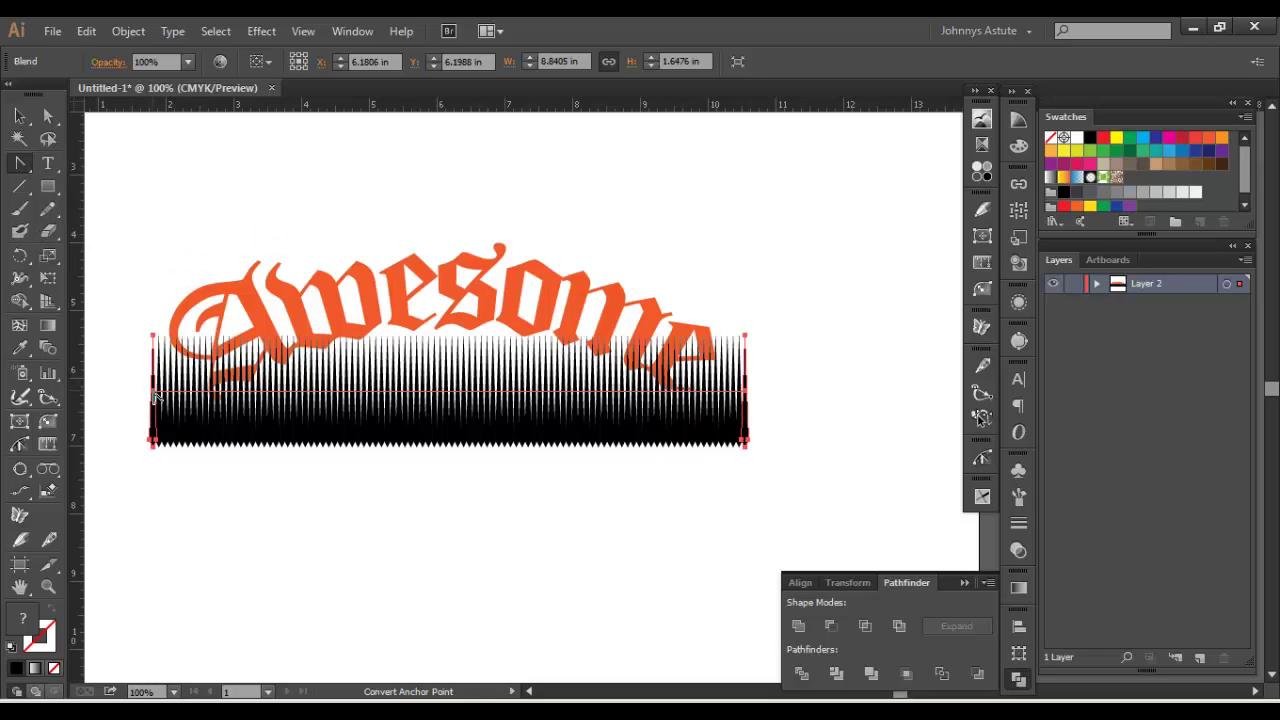
pyautogui.moveTo(155, 398); pyautogui.dragTo(160, 443)
pyautogui.click(306, 424)
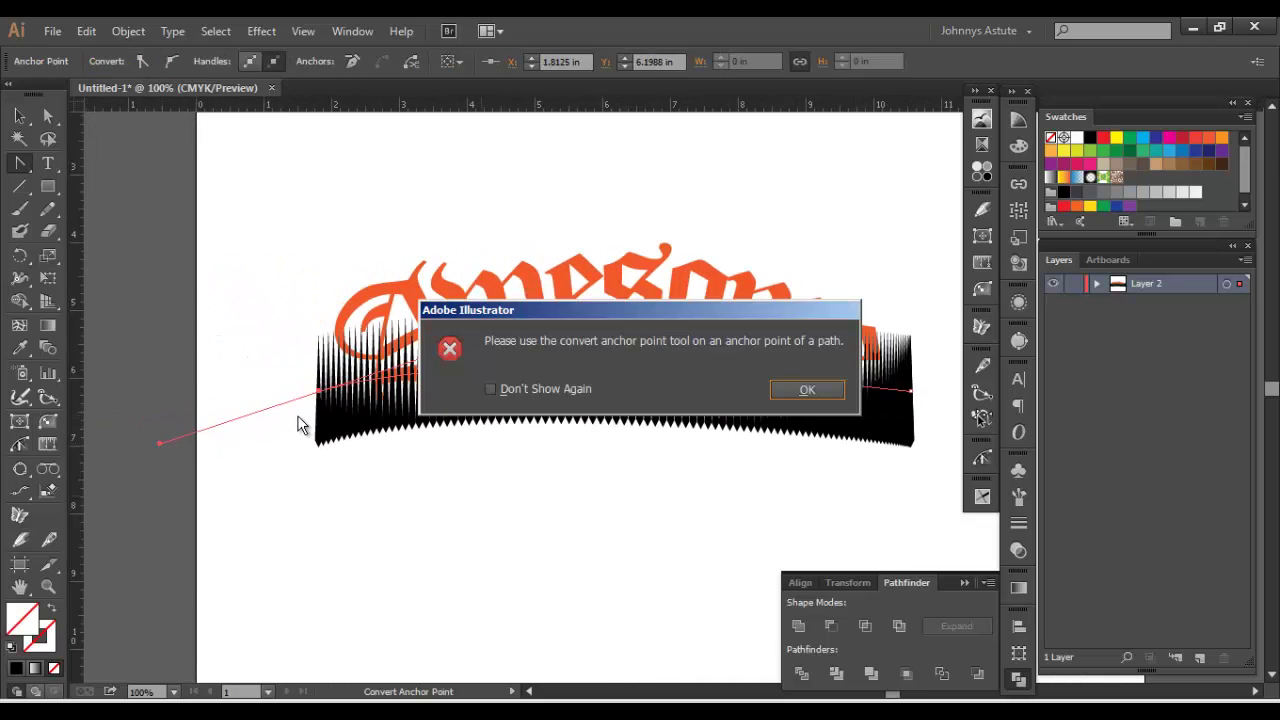
pyautogui.click(797, 394)
# Step: Undo an accidental copy of the Awesome text and recenter the artwork
pyautogui.press('v')
pyautogui.click(422, 205)
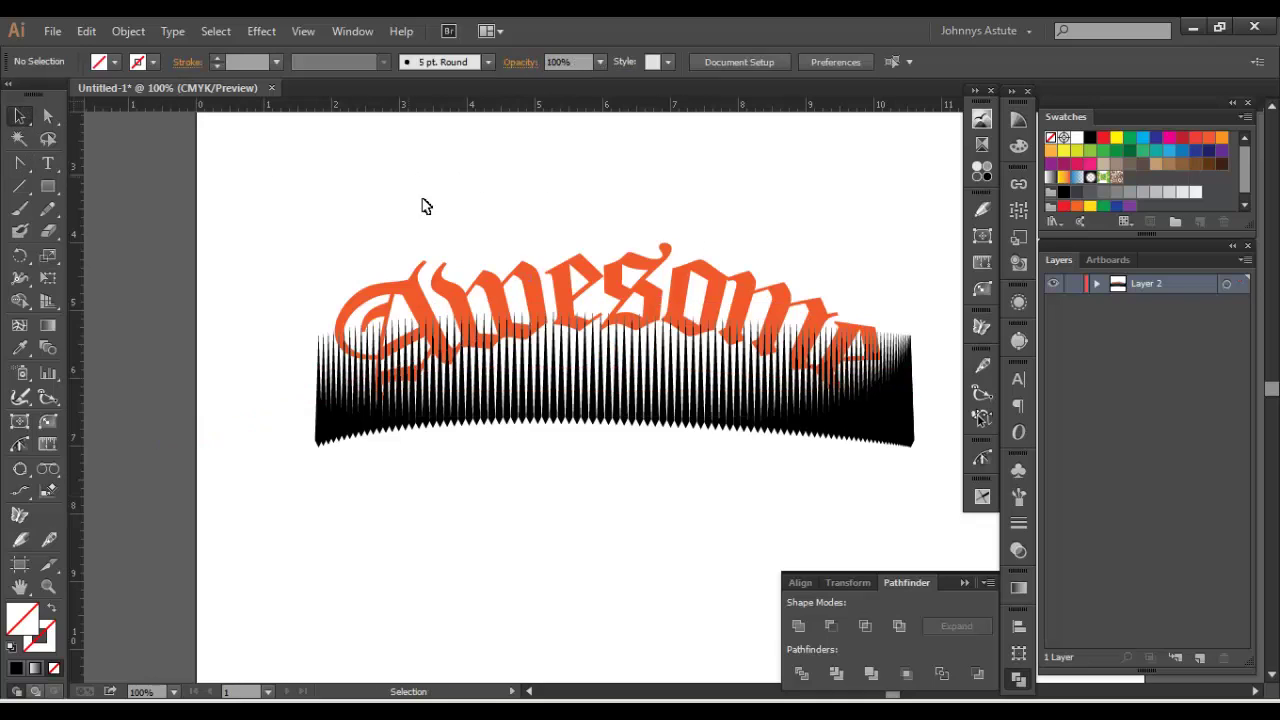
pyautogui.moveTo(663, 262); pyautogui.dragTo(463, 220)
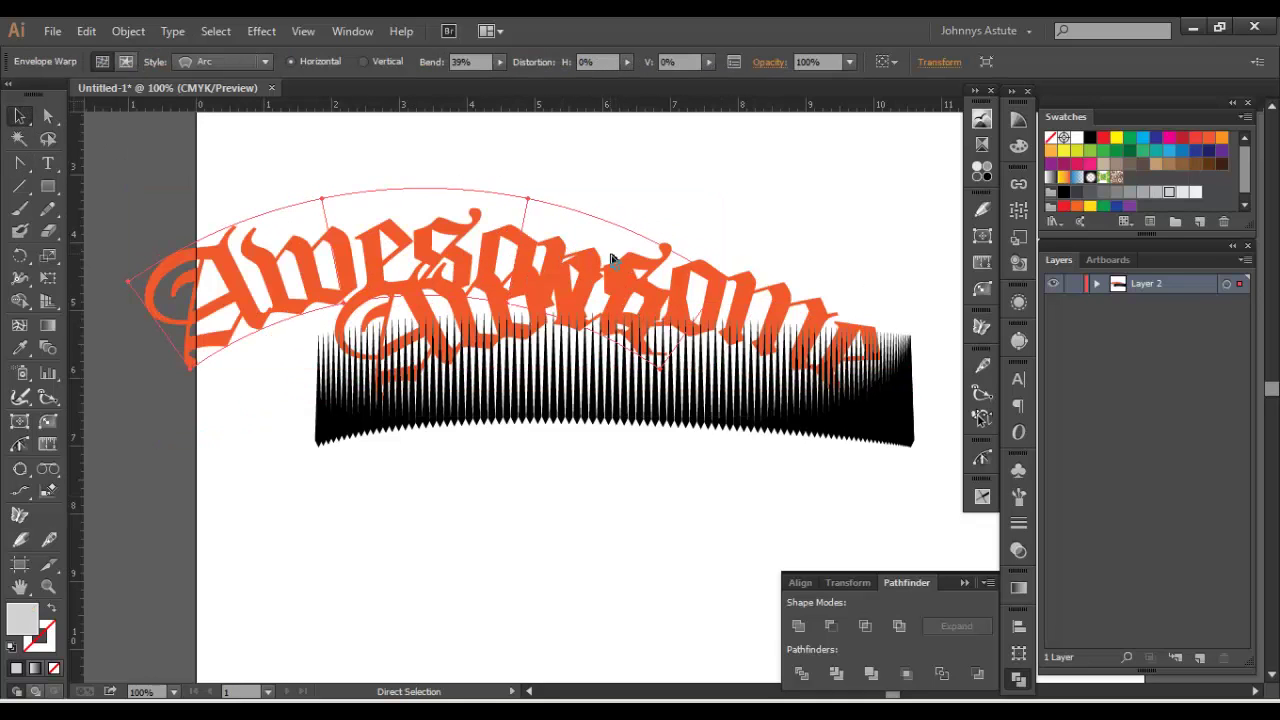
pyautogui.hotkey('ctrl', 'z')
pyautogui.click(514, 186)
pyautogui.press('space')
pyautogui.moveTo(586, 177); pyautogui.dragTo(429, 177)
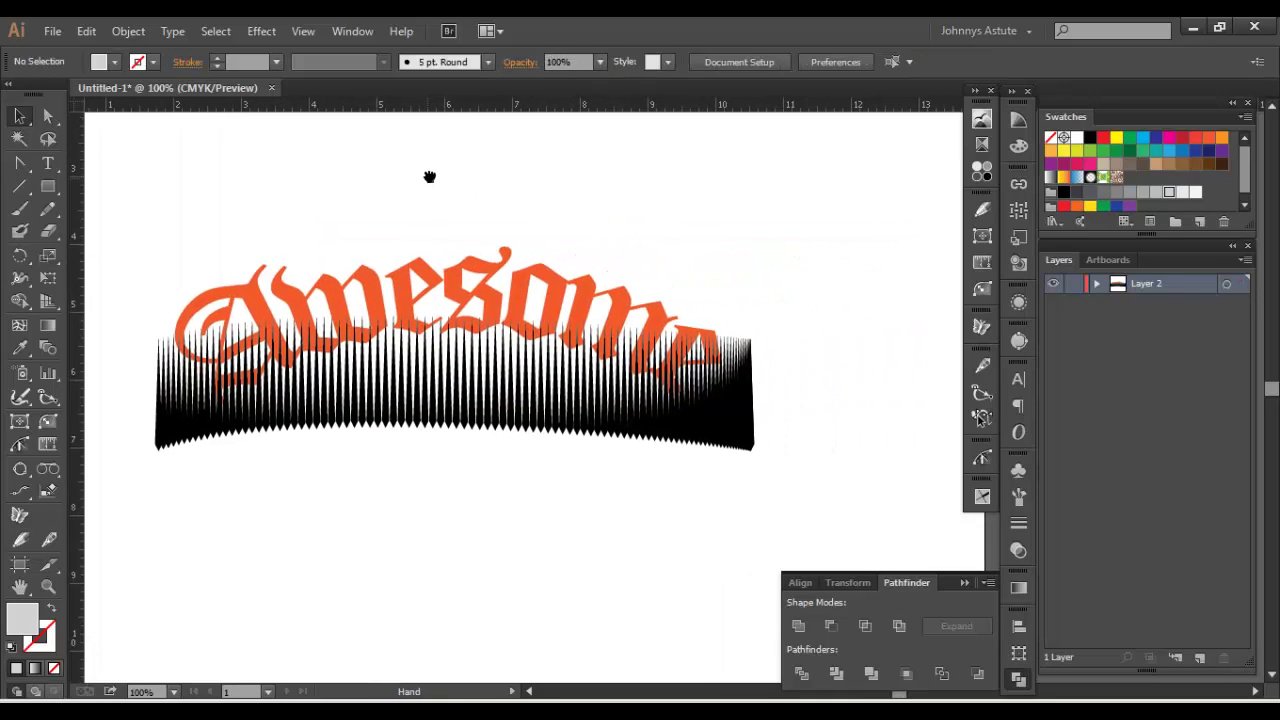
# Step: Pull handles from the spine's right end and raise them so the blend arches upward
pyautogui.click(345, 396)
pyautogui.hotkey('shift', 'c')
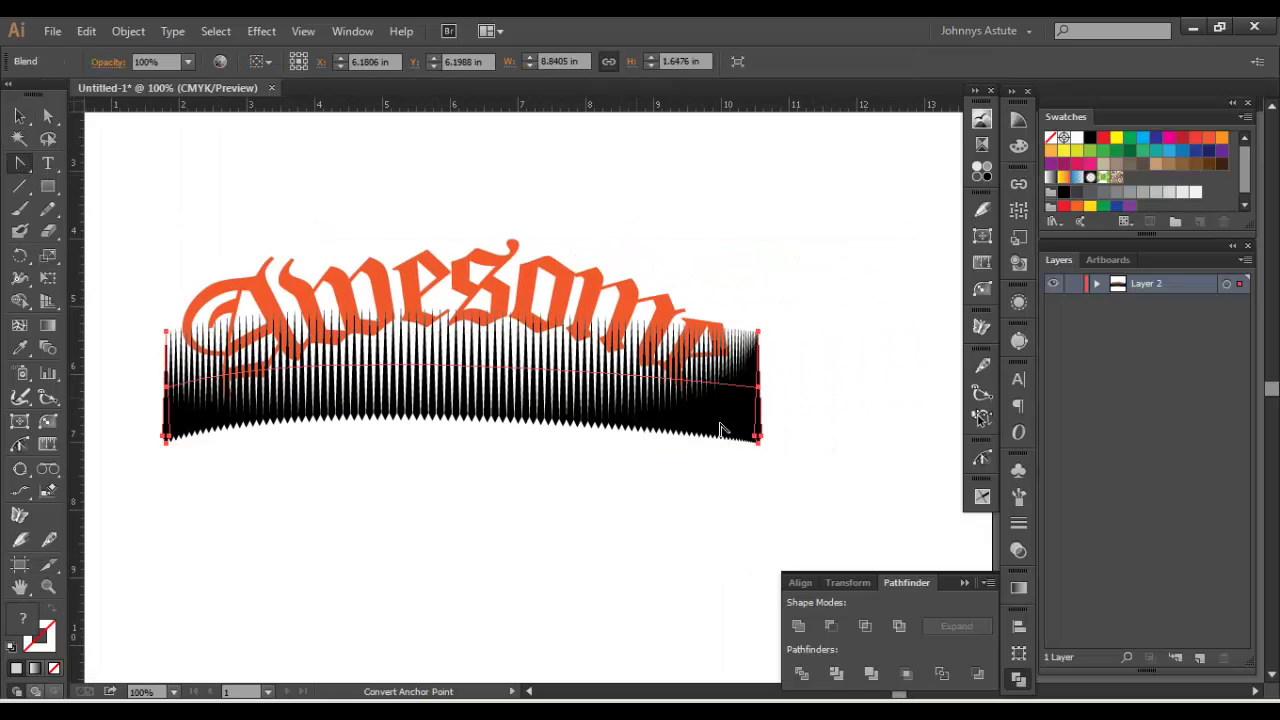
pyautogui.moveTo(760, 390); pyautogui.dragTo(918, 440)
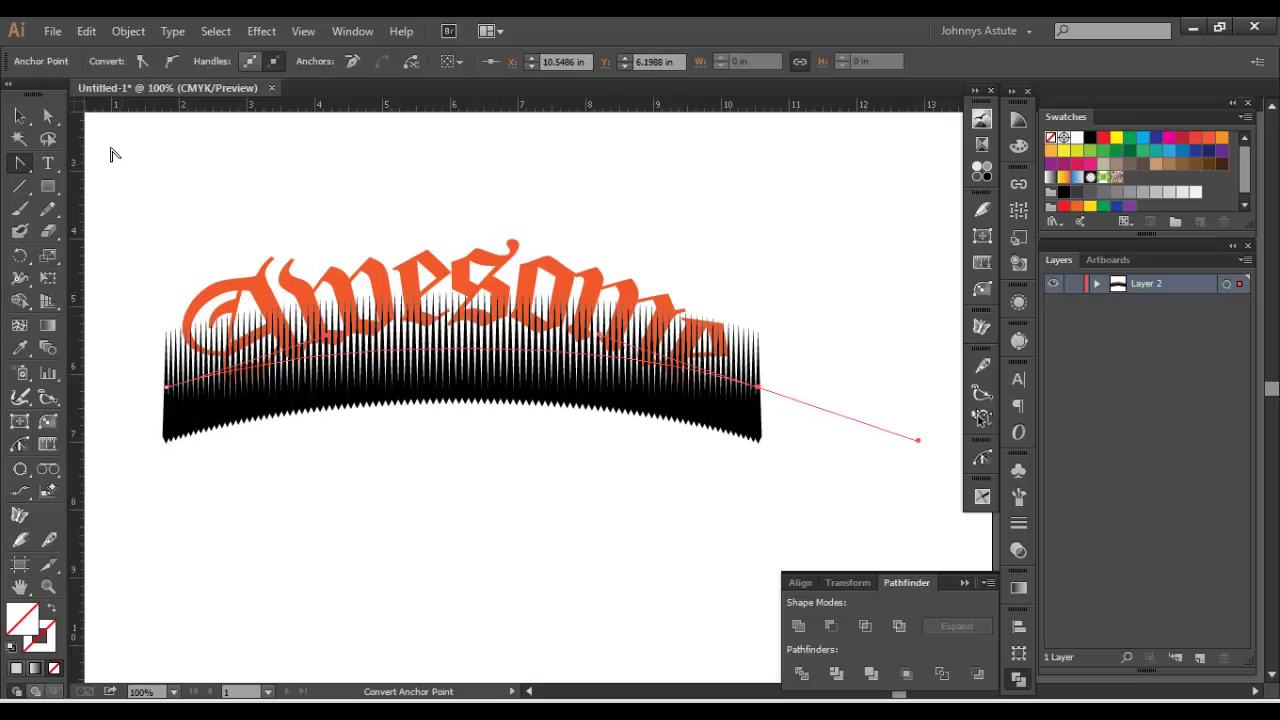
pyautogui.click(52, 120)
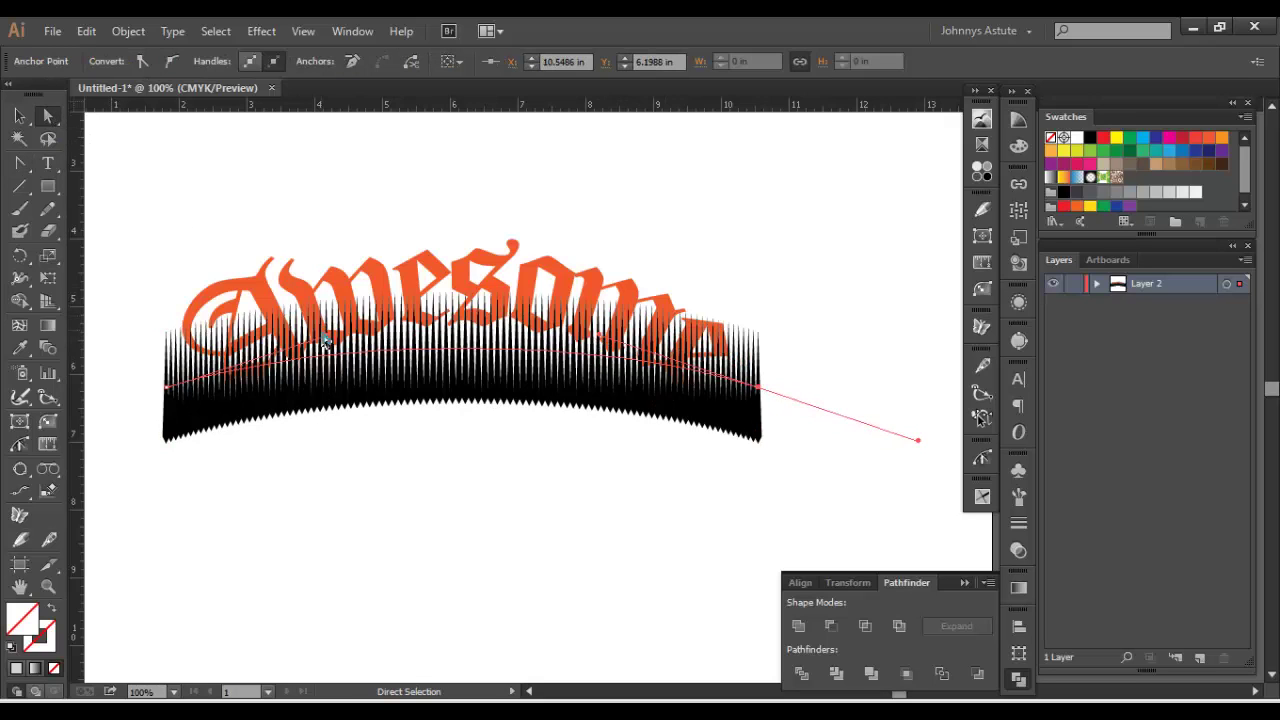
pyautogui.moveTo(330, 340); pyautogui.dragTo(362, 249)
pyautogui.moveTo(598, 340); pyautogui.dragTo(583, 293)
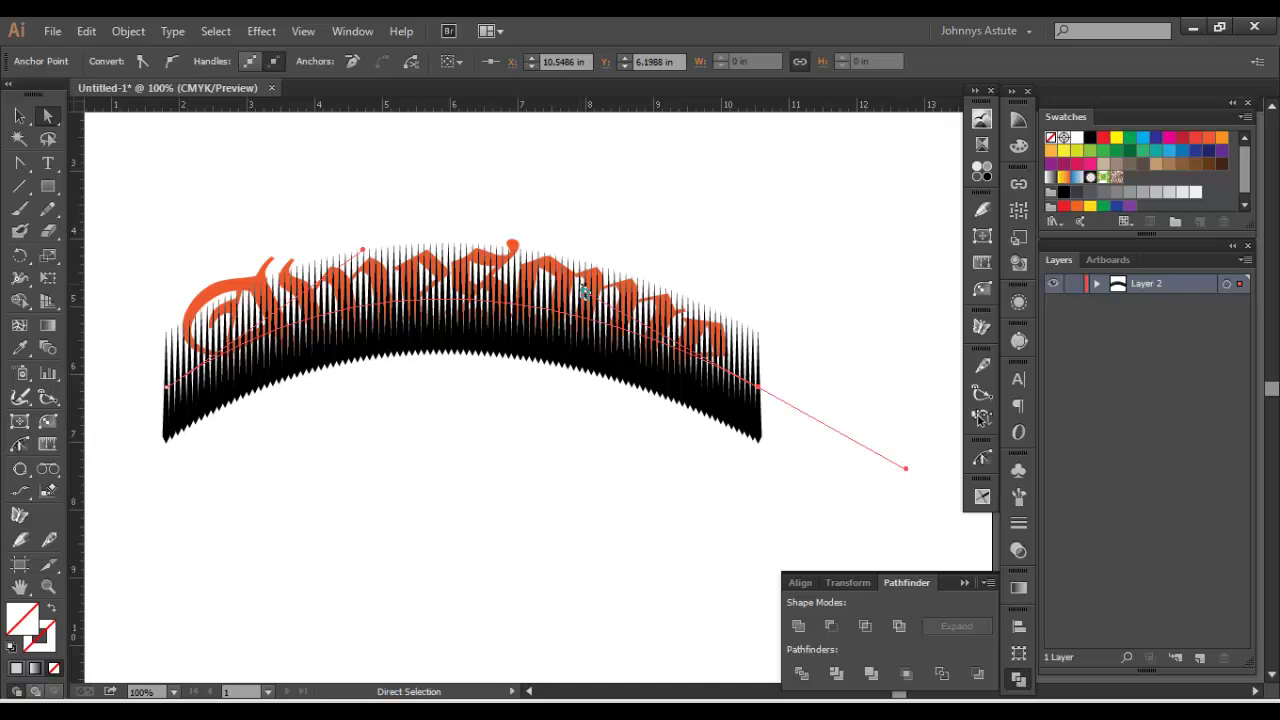
pyautogui.click(20, 116)
pyautogui.click(484, 348)
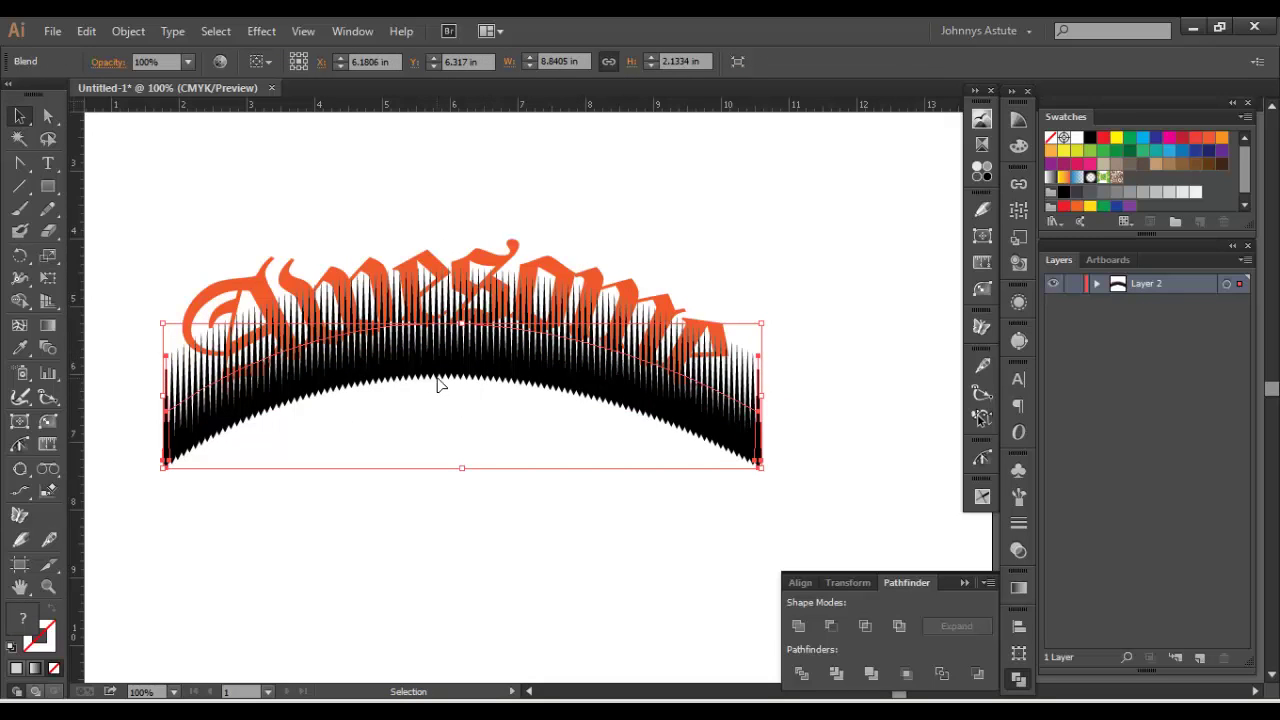
pyautogui.click(380, 420)
pyautogui.scroll(-2, 405, 400)
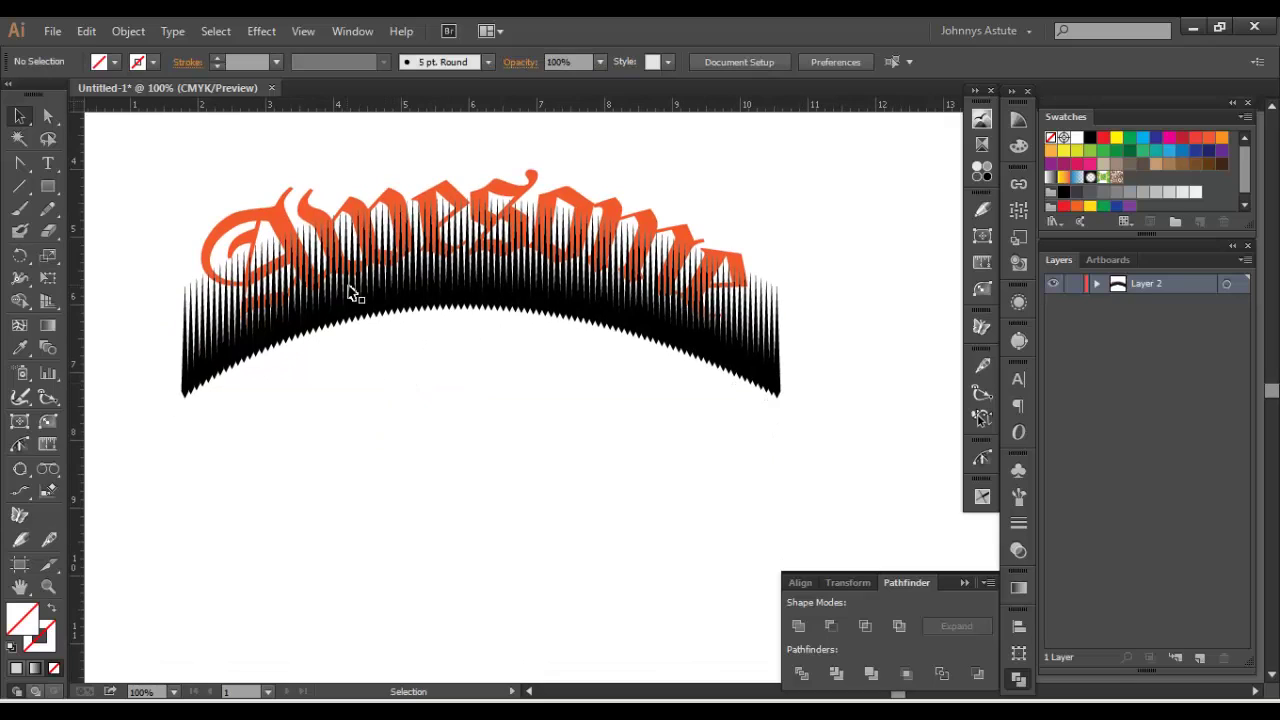
pyautogui.press('a')
pyautogui.click(184, 287)
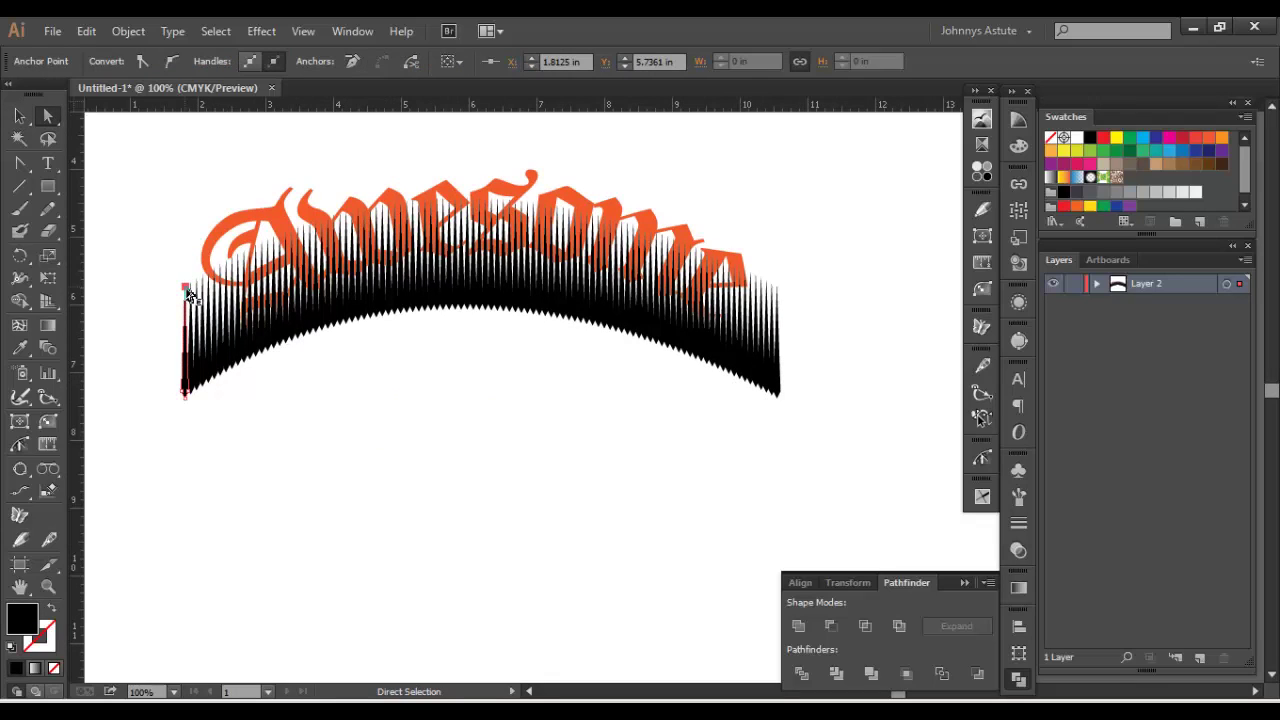
pyautogui.click(445, 413)
pyautogui.press('v')
pyautogui.click(440, 289)
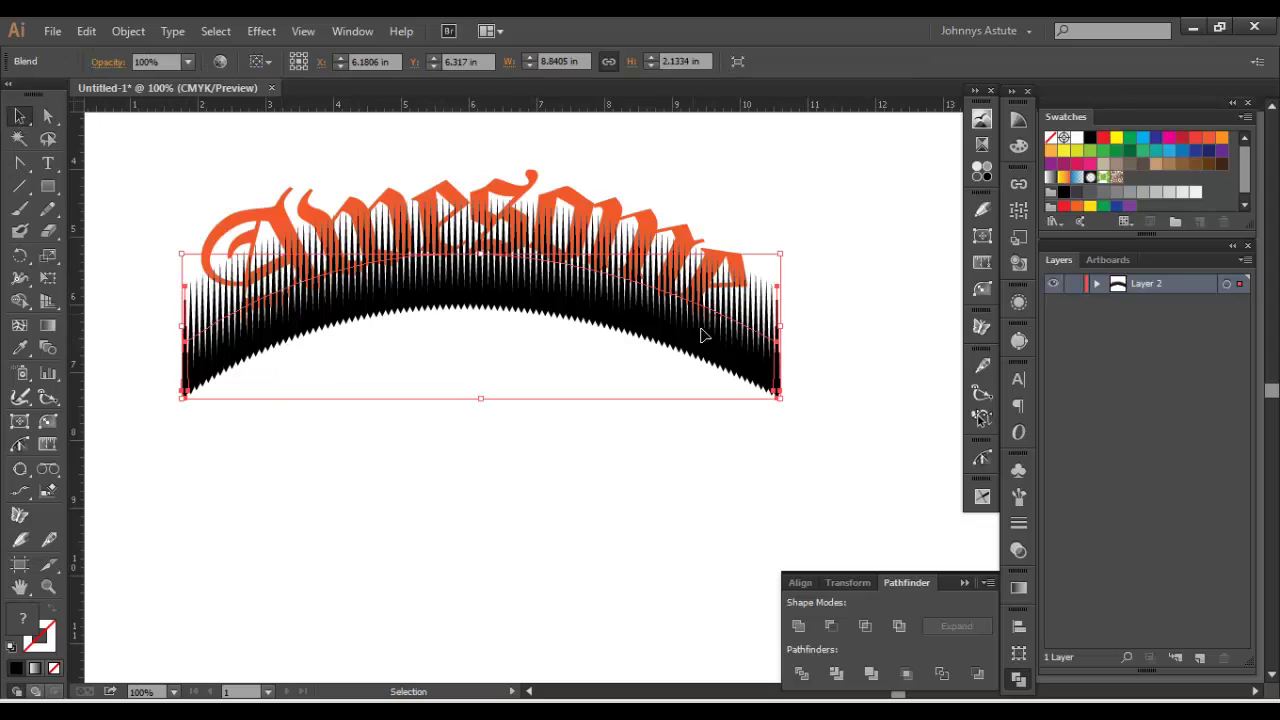
pyautogui.click(48, 116)
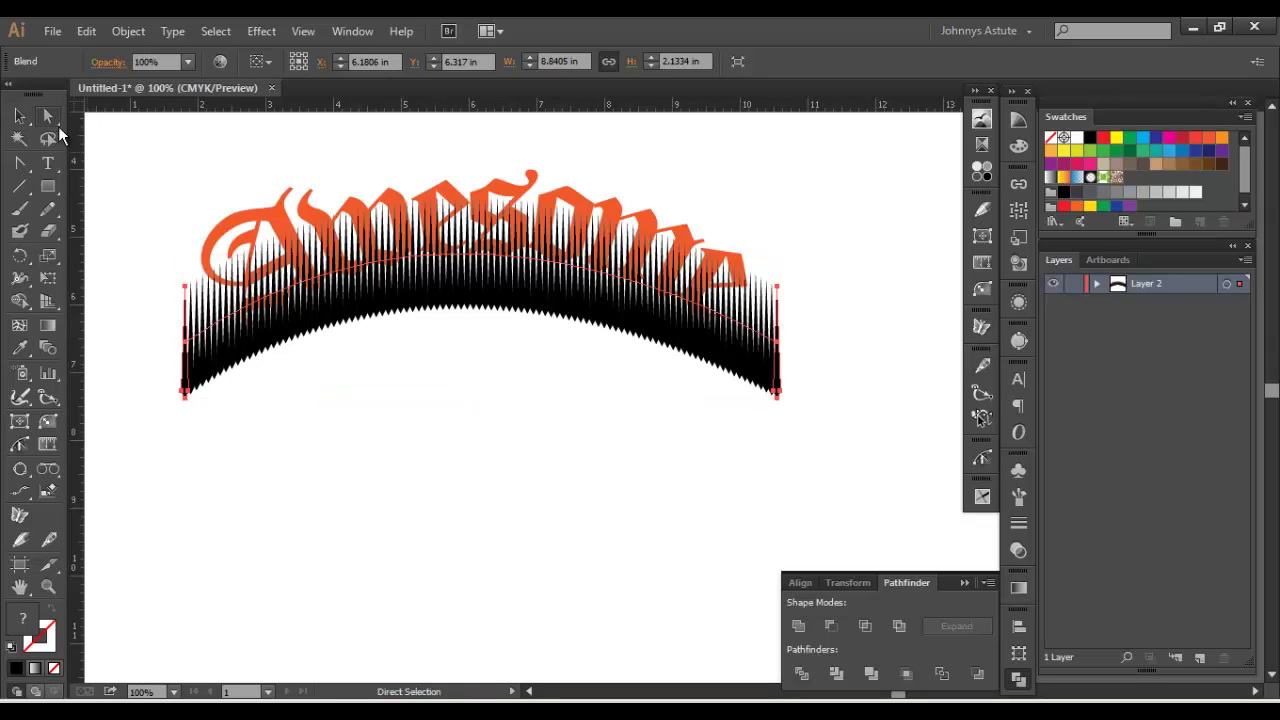
pyautogui.click(186, 288)
pyautogui.moveTo(186, 288)
pyautogui.mouseDown()
pyautogui.moveTo(186, 324)
pyautogui.moveTo(186, 305)
pyautogui.mouseUp()
pyautogui.moveTo(778, 289)
pyautogui.mouseDown()
pyautogui.moveTo(794, 331)
pyautogui.moveTo(843, 354)
pyautogui.moveTo(796, 317)
pyautogui.moveTo(682, 310)
pyautogui.moveTo(787, 307)
pyautogui.mouseUp()
pyautogui.hotkey('ctrl', 'z')
pyautogui.hotkey('ctrl', 'z')
pyautogui.hotkey('ctrl', 'z')
pyautogui.hotkey('ctrl', 'z')
pyautogui.hotkey('ctrl', 'z')
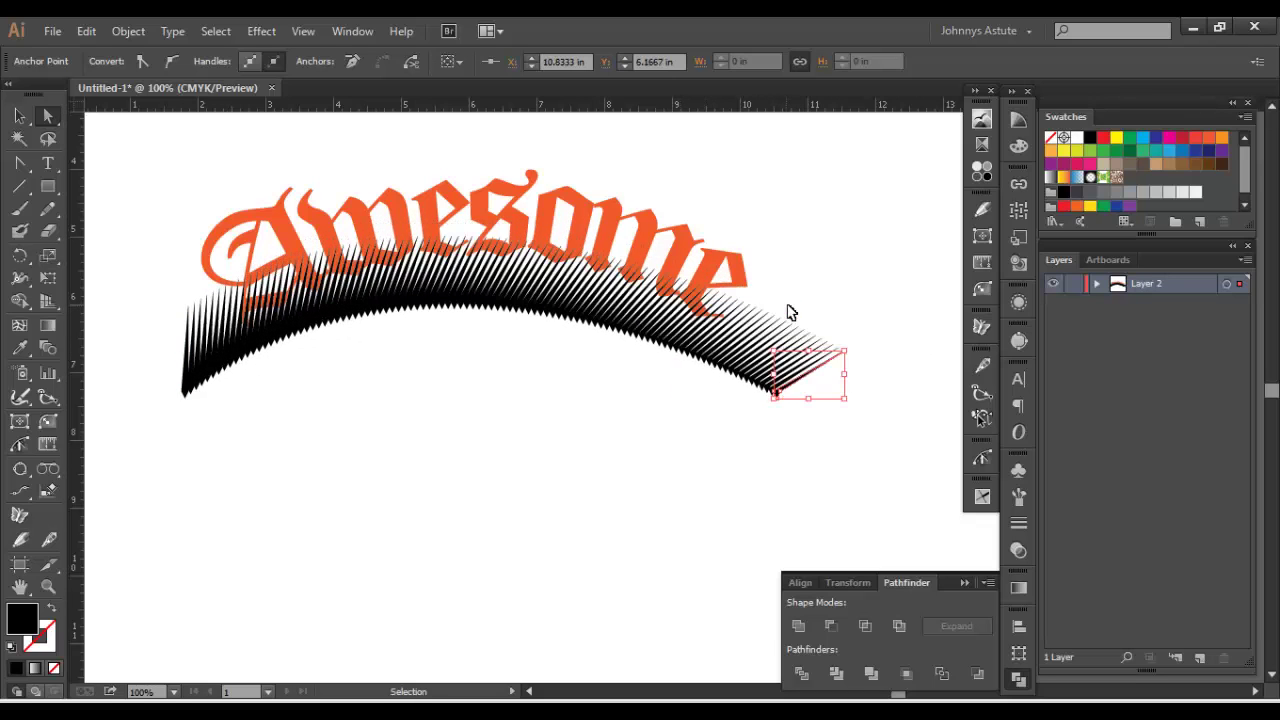
pyautogui.hotkey('ctrl', 'z')
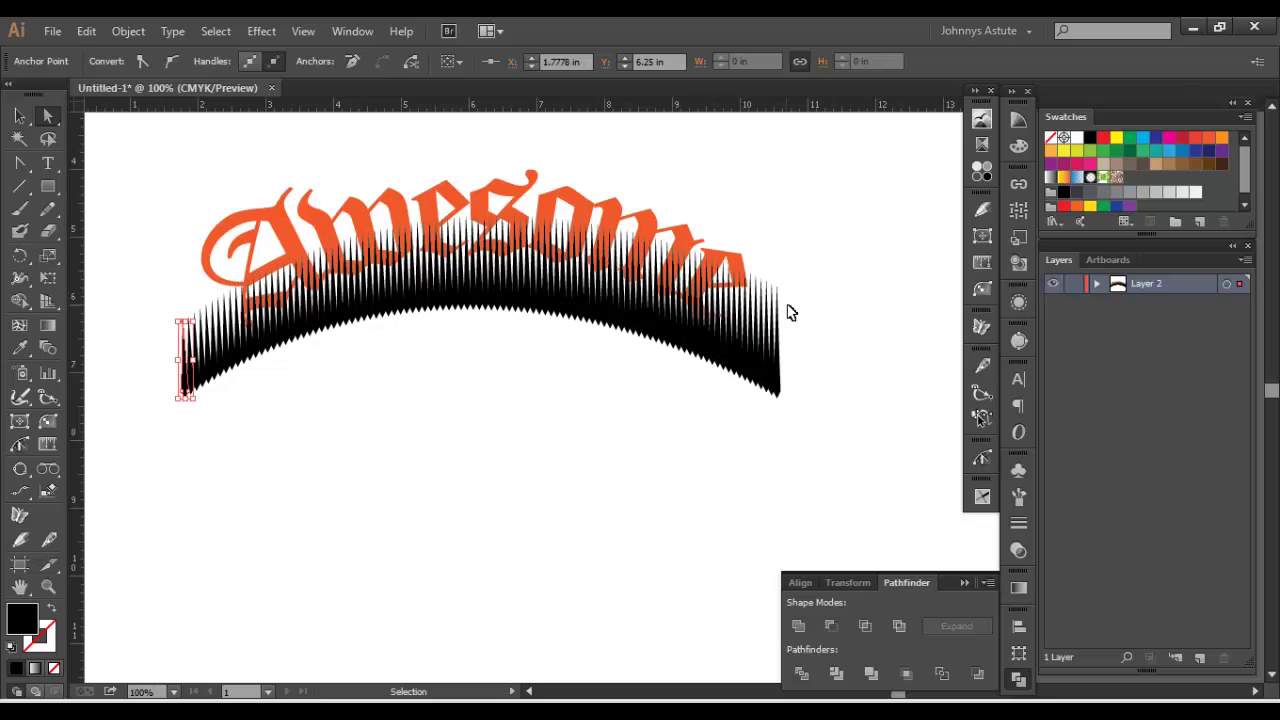
pyautogui.hotkey('ctrl', 'z')
pyautogui.click(563, 455)
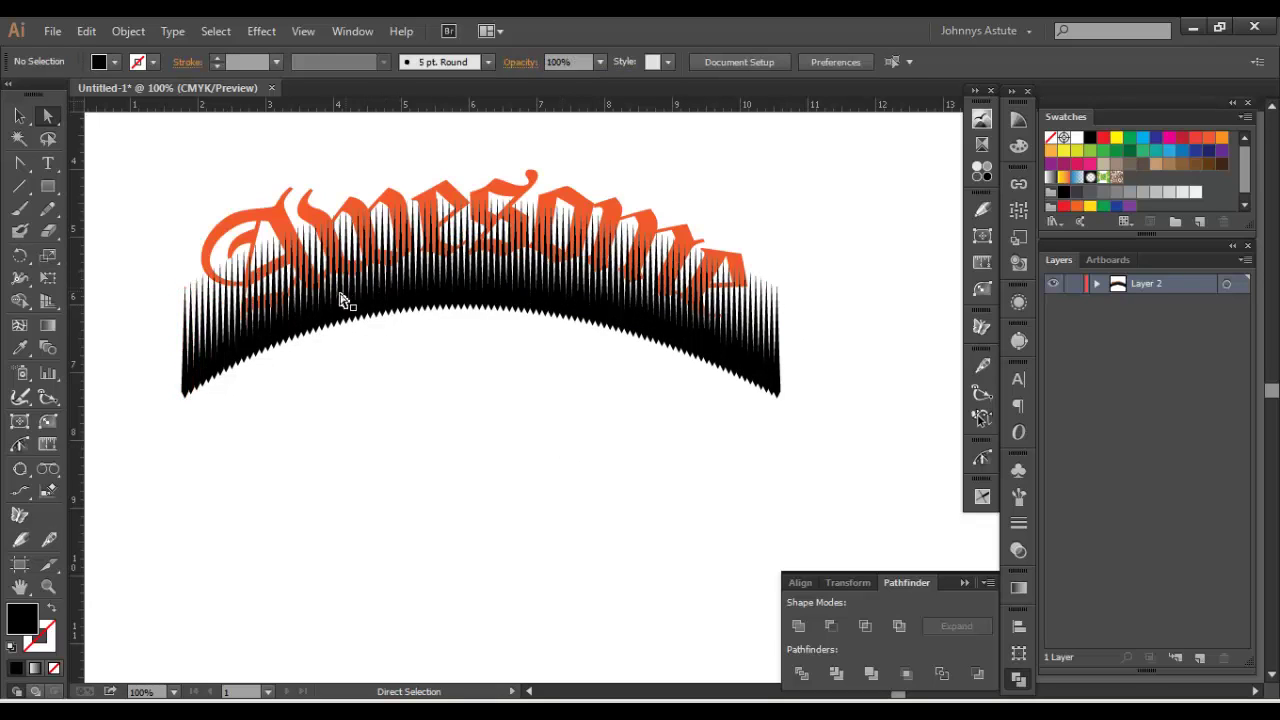
# Step: Undo the spike blend's latest shape change
pyautogui.click(20, 116)
pyautogui.click(352, 291)
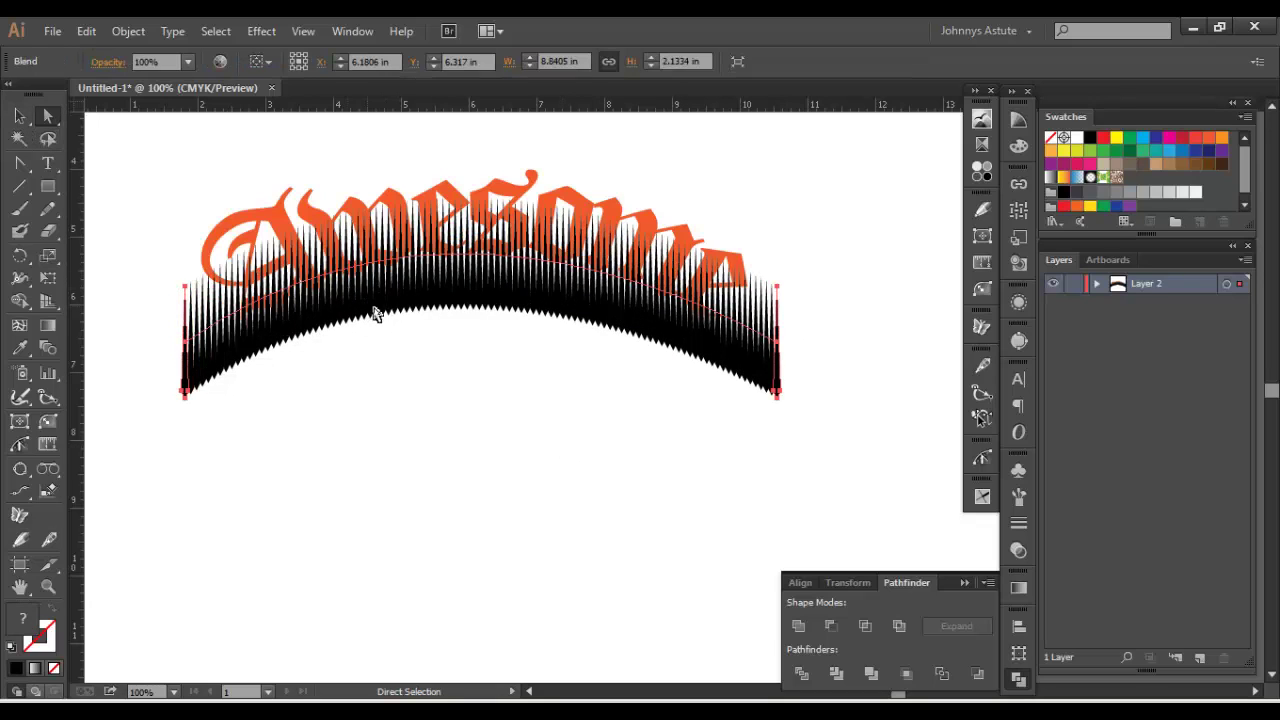
pyautogui.hotkey('ctrl', 'z')
pyautogui.hotkey('ctrl', 'z')
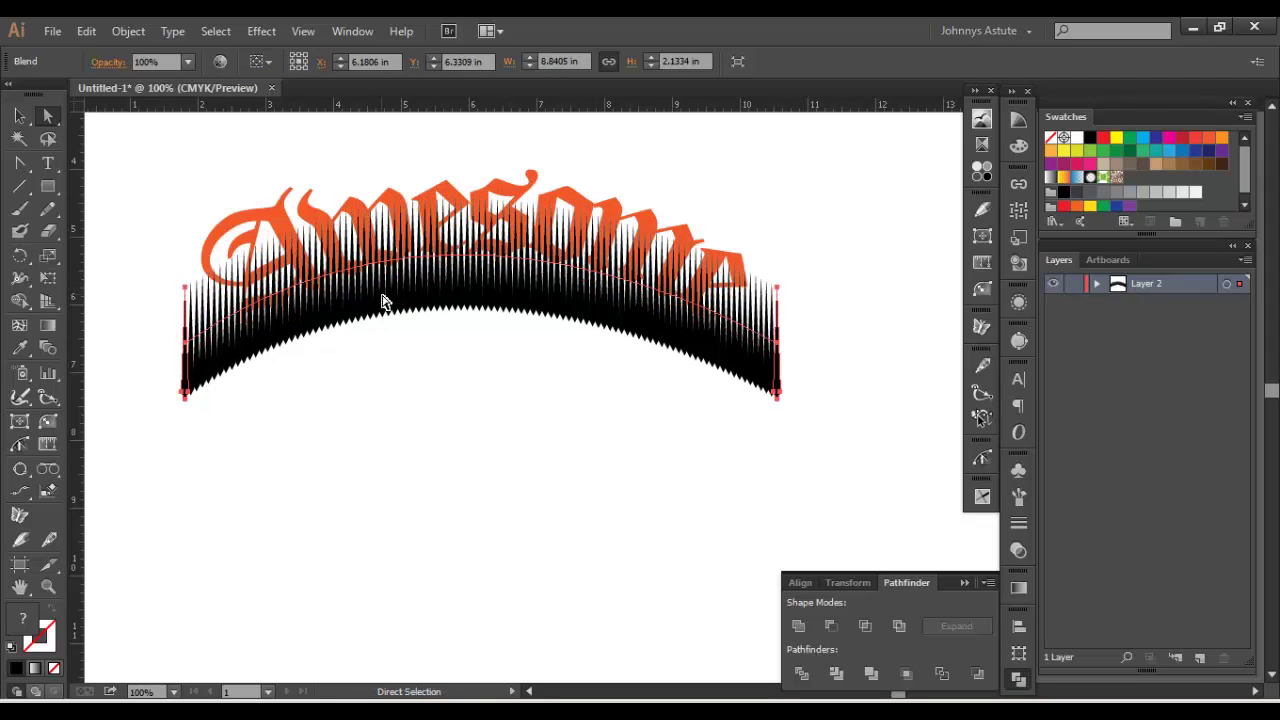
pyautogui.click(383, 357)
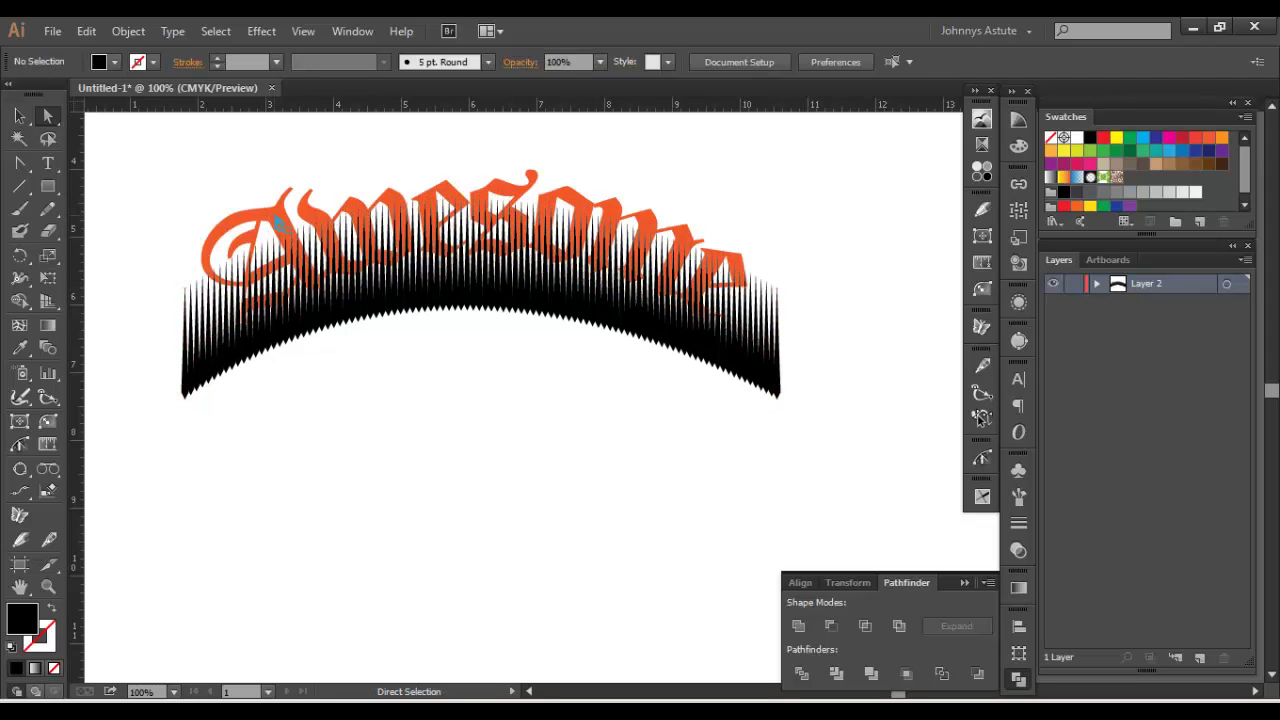
# Step: Select the arched Awesome envelope and choose Object > Expand
pyautogui.click(279, 223)
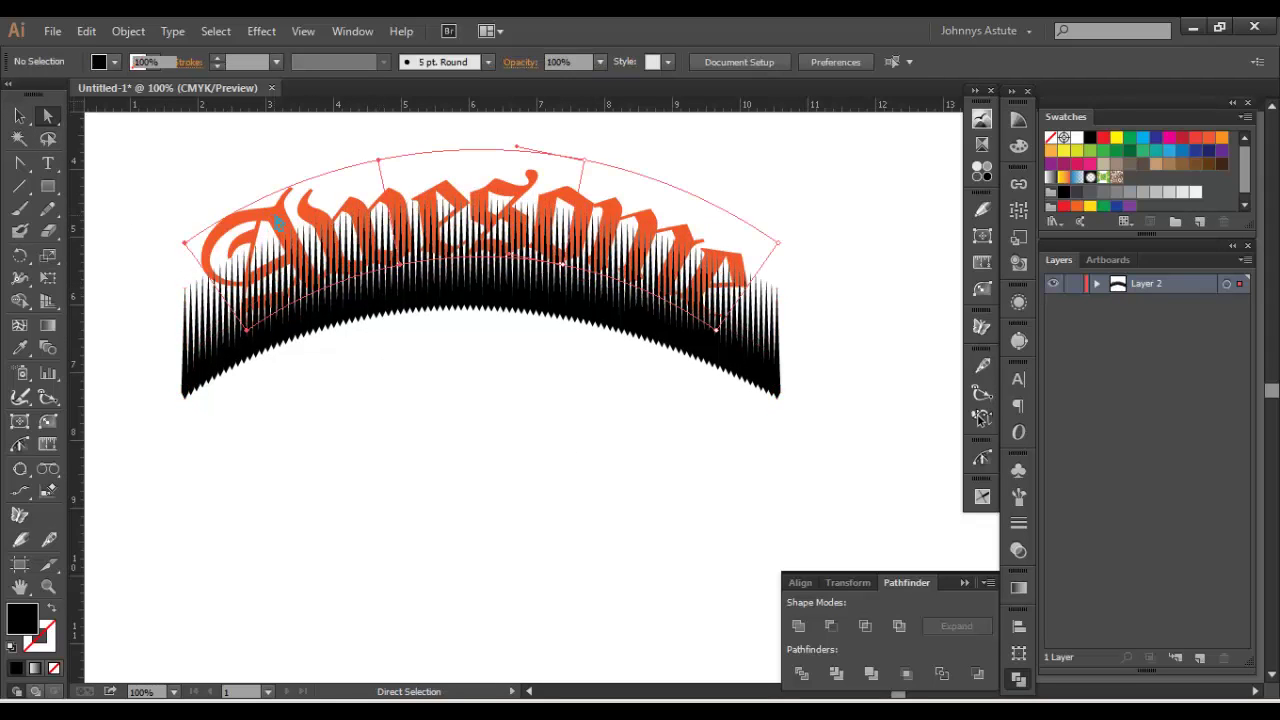
pyautogui.click(124, 31)
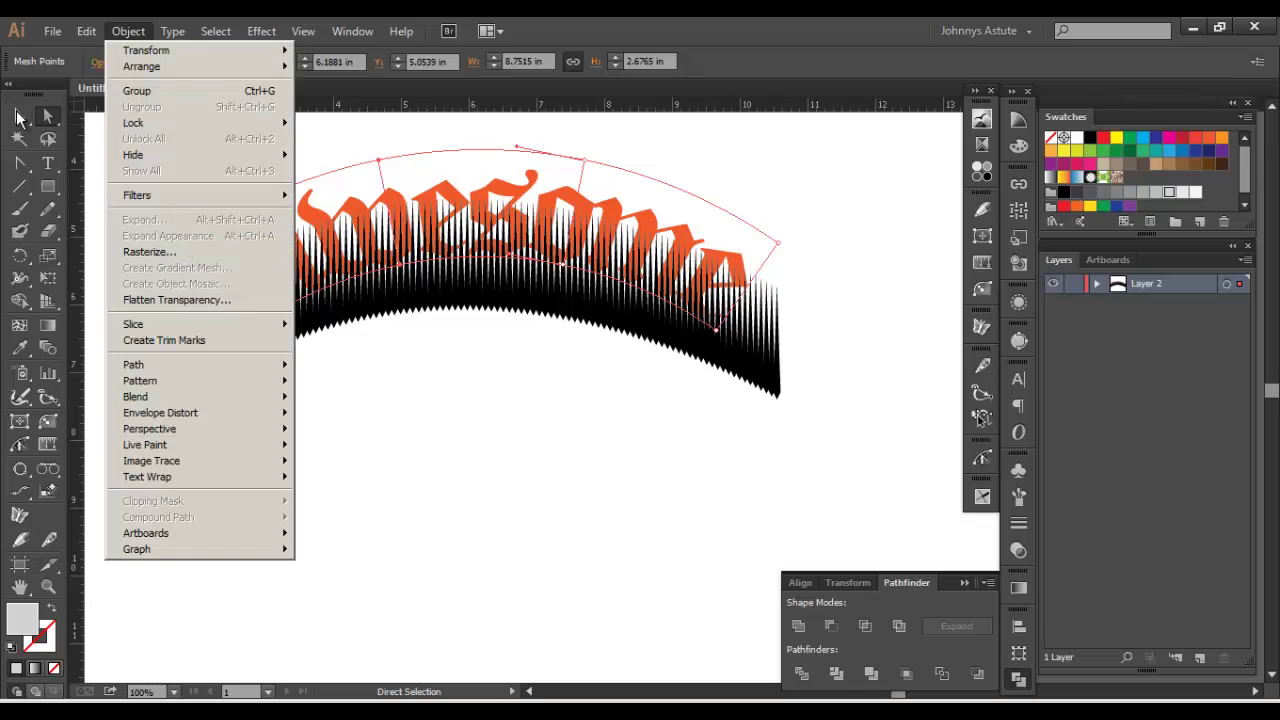
pyautogui.click(18, 118)
pyautogui.press('Return')
pyautogui.click(720, 504)
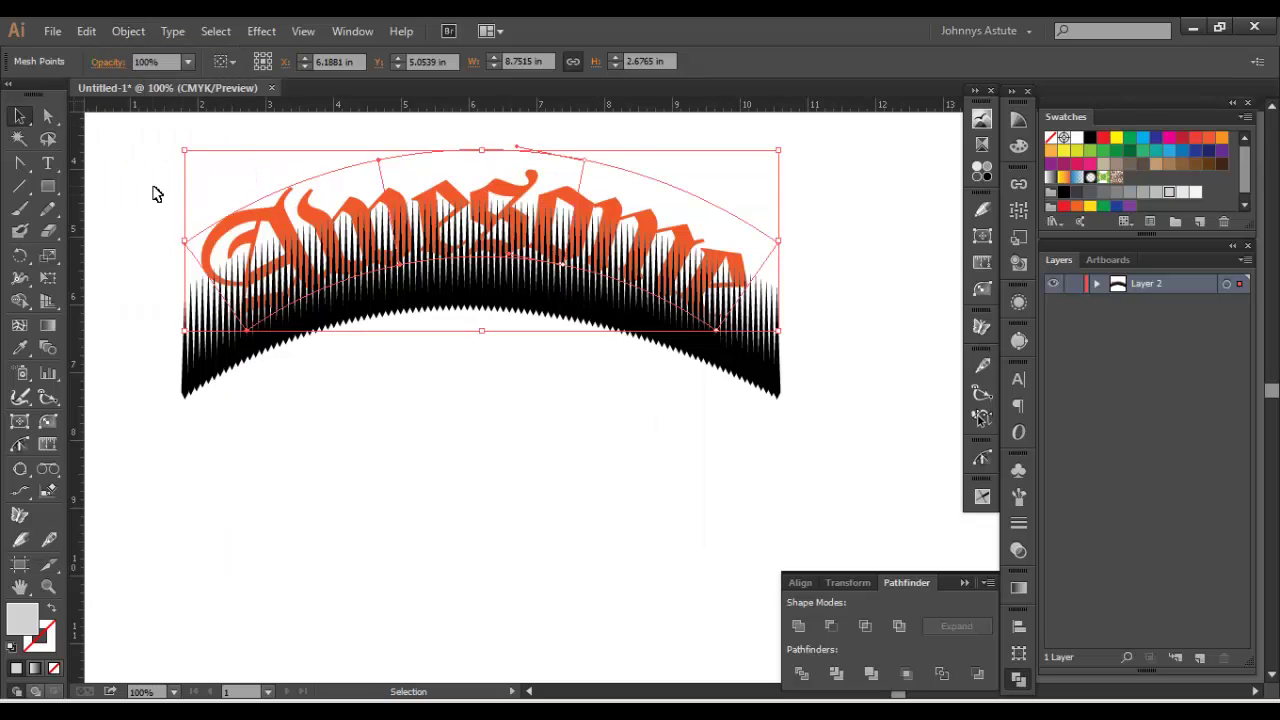
pyautogui.click(153, 193)
pyautogui.click(256, 228)
pyautogui.click(124, 31)
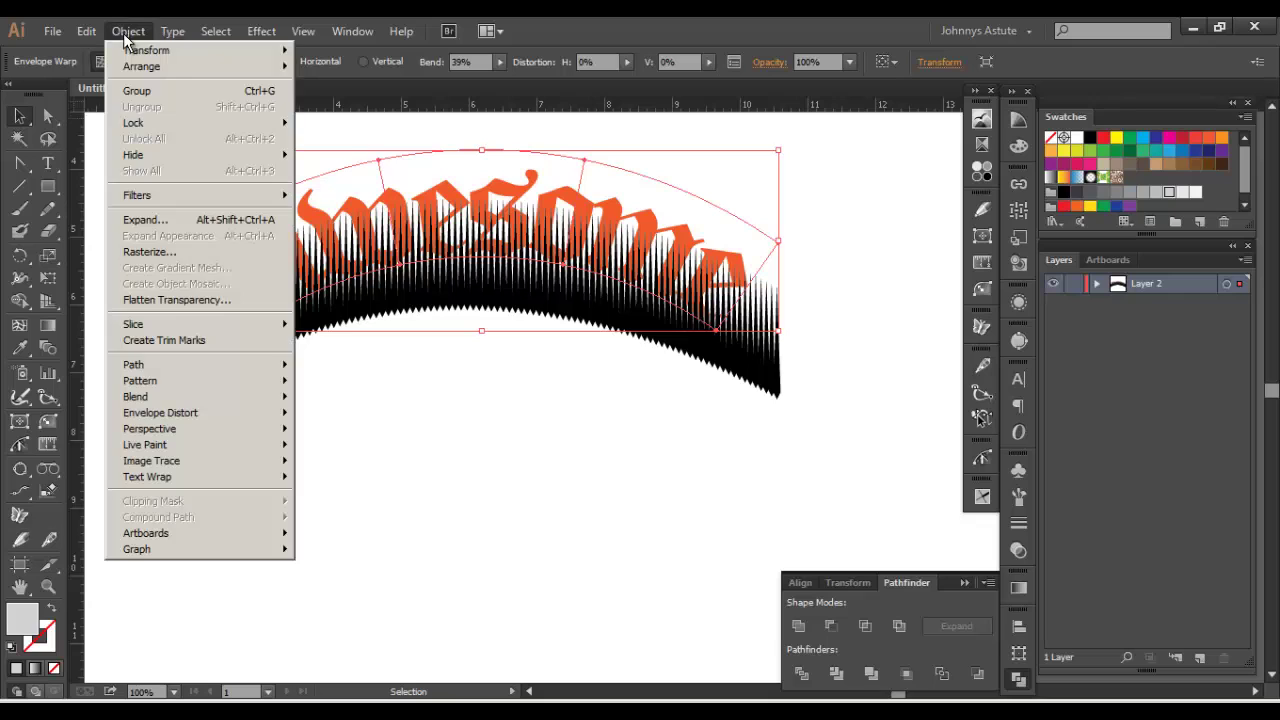
pyautogui.click(248, 220)
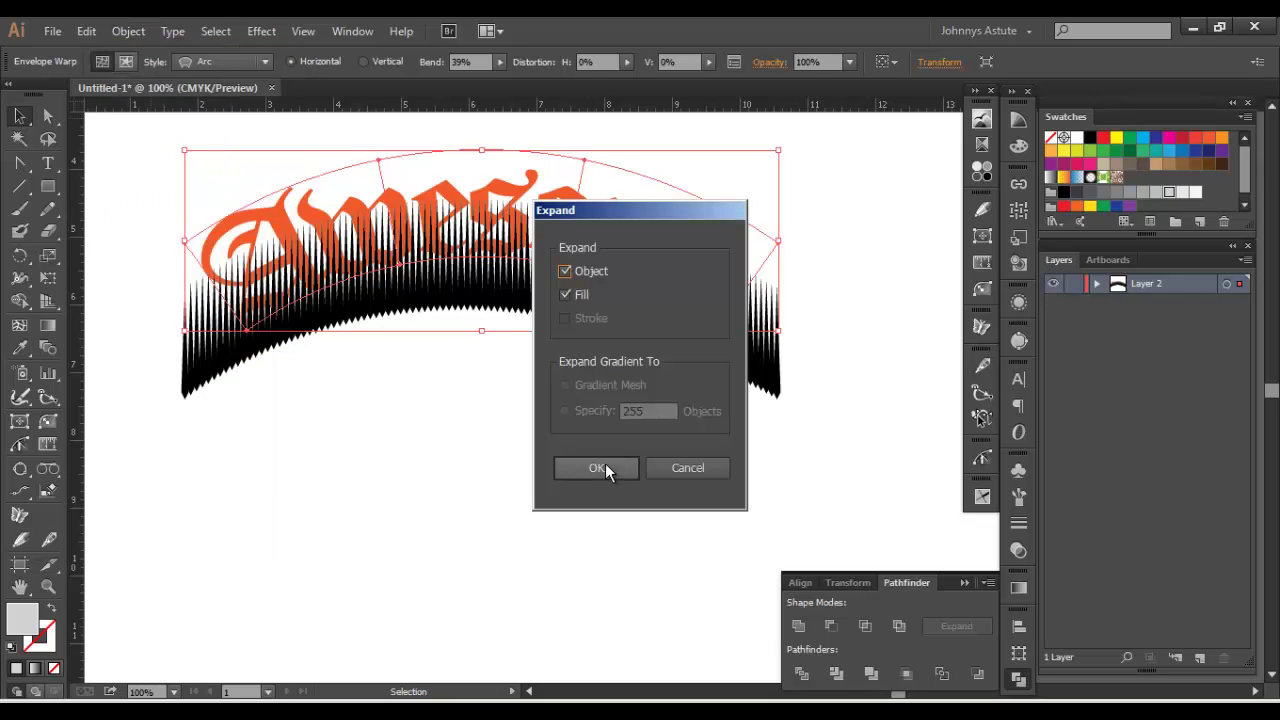
# Step: Expand the envelope lettering into outlines and select the orange lettering group
pyautogui.click(605, 467)
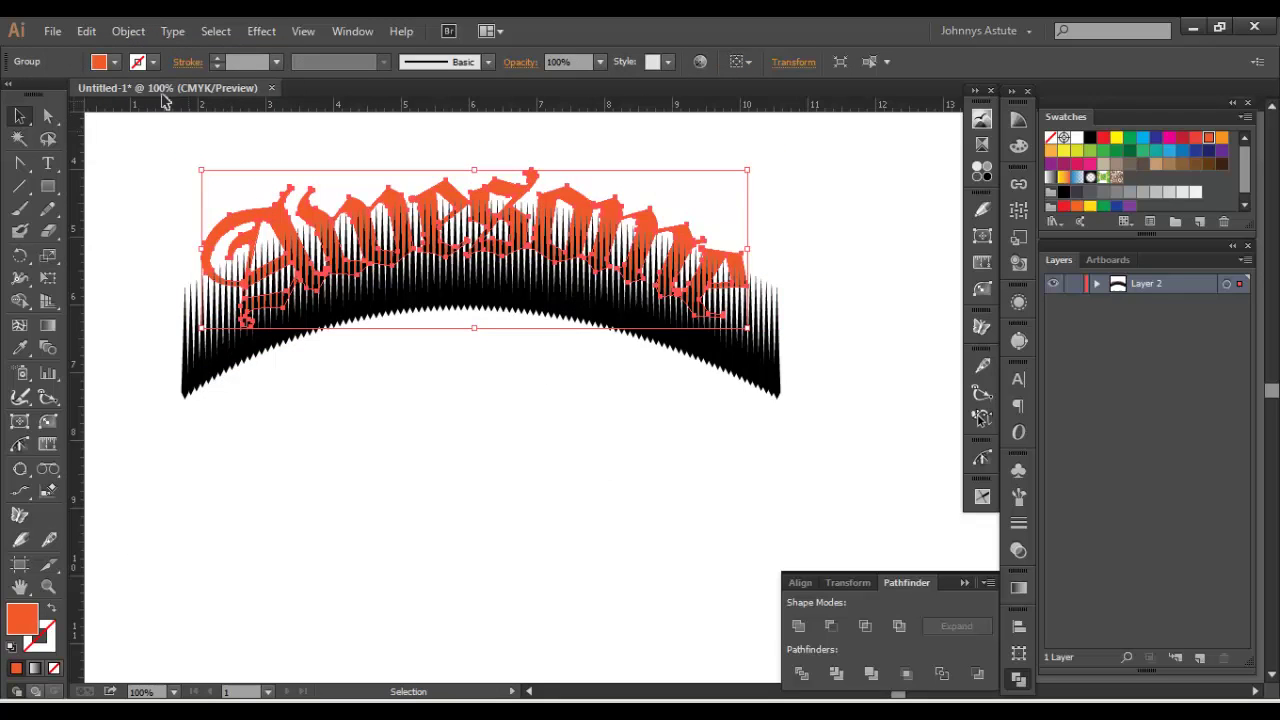
pyautogui.click(133, 34)
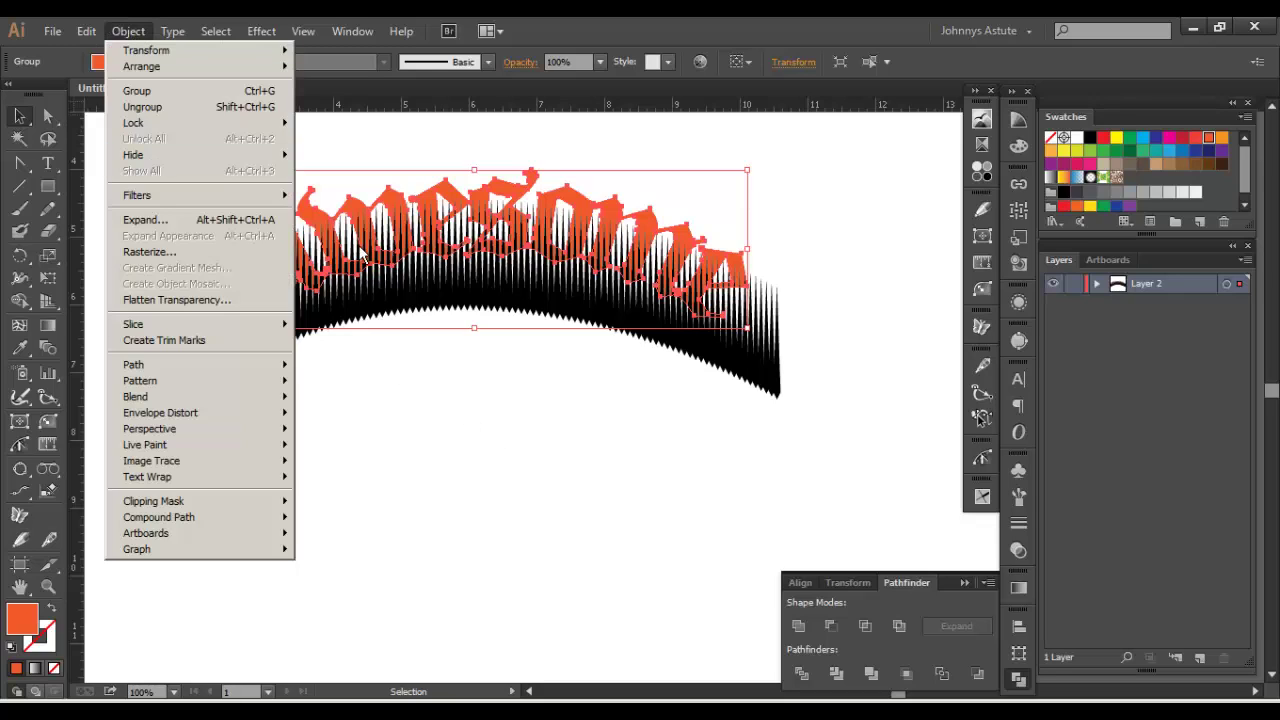
pyautogui.moveTo(241, 364)
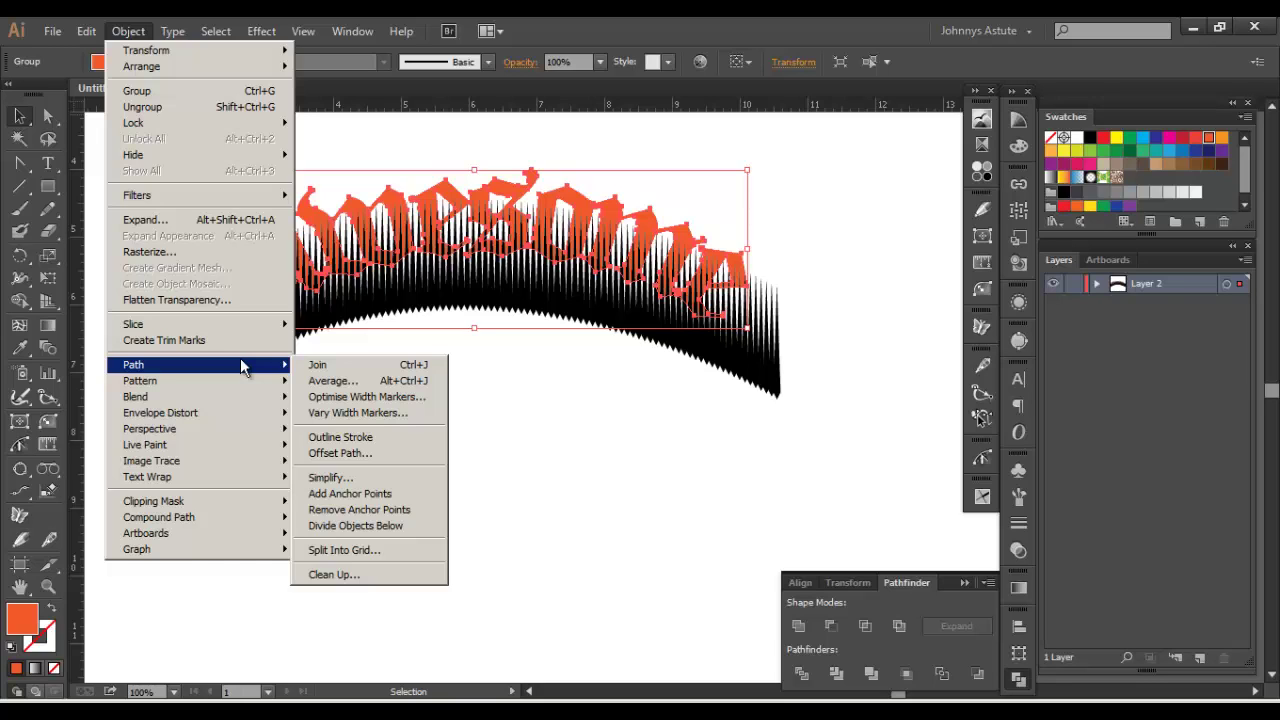
pyautogui.click(360, 166)
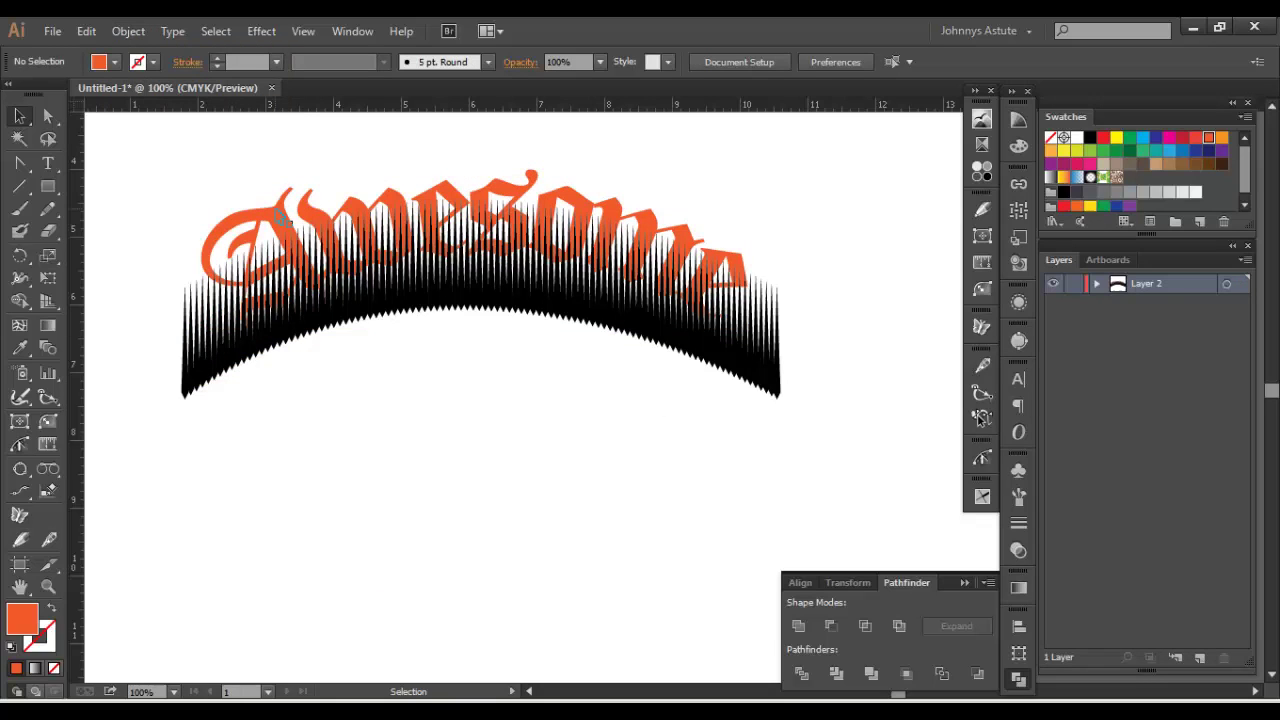
pyautogui.hotkey('ctrl', 'z')
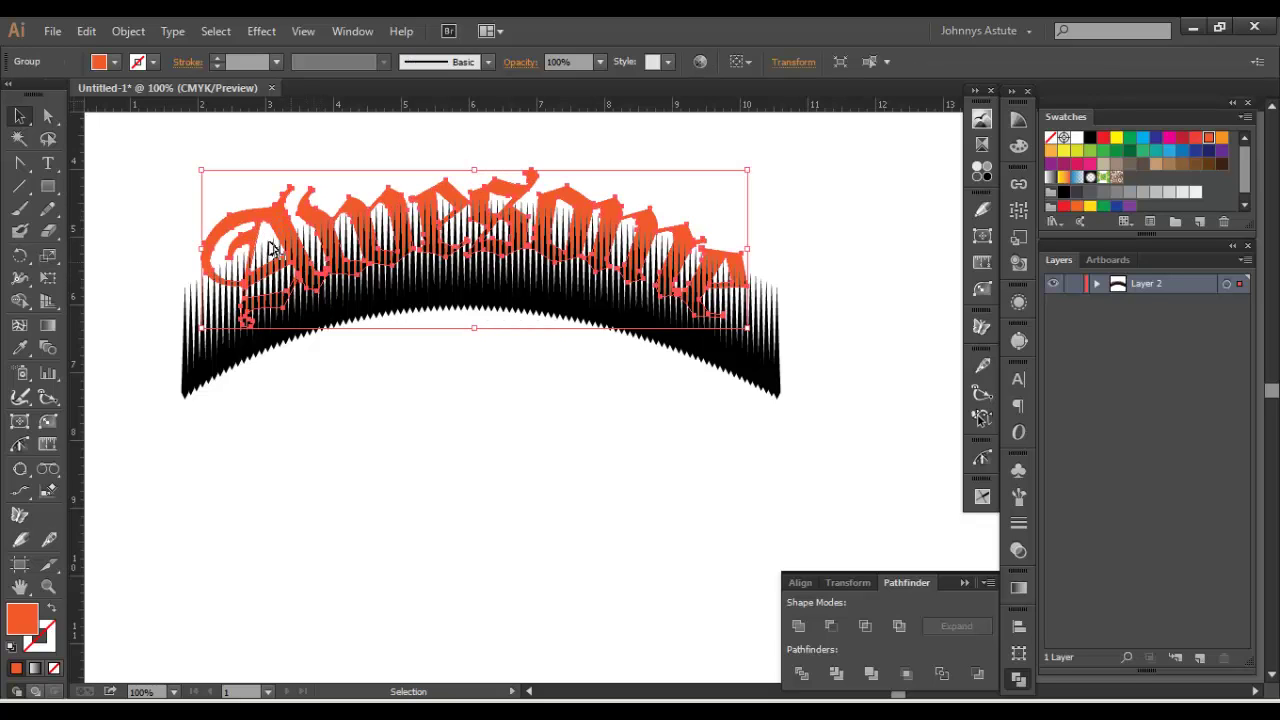
# Step: Apply a -0.05 in Offset Path to the lettering, checking it with Preview
pyautogui.click(128, 31)
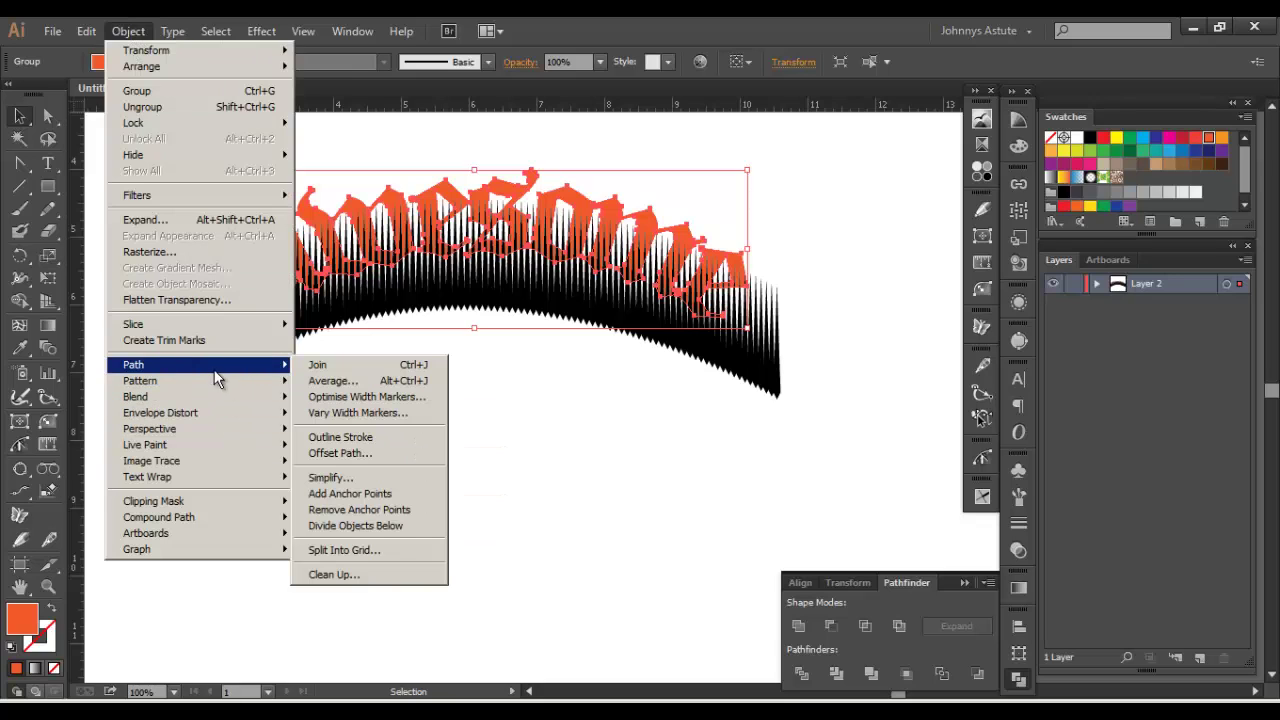
pyautogui.click(365, 462)
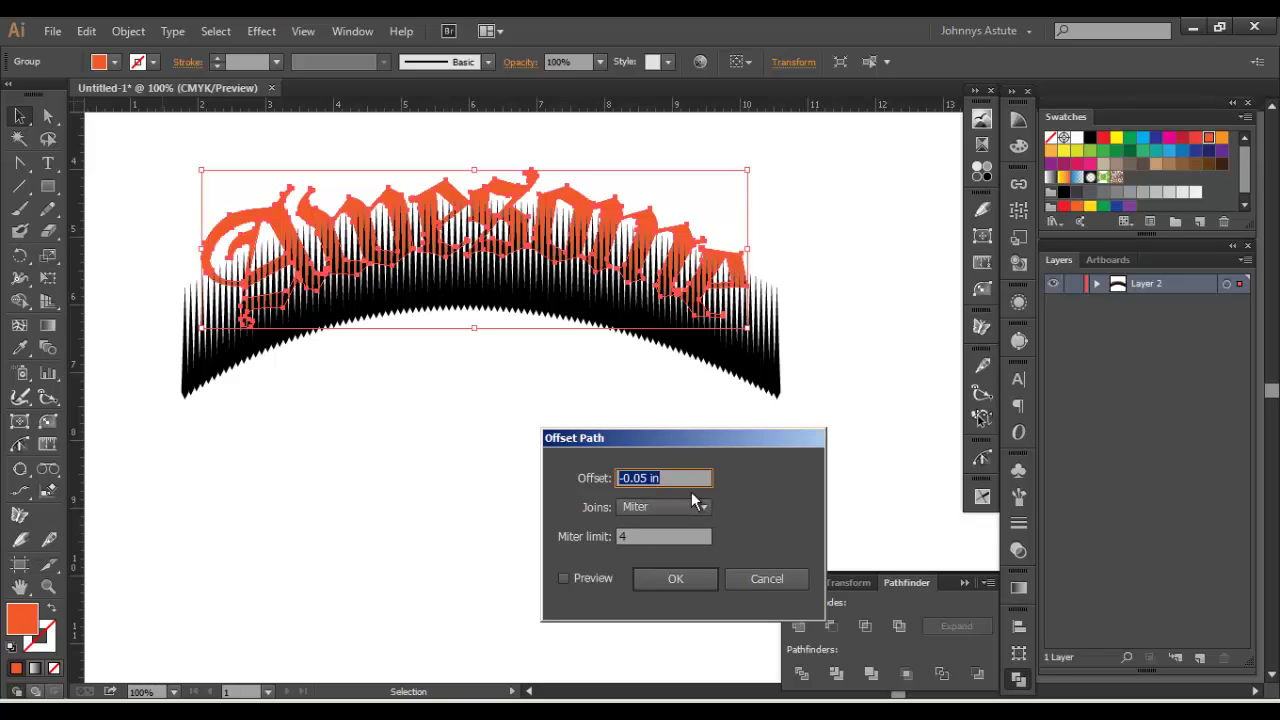
pyautogui.click(565, 578)
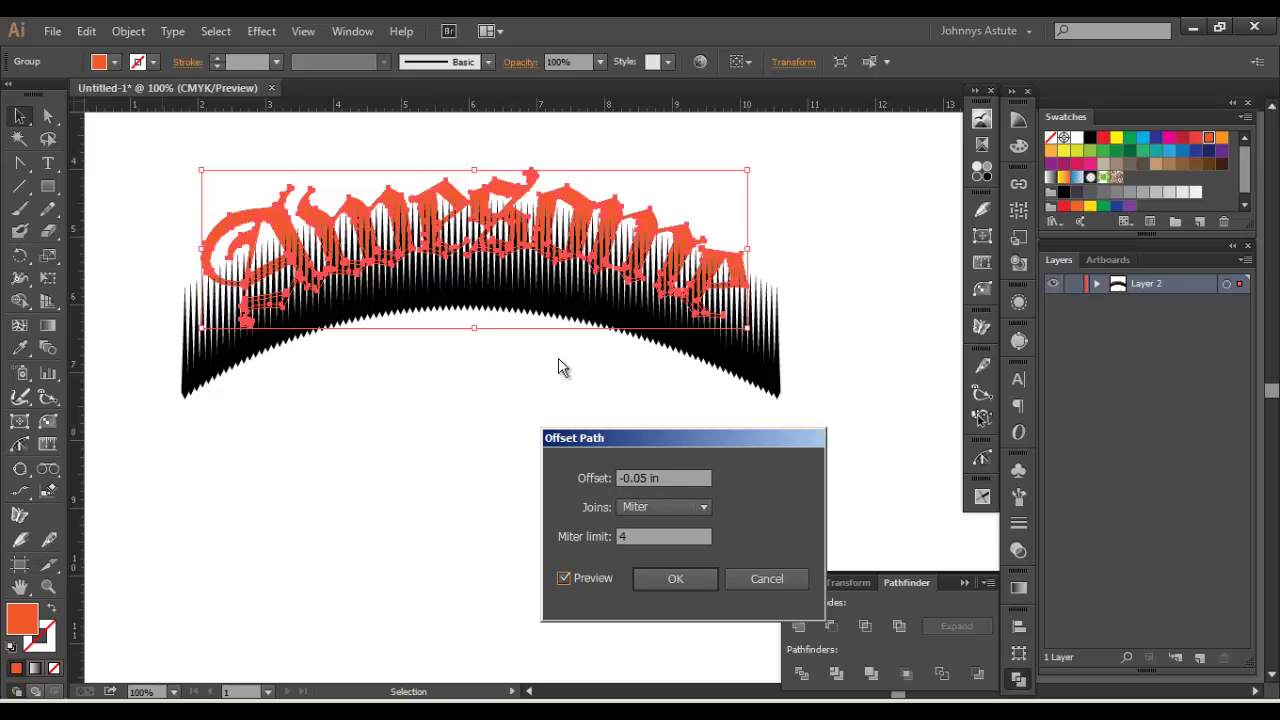
pyautogui.click(565, 578)
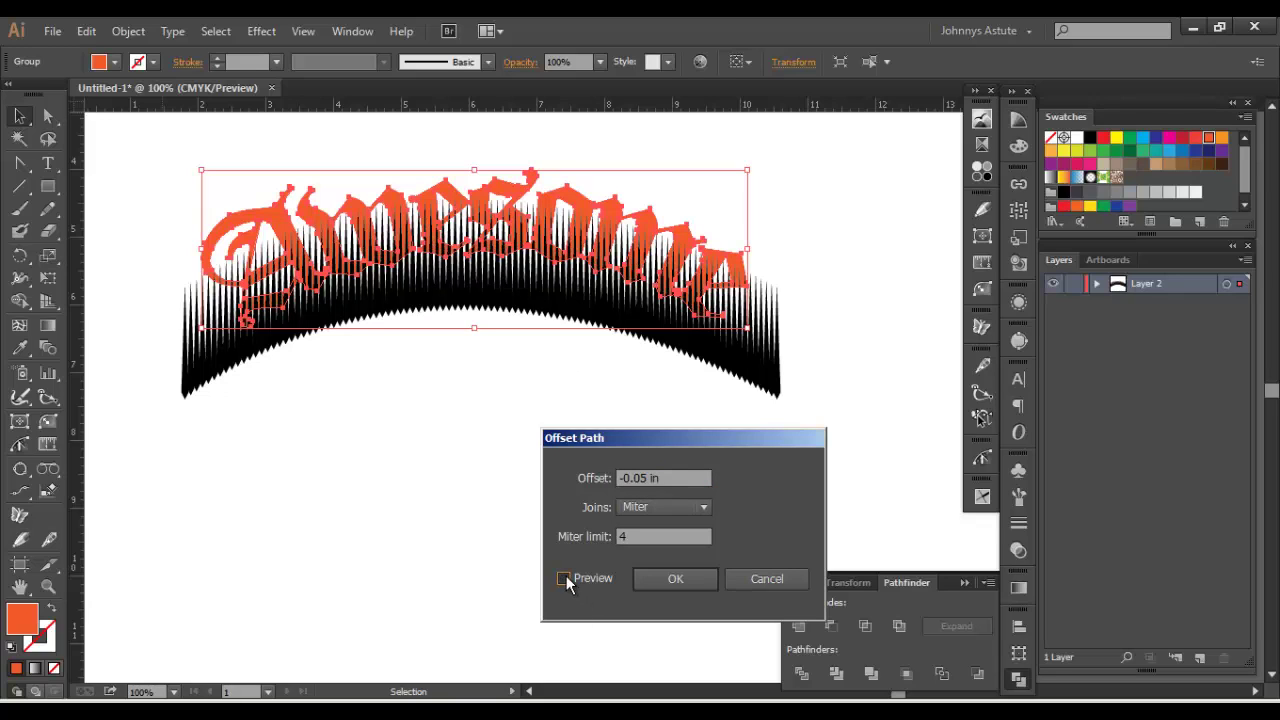
pyautogui.click(565, 578)
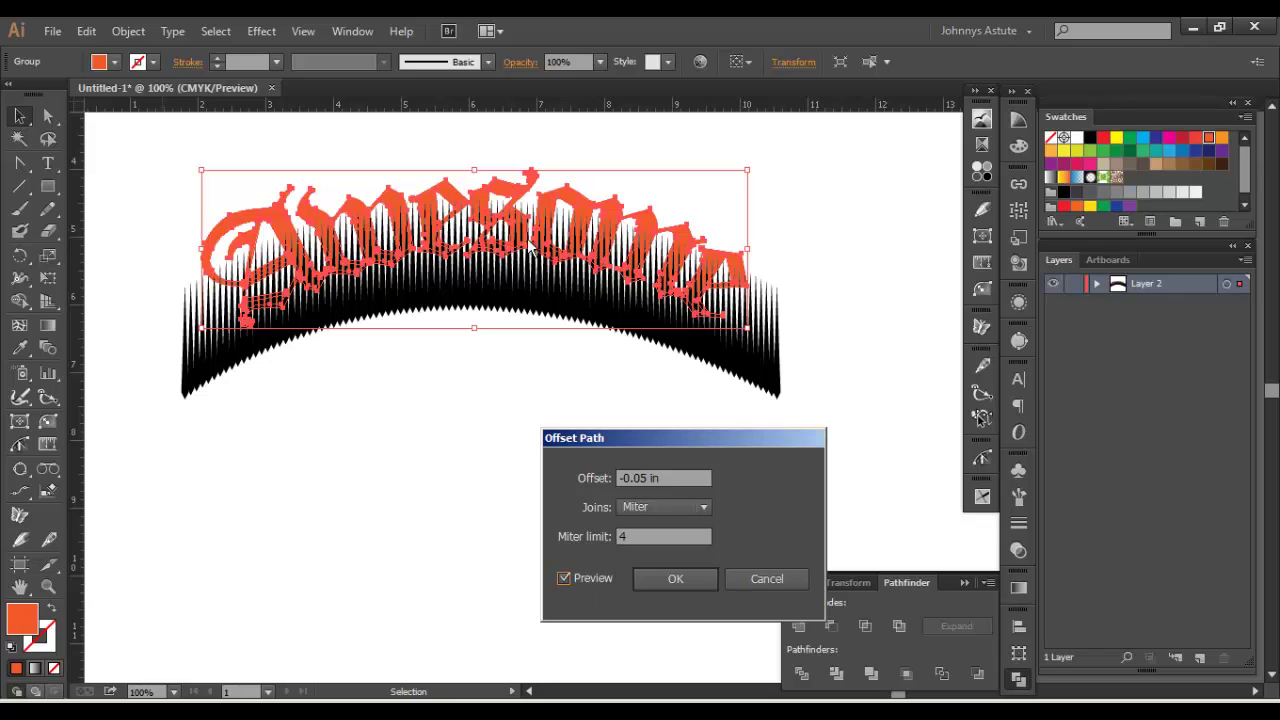
pyautogui.click(676, 580)
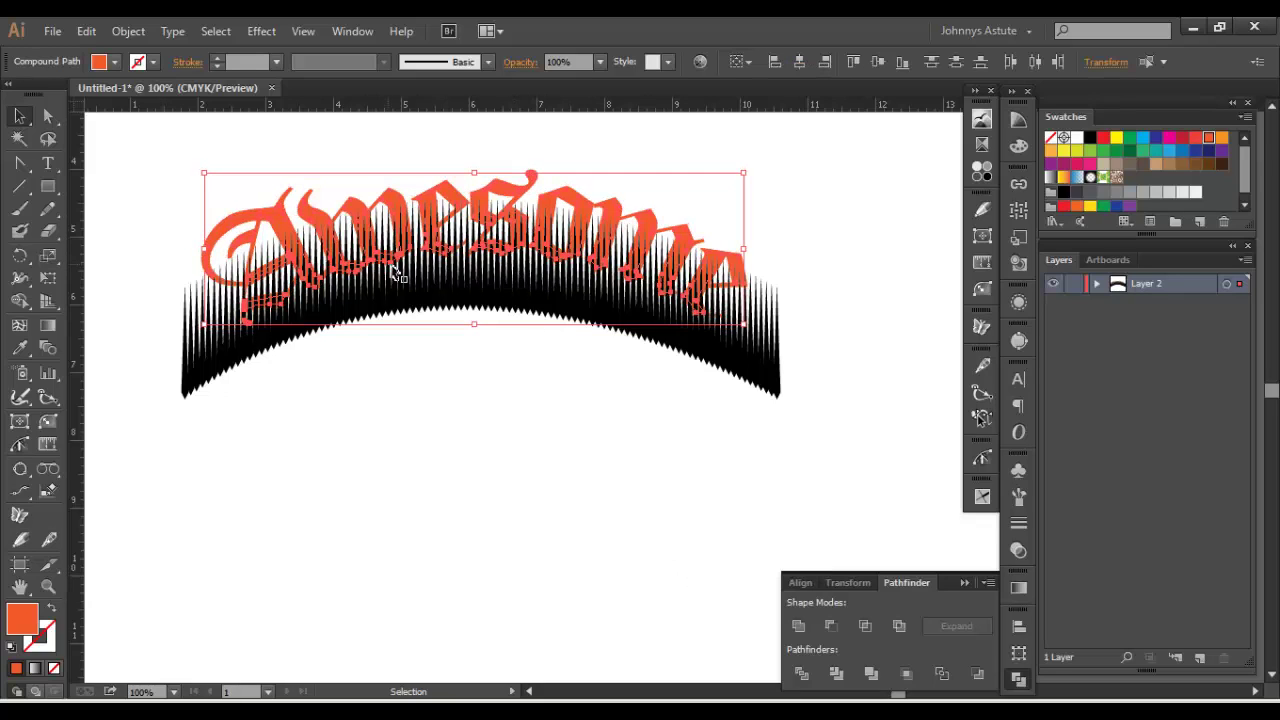
# Step: Cut the inset lettering copy to the clipboard and select the black streak blend
pyautogui.click(86, 31)
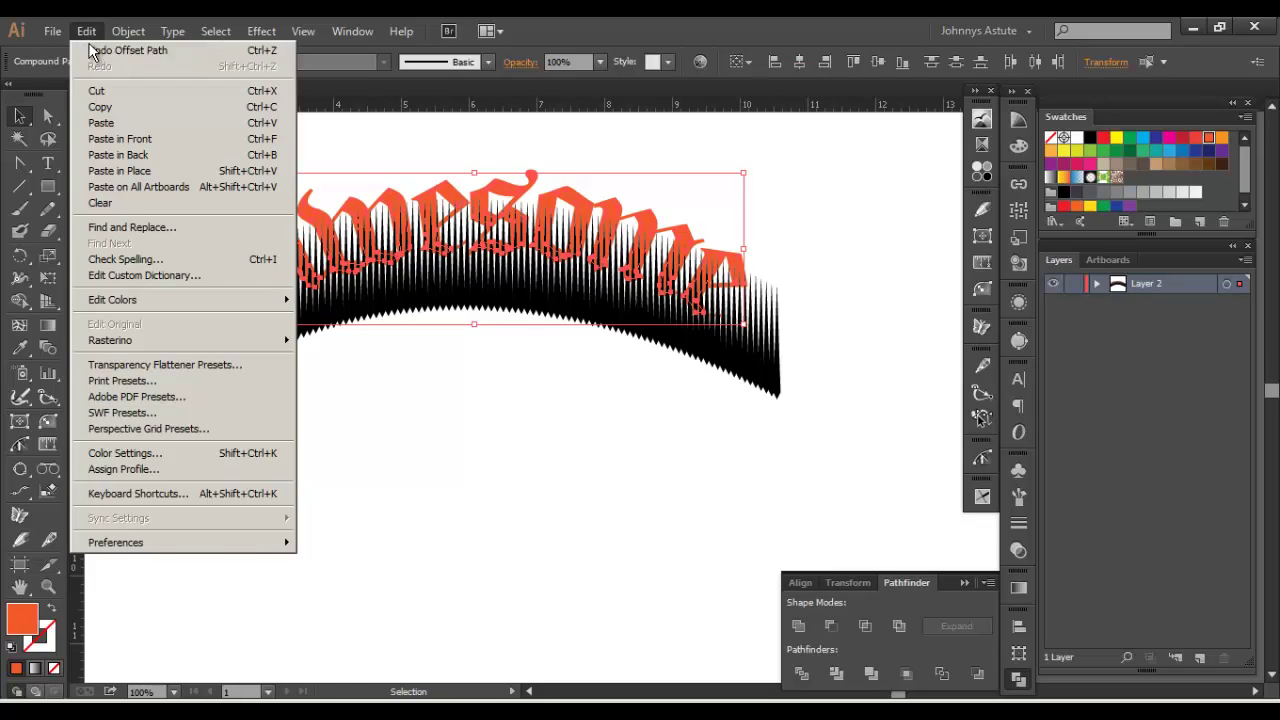
pyautogui.click(96, 91)
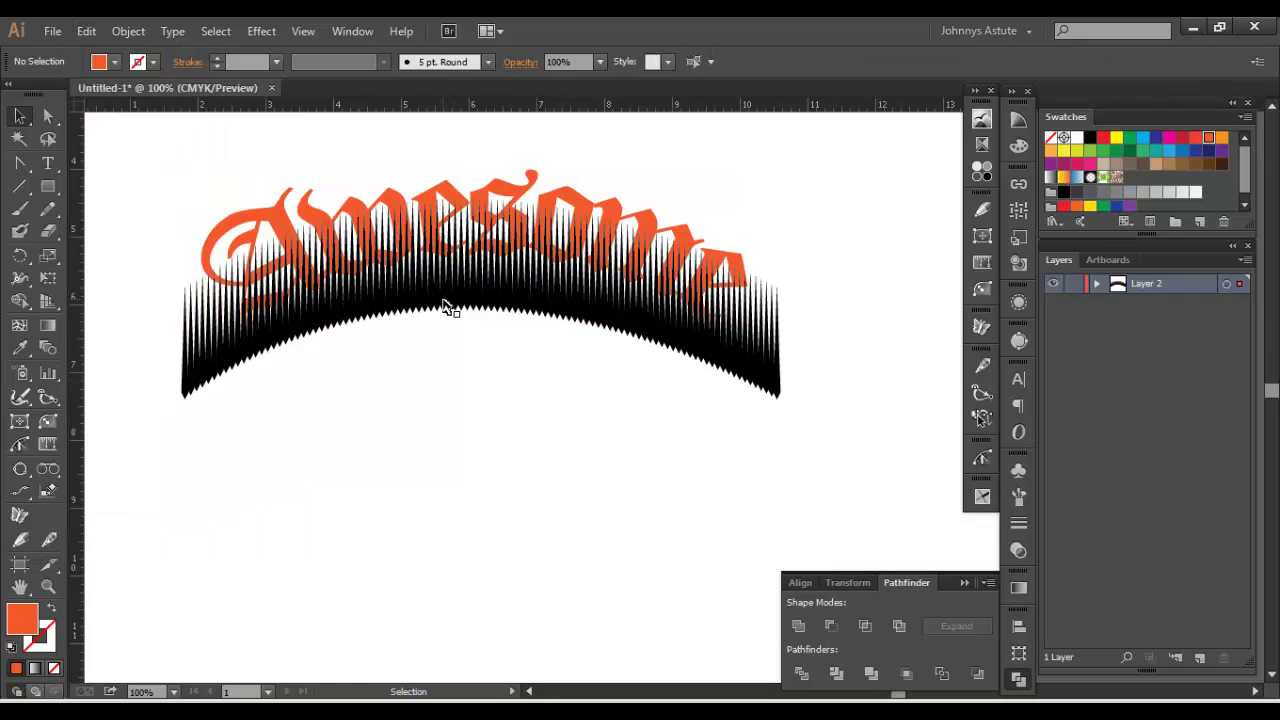
pyautogui.click(487, 305)
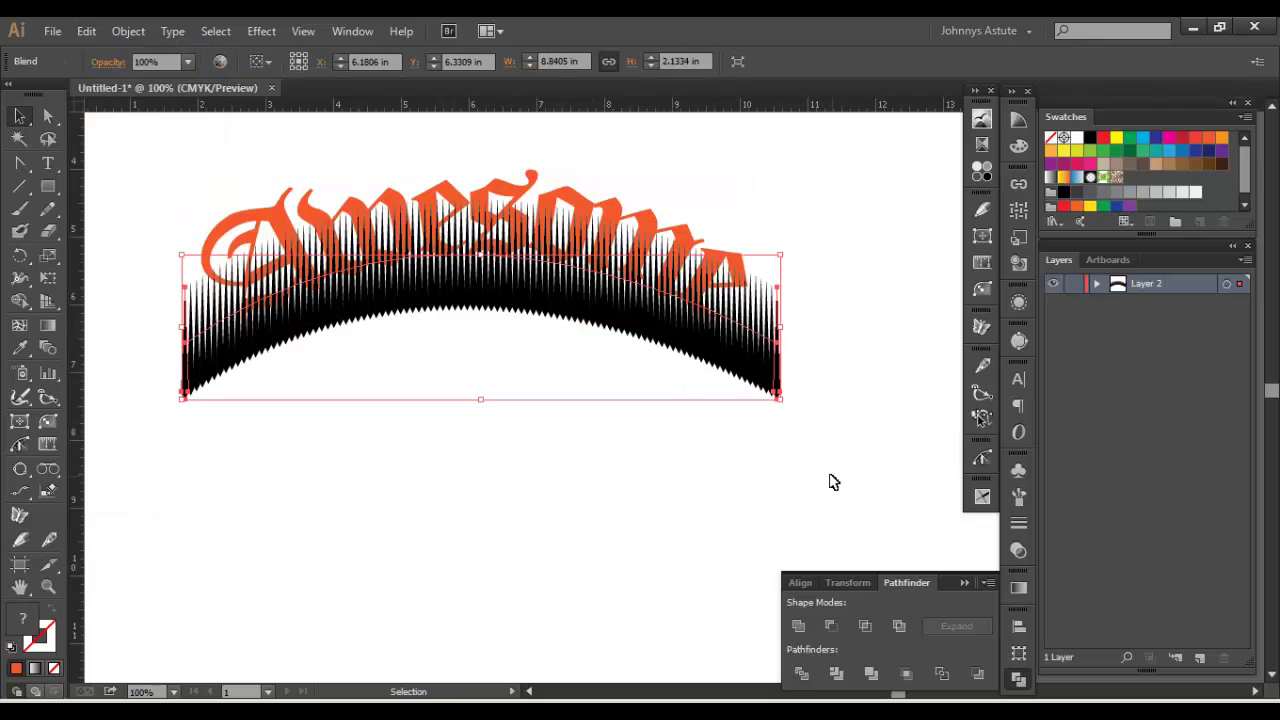
pyautogui.click(690, 480)
pyautogui.click(764, 348)
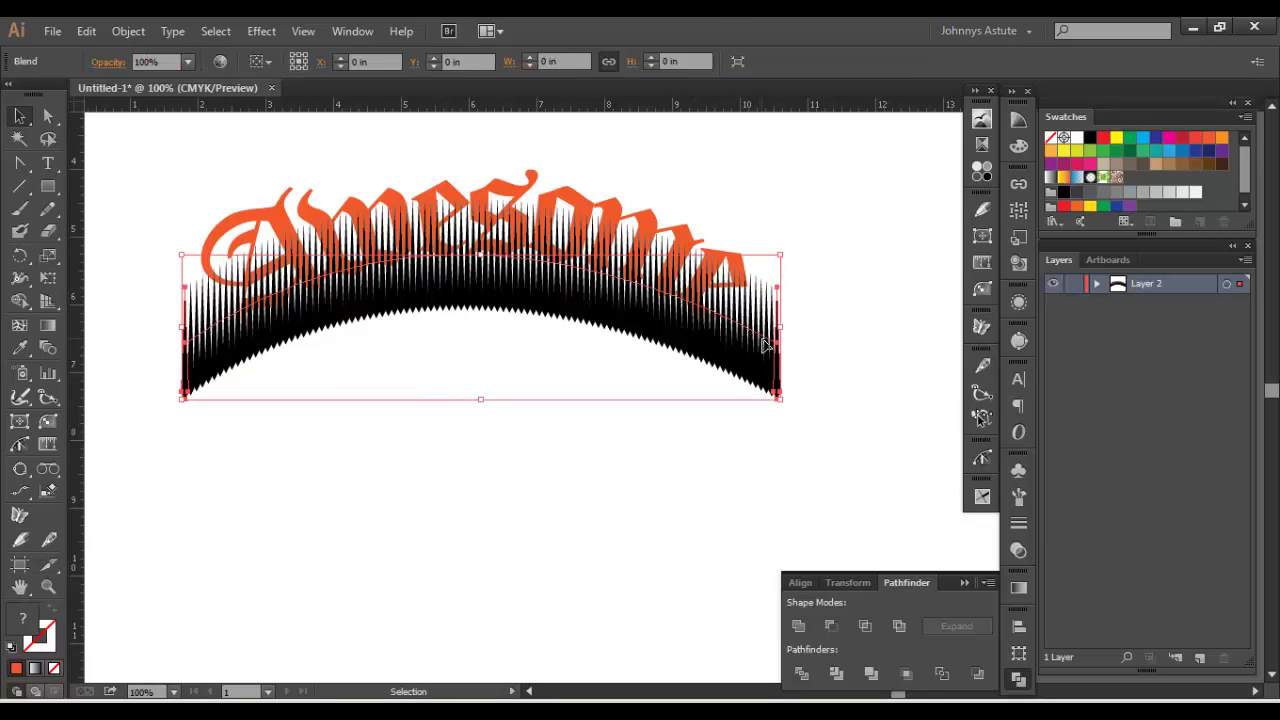
# Step: Show the Transparency panel for the black streak blend
pyautogui.click(1018, 553)
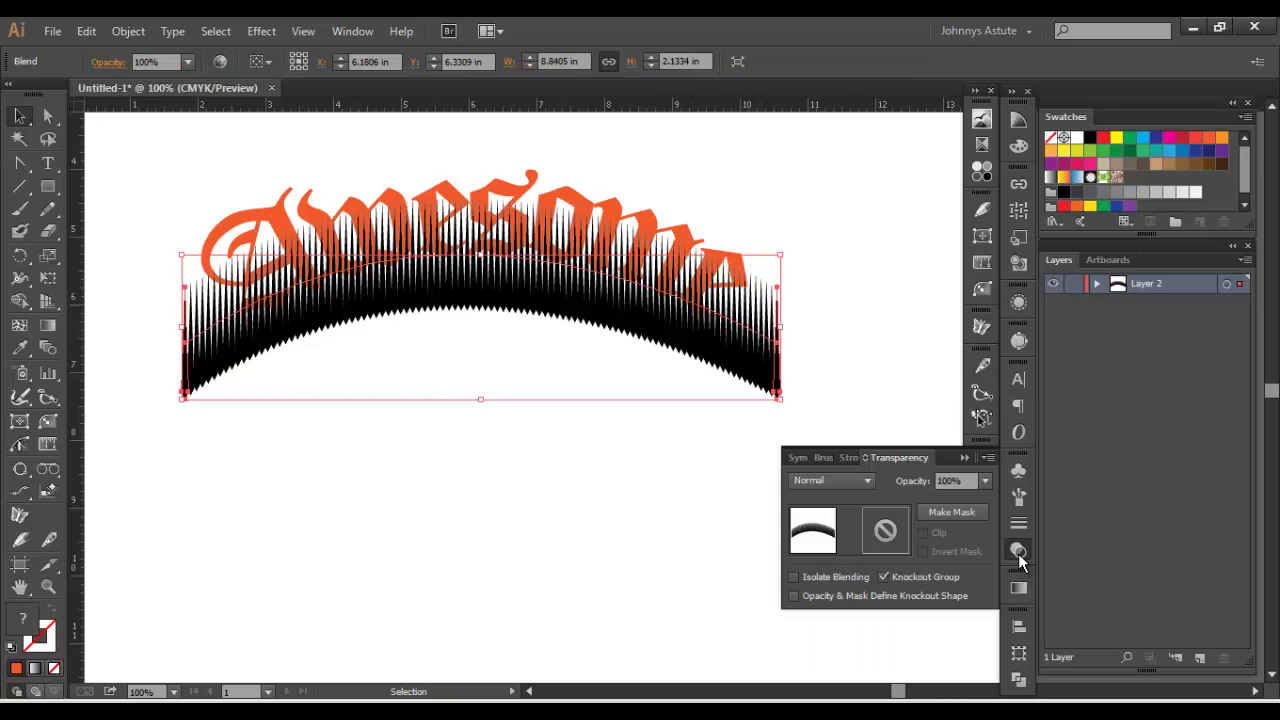
pyautogui.click(358, 34)
pyautogui.scroll(-1, 490, 635)
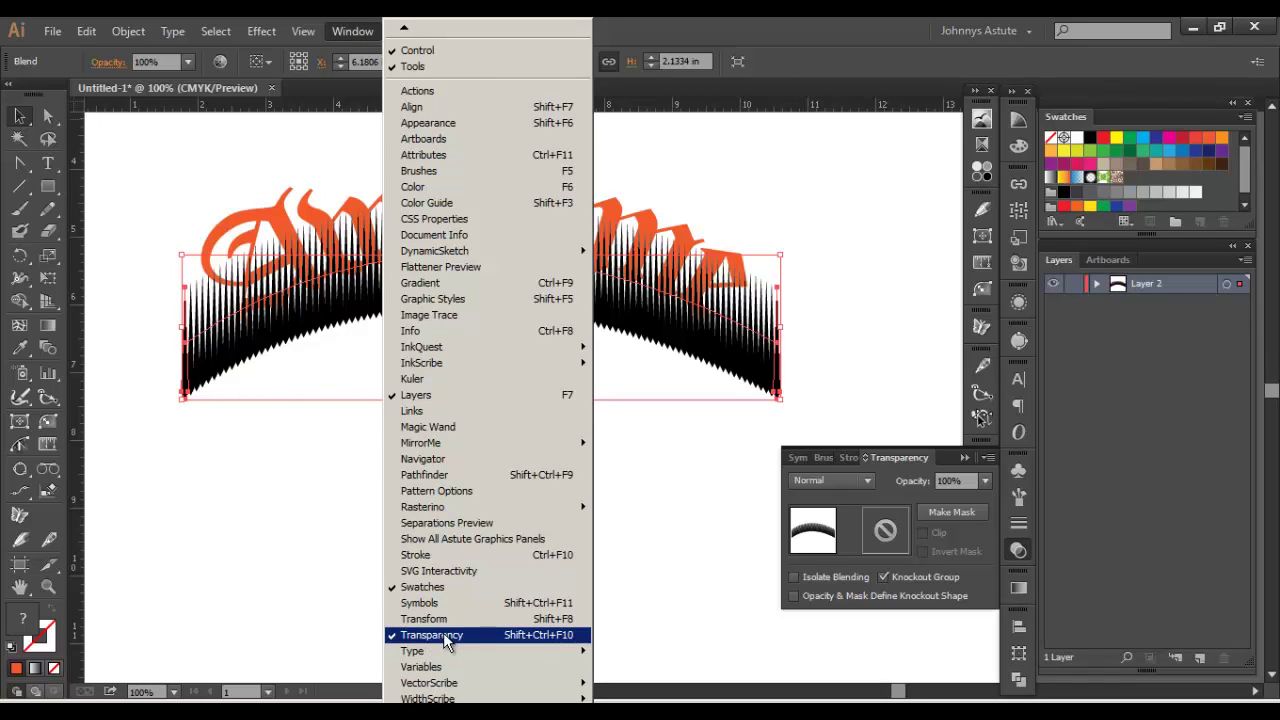
pyautogui.click(526, 606)
pyautogui.click(550, 280)
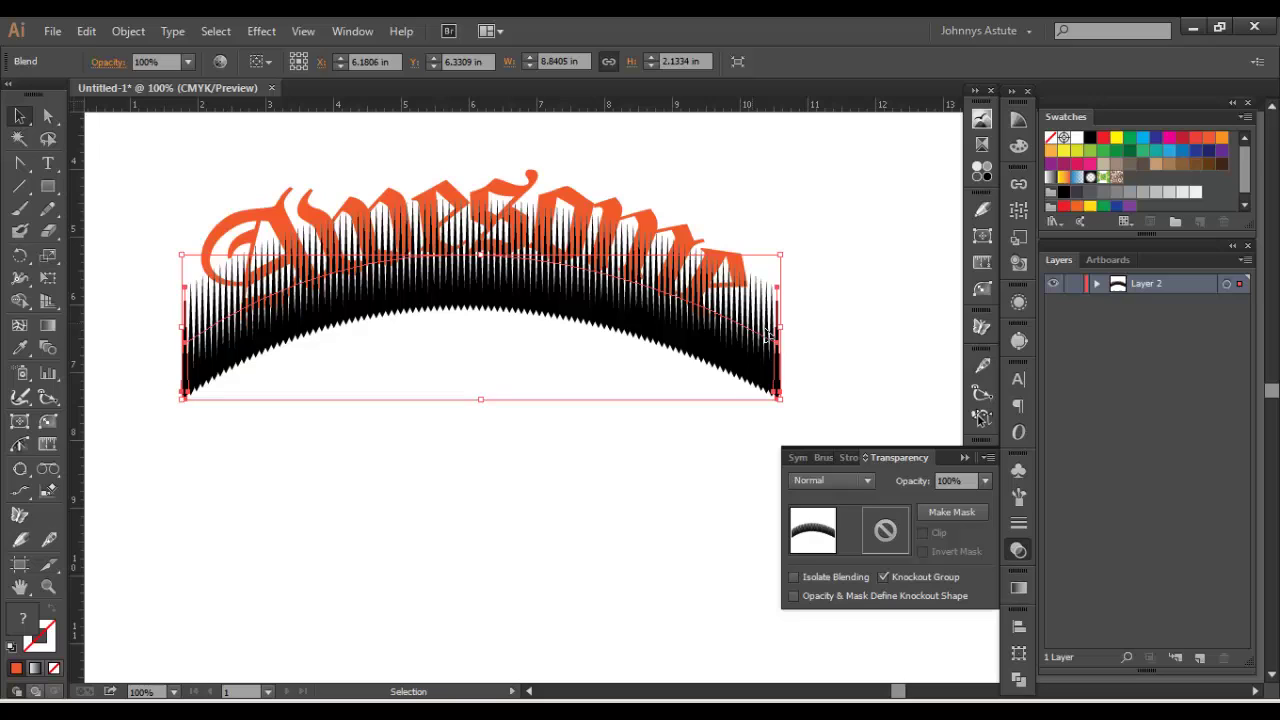
# Step: Make an opacity mask on the black spike blend and edit the mask thumbnail
pyautogui.click(948, 512)
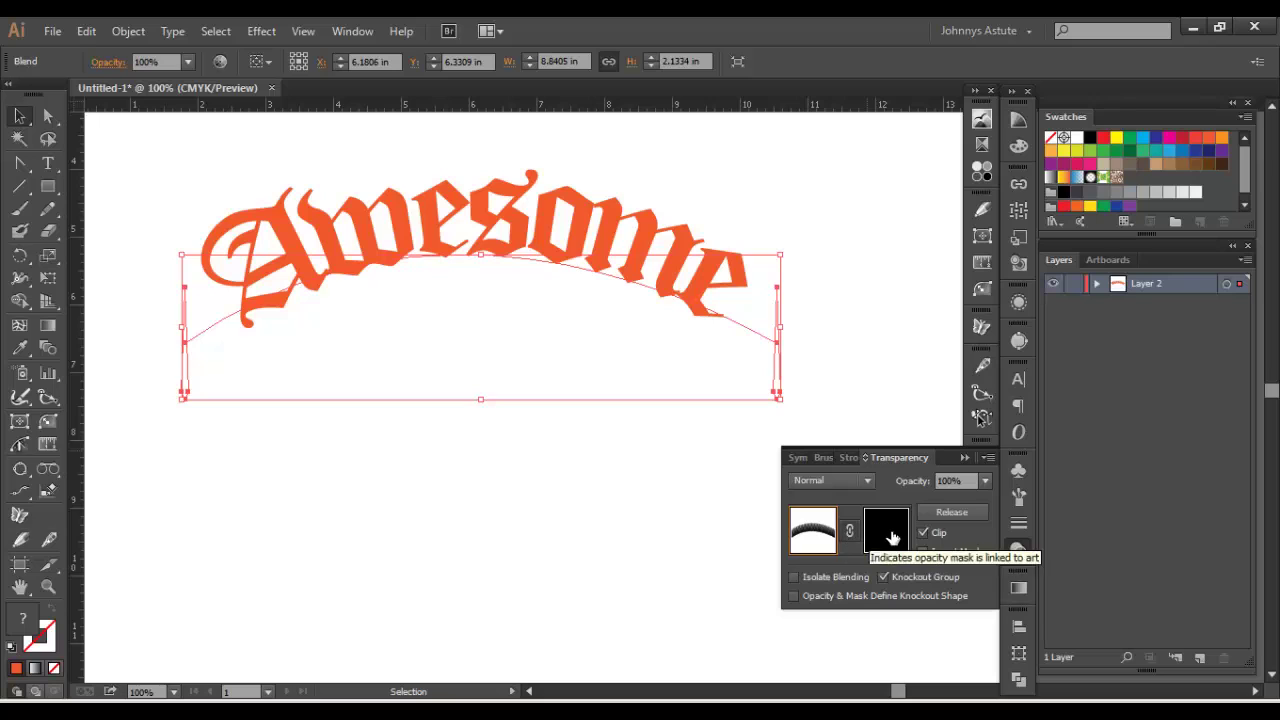
pyautogui.click(886, 531)
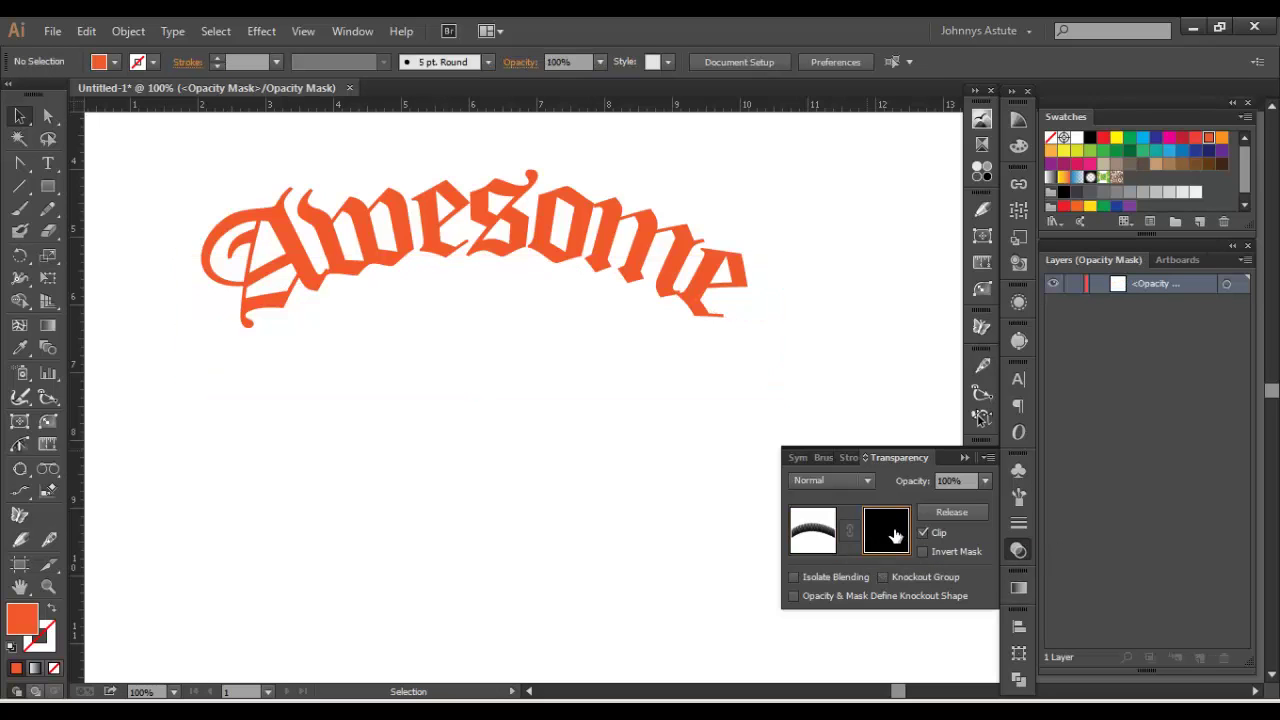
pyautogui.click(816, 533)
pyautogui.click(884, 532)
pyautogui.click(810, 535)
pyautogui.click(886, 531)
# Step: Paste the inset 'Awesome' copy in place into the opacity mask, fill it white, and exit the mask
pyautogui.click(86, 31)
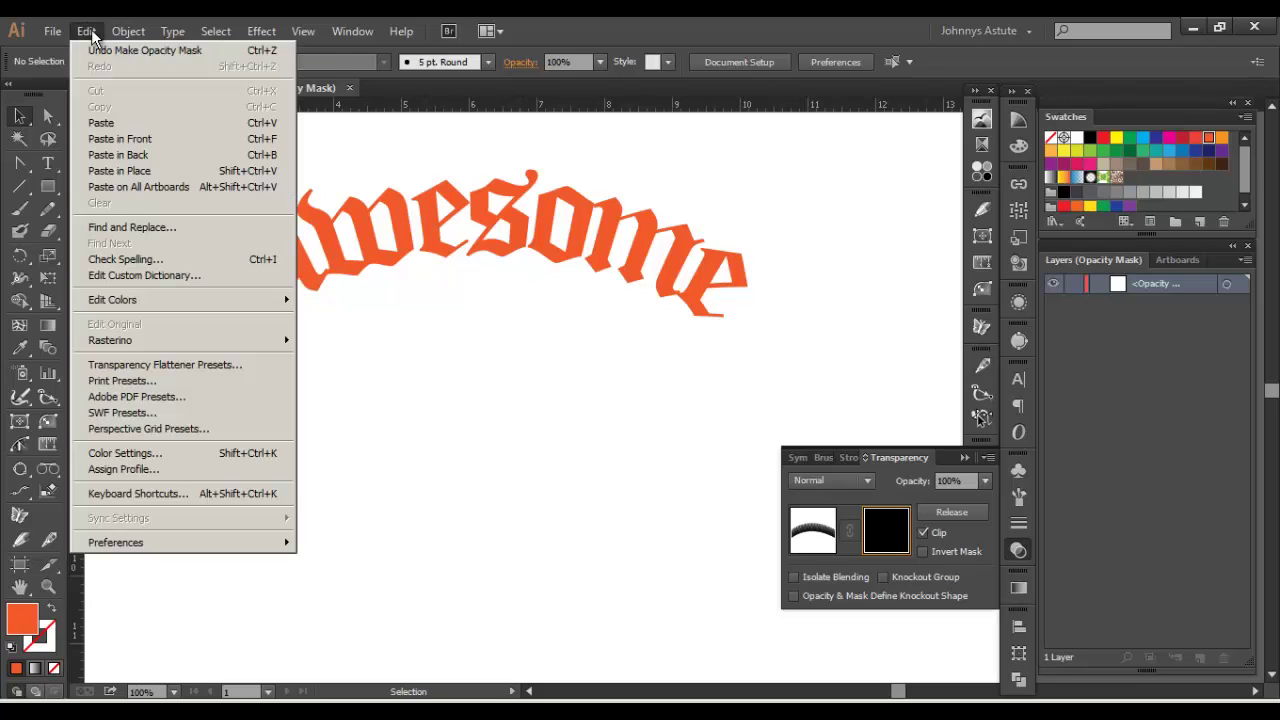
pyautogui.click(119, 171)
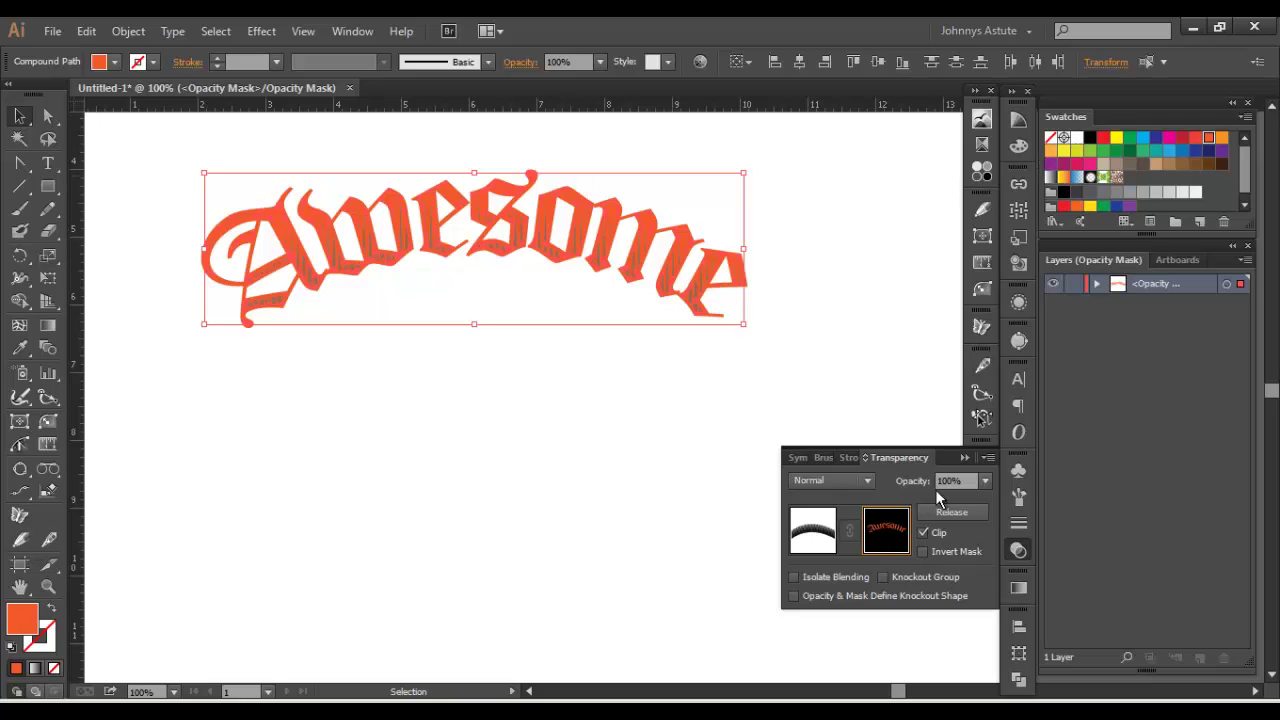
pyautogui.click(1075, 139)
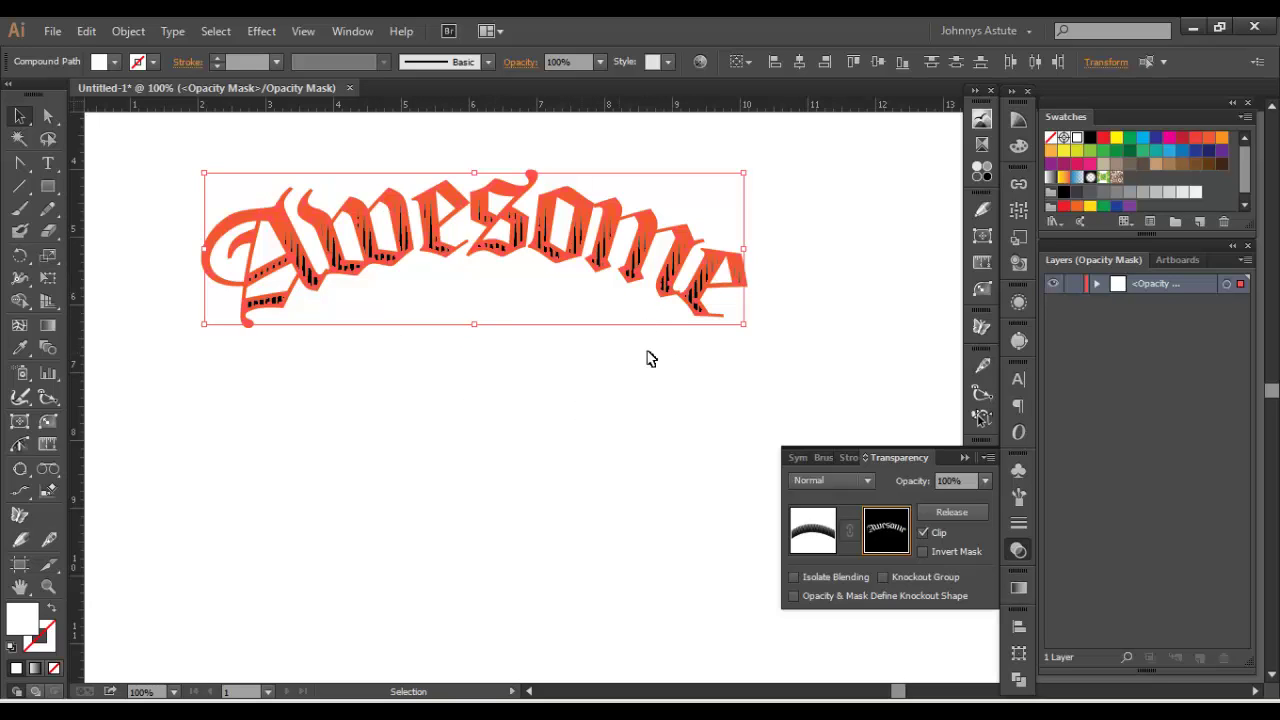
pyautogui.click(413, 398)
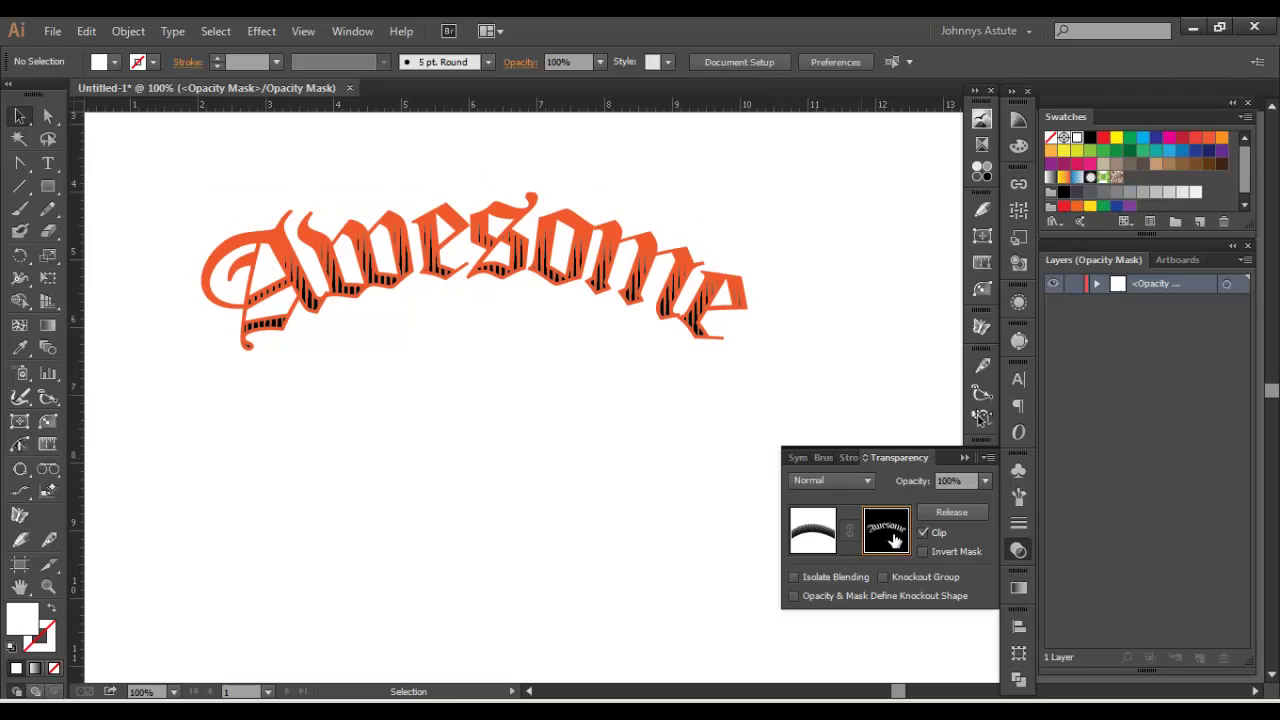
pyautogui.click(811, 537)
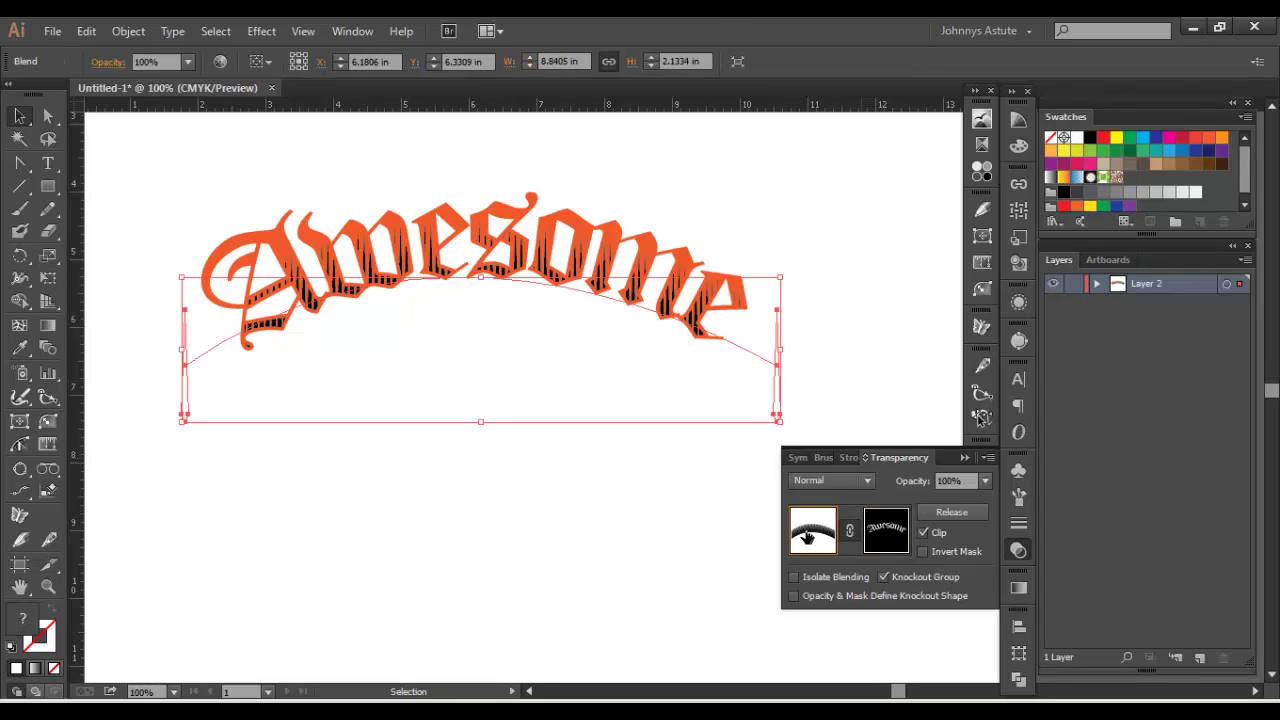
# Step: Select the blend's stripe paths with the Magic Wand and fill them yellow
pyautogui.click(500, 466)
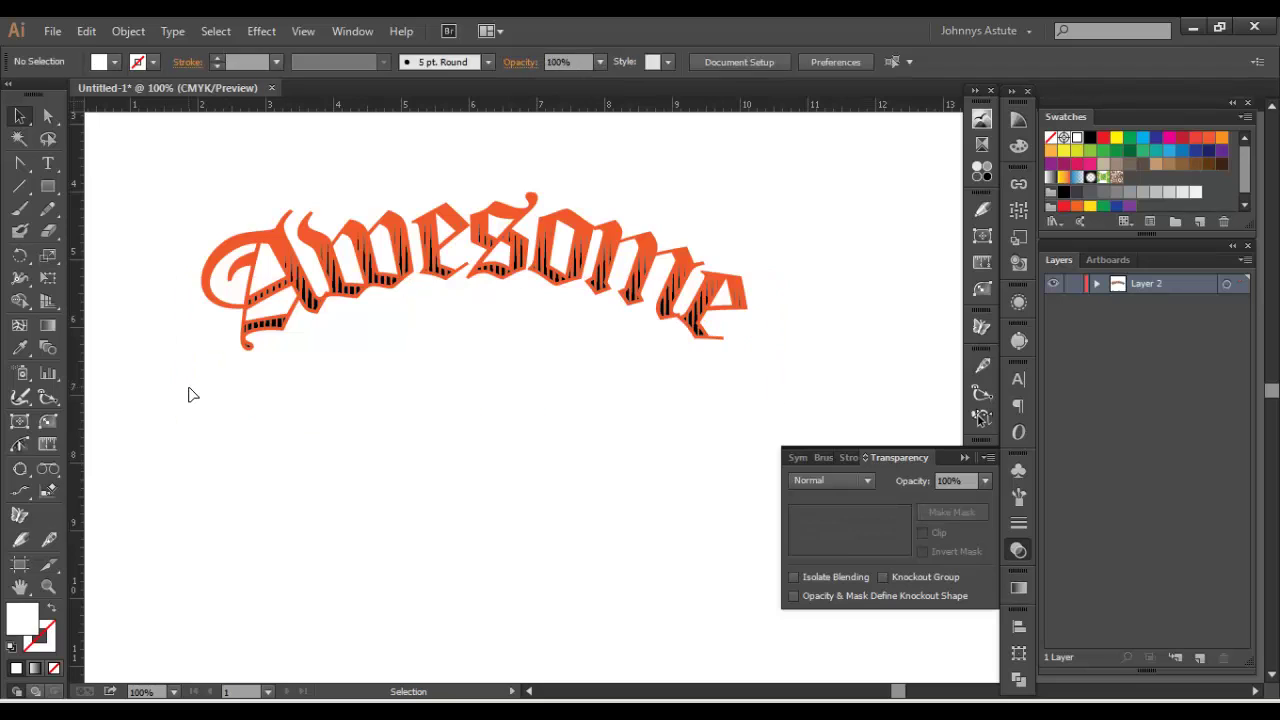
pyautogui.click(185, 399)
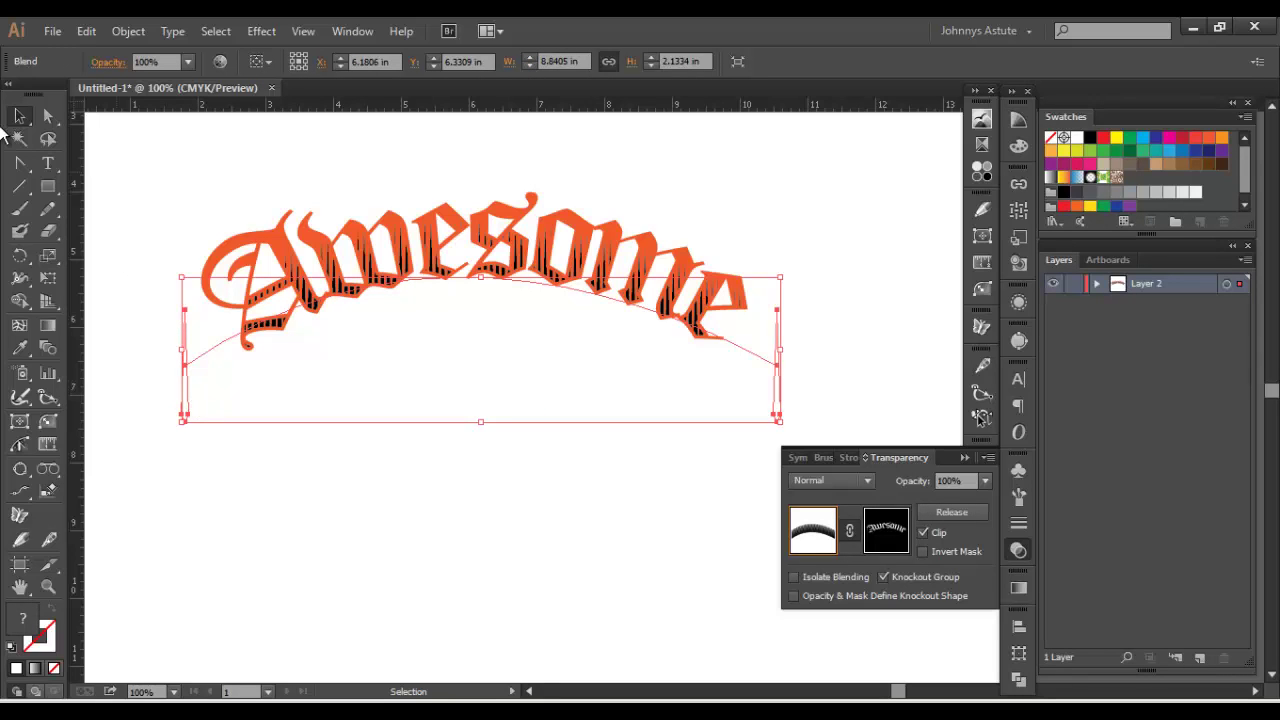
pyautogui.click(19, 139)
pyautogui.click(184, 392)
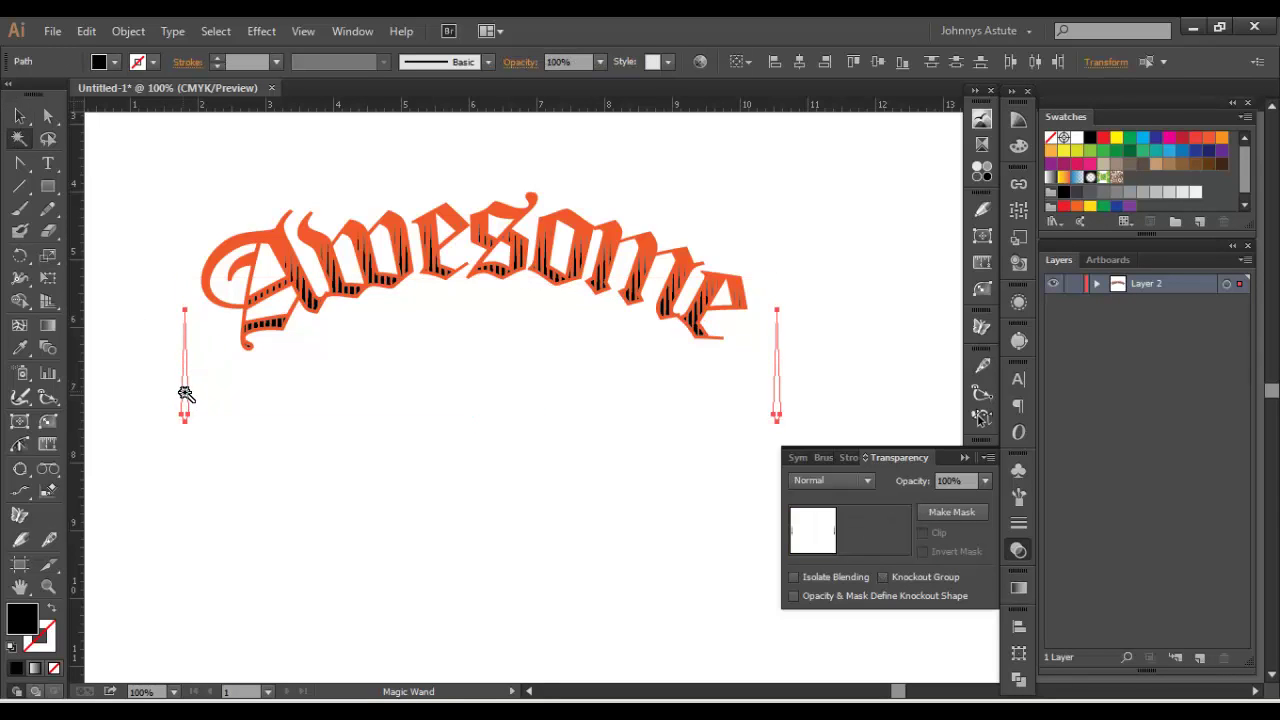
pyautogui.click(1116, 137)
pyautogui.click(40, 117)
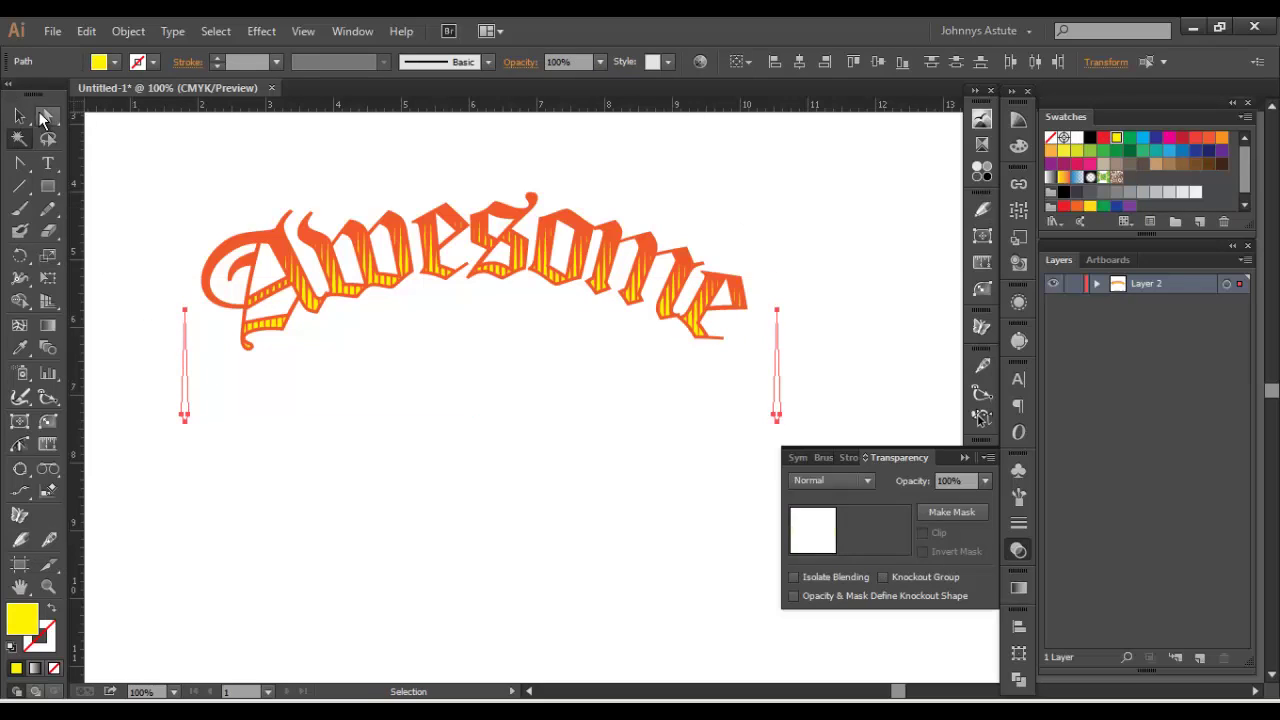
# Step: Collapse the Transparency panel, pan the view and reselect the Awesome artwork
pyautogui.click(251, 177)
pyautogui.moveTo(251, 177); pyautogui.dragTo(400, 229)
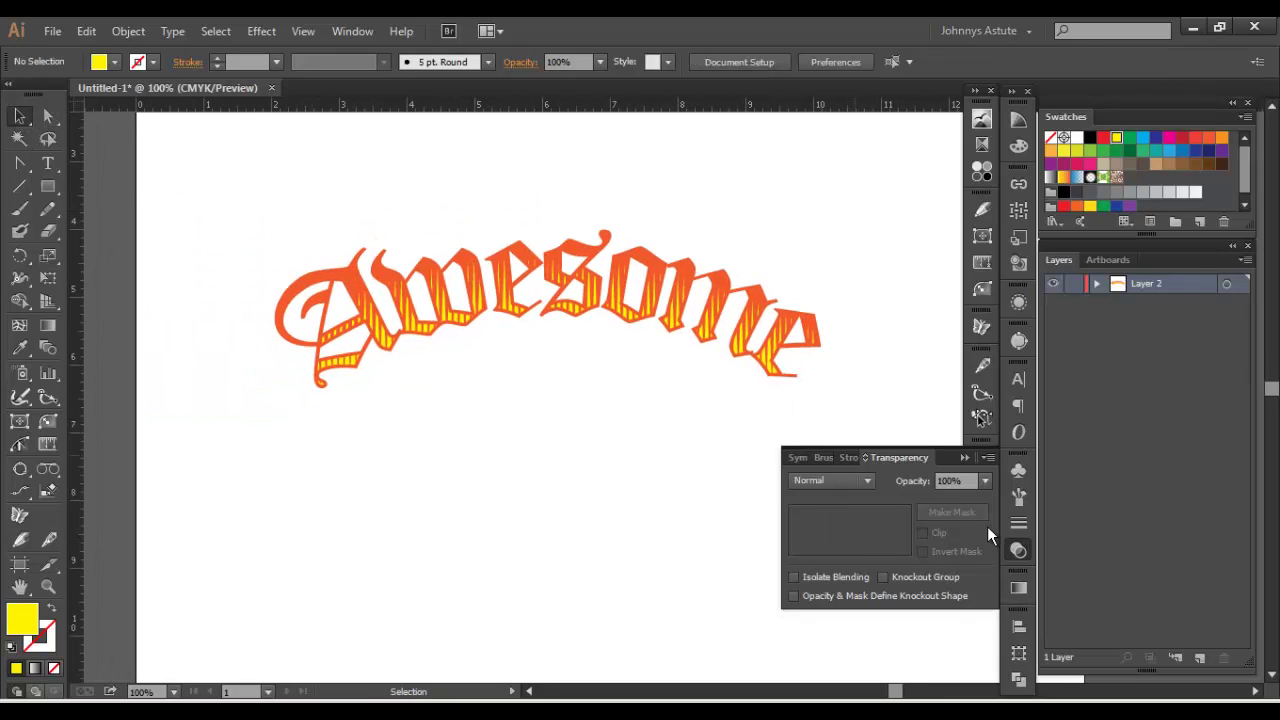
pyautogui.click(1018, 550)
pyautogui.moveTo(532, 270); pyautogui.dragTo(503, 357)
pyautogui.click(509, 356)
pyautogui.moveTo(671, 392); pyautogui.dragTo(630, 410)
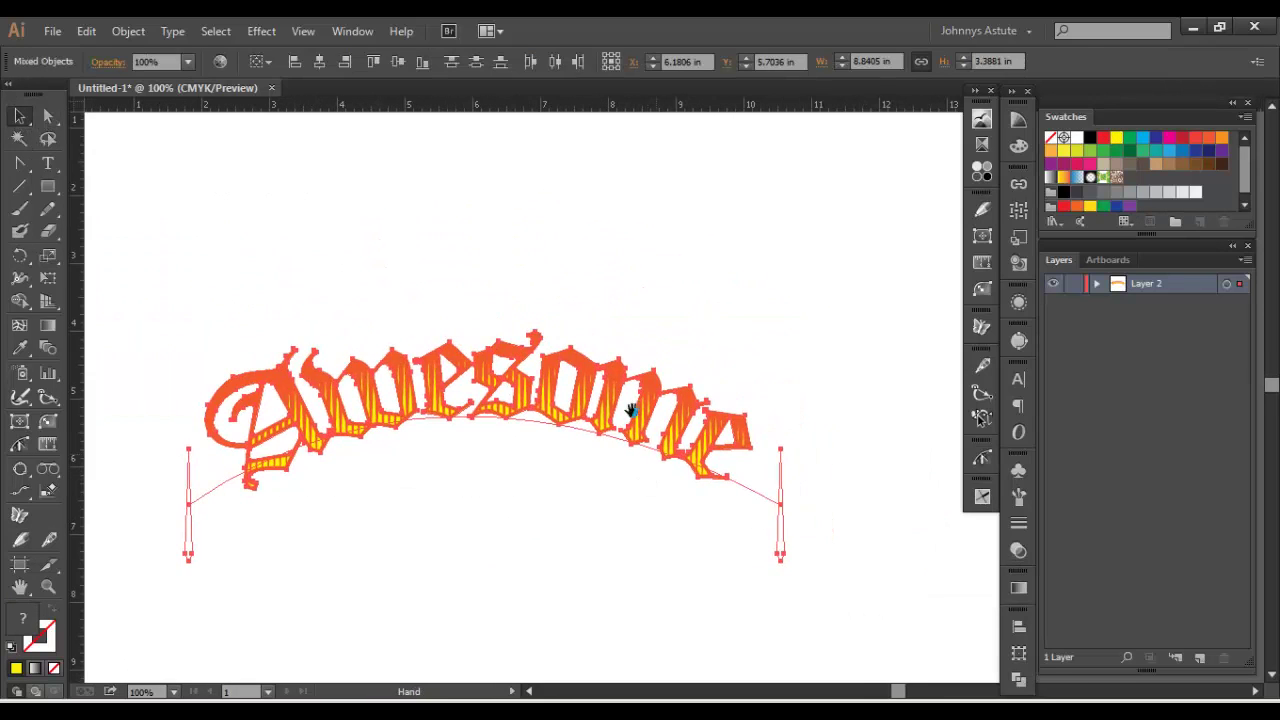
pyautogui.press('space')
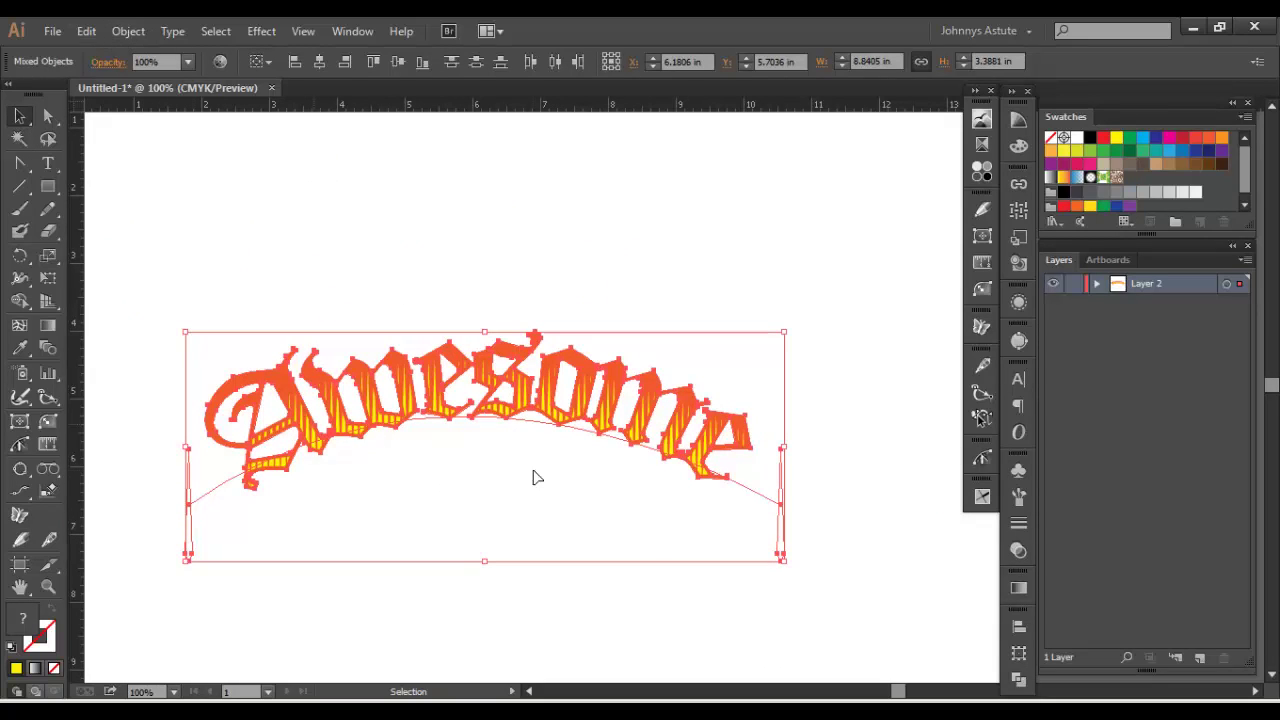
# Step: Flatten the artwork's transparency with the High Resolution preset and Preserve Alpha Transparency
pyautogui.click(86, 31)
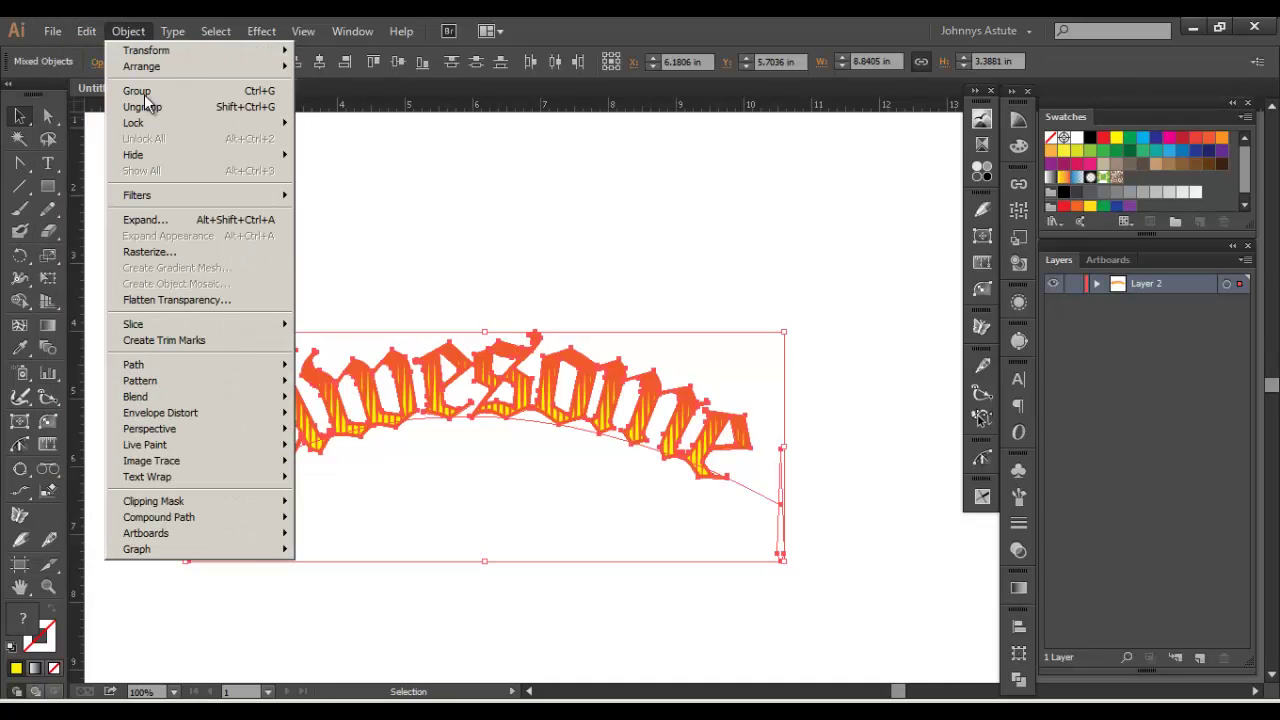
pyautogui.click(200, 300)
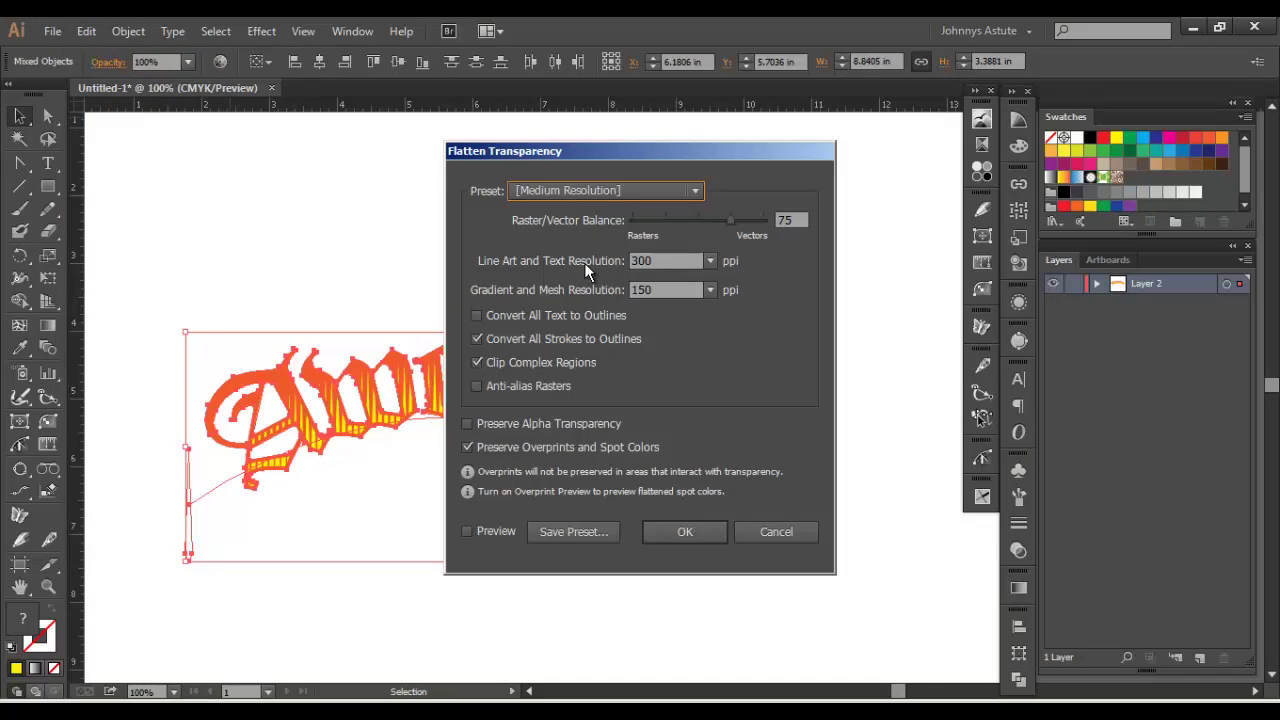
pyautogui.click(596, 190)
pyautogui.click(585, 236)
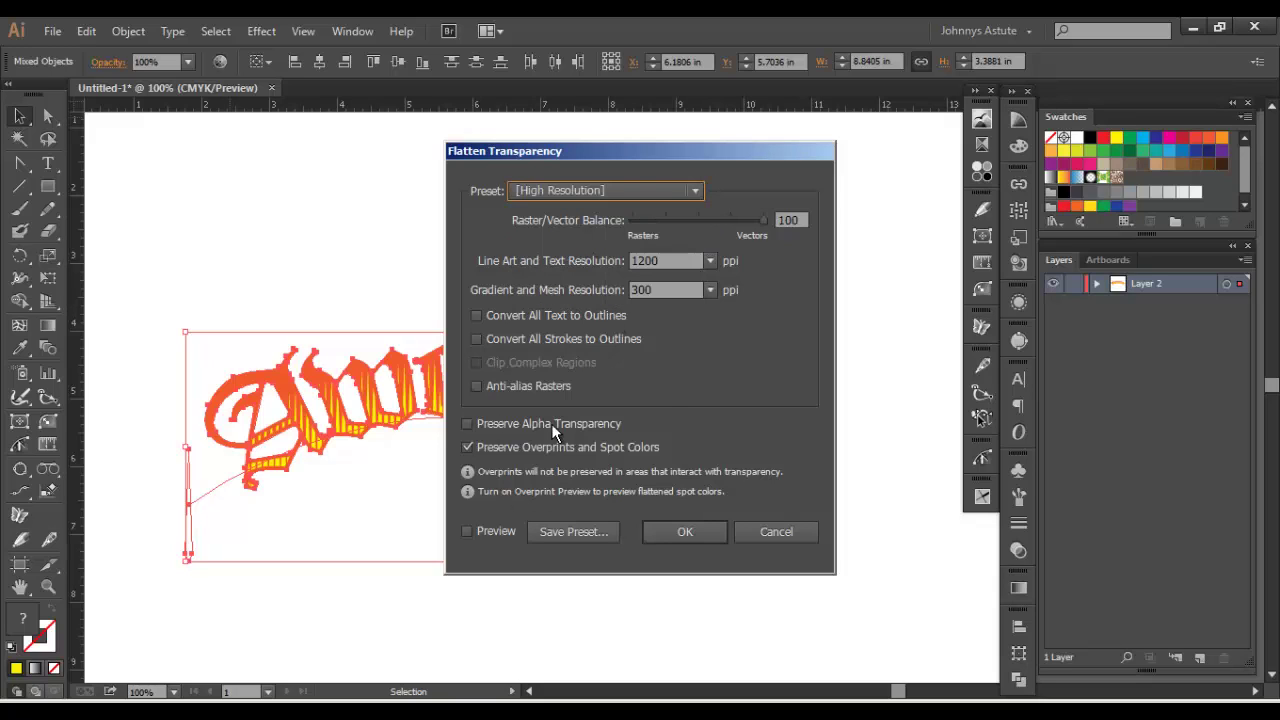
pyautogui.click(500, 424)
pyautogui.click(490, 449)
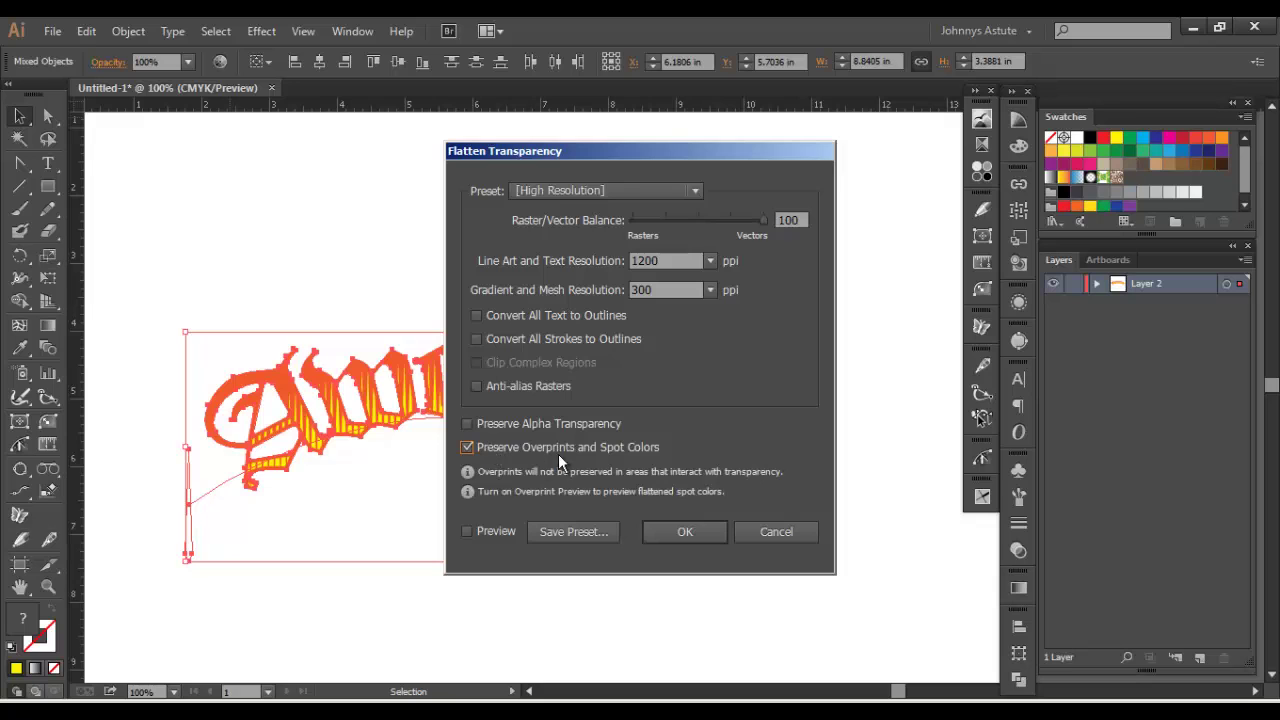
pyautogui.click(531, 419)
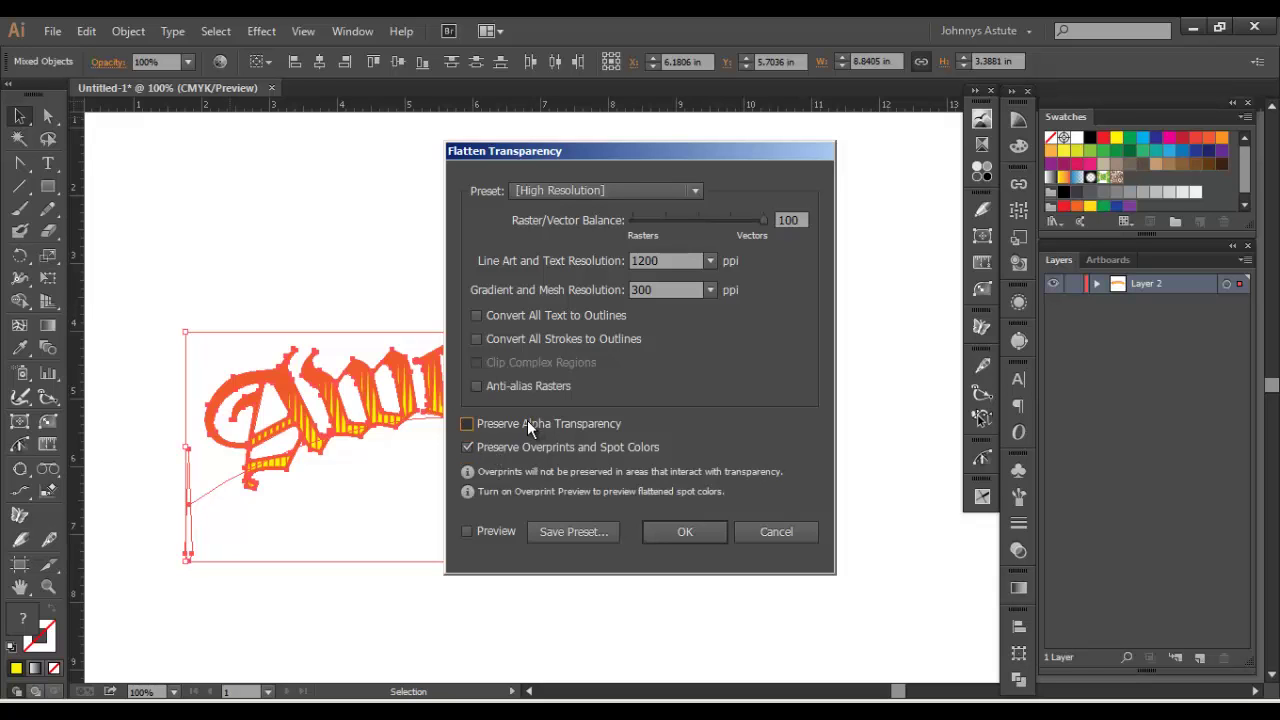
pyautogui.click(683, 533)
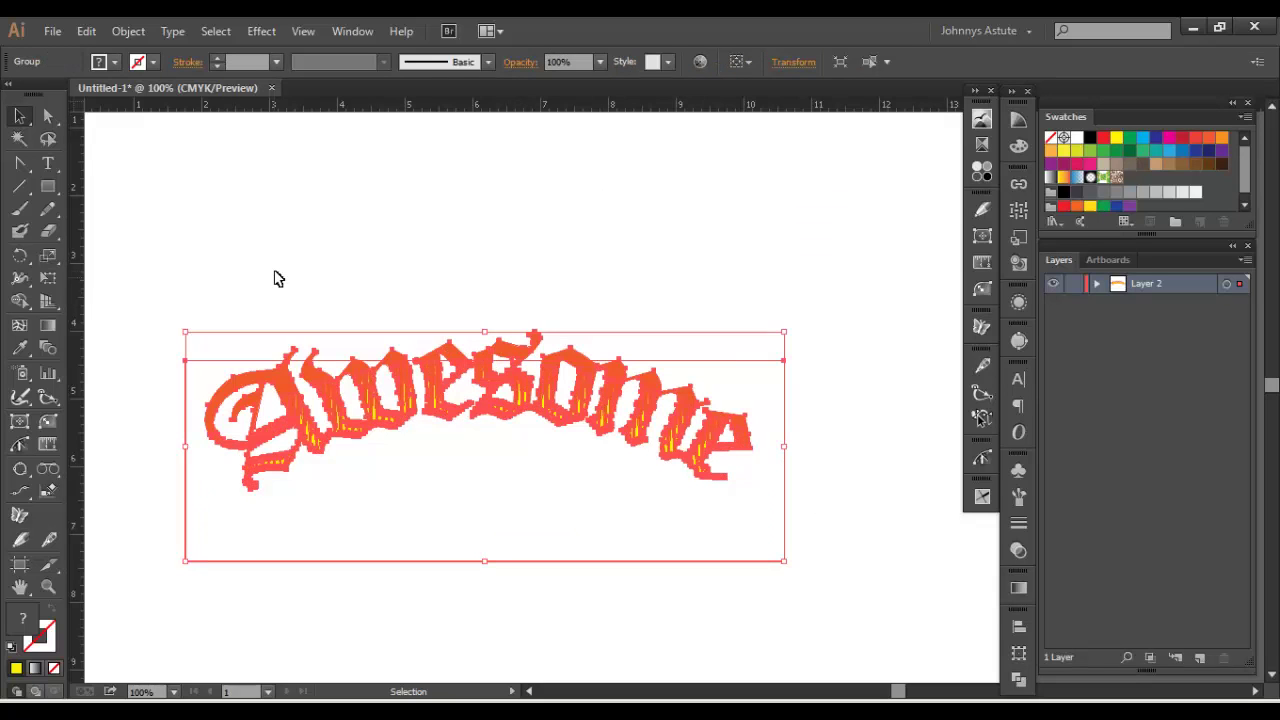
# Step: Compare before and after flattening, then merge the flattened pieces with Pathfinder Merge
pyautogui.hotkey('ctrl', 'z')
pyautogui.hotkey('ctrl', 'shift', 'z')
pyautogui.moveTo(730, 615); pyautogui.dragTo(757, 572)
pyautogui.click(1018, 680)
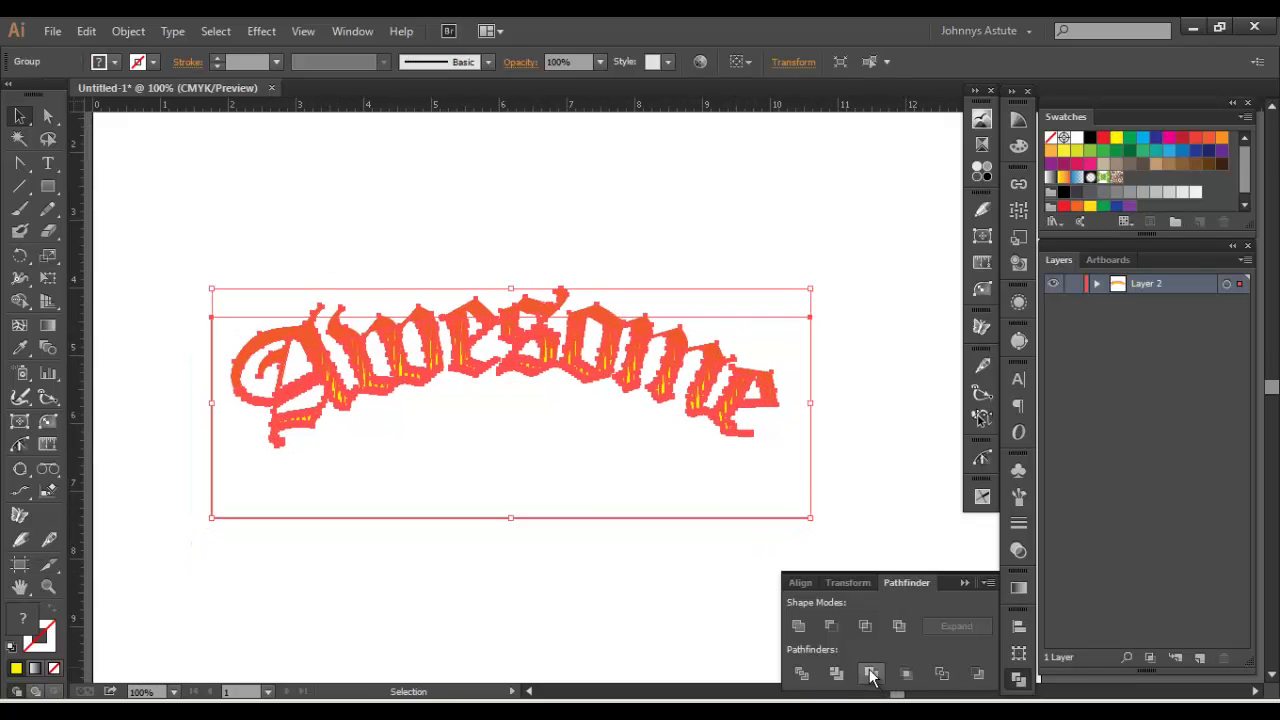
pyautogui.click(870, 674)
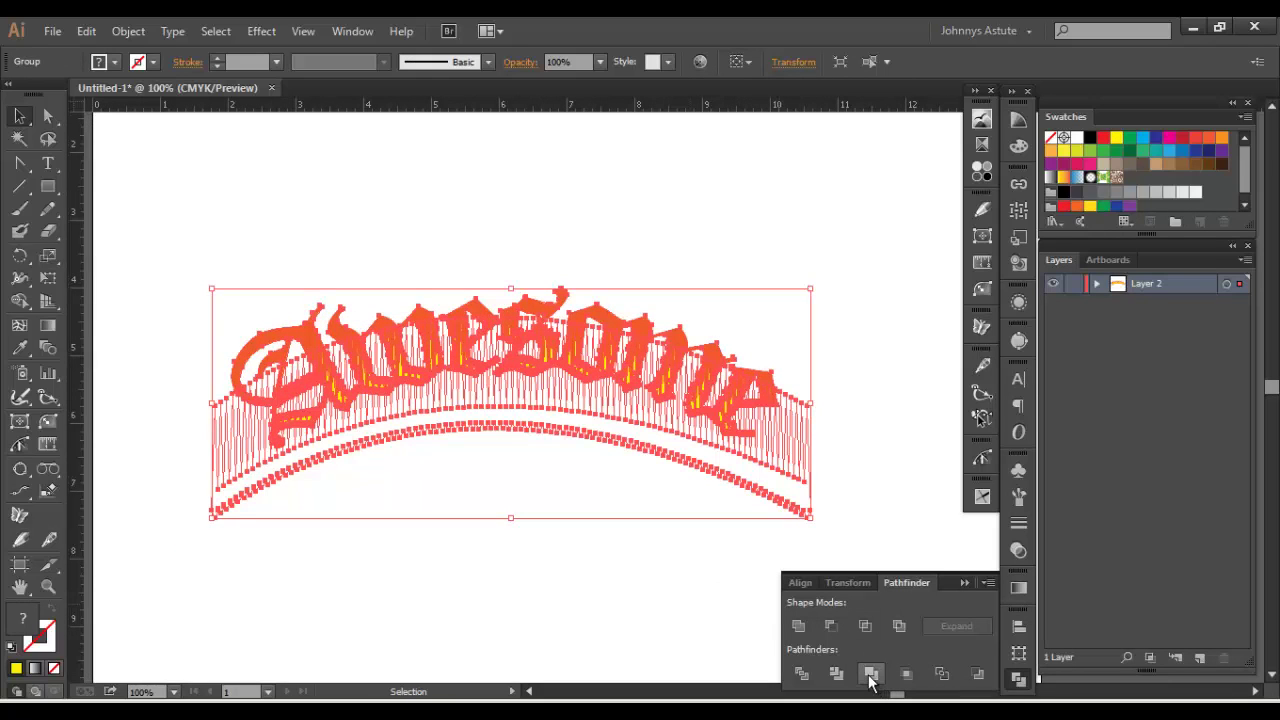
# Step: Show the transparency grid, step back, and reselect the artwork and its yellow end path
pyautogui.hotkey('ctrl', 'shift', 'd')
pyautogui.hotkey('ctrl', 'shift', 'b')
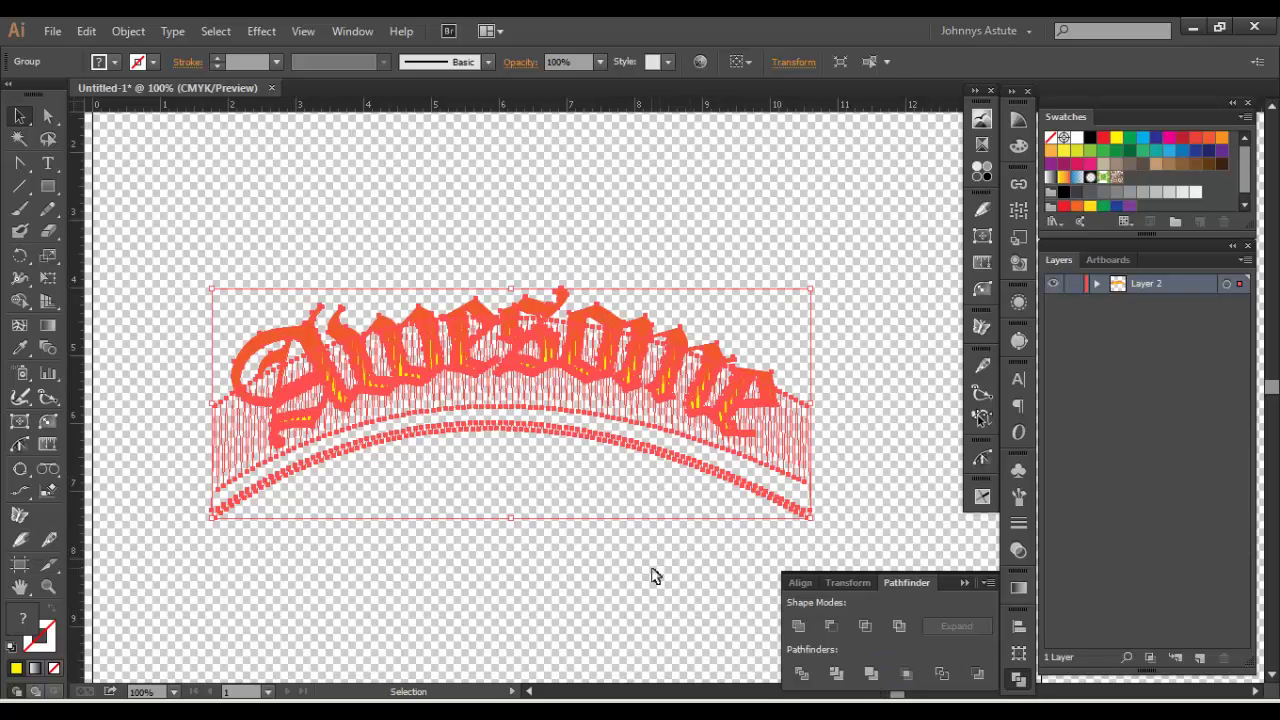
pyautogui.click(655, 575)
pyautogui.moveTo(352, 282); pyautogui.dragTo(728, 500)
pyautogui.click(716, 481)
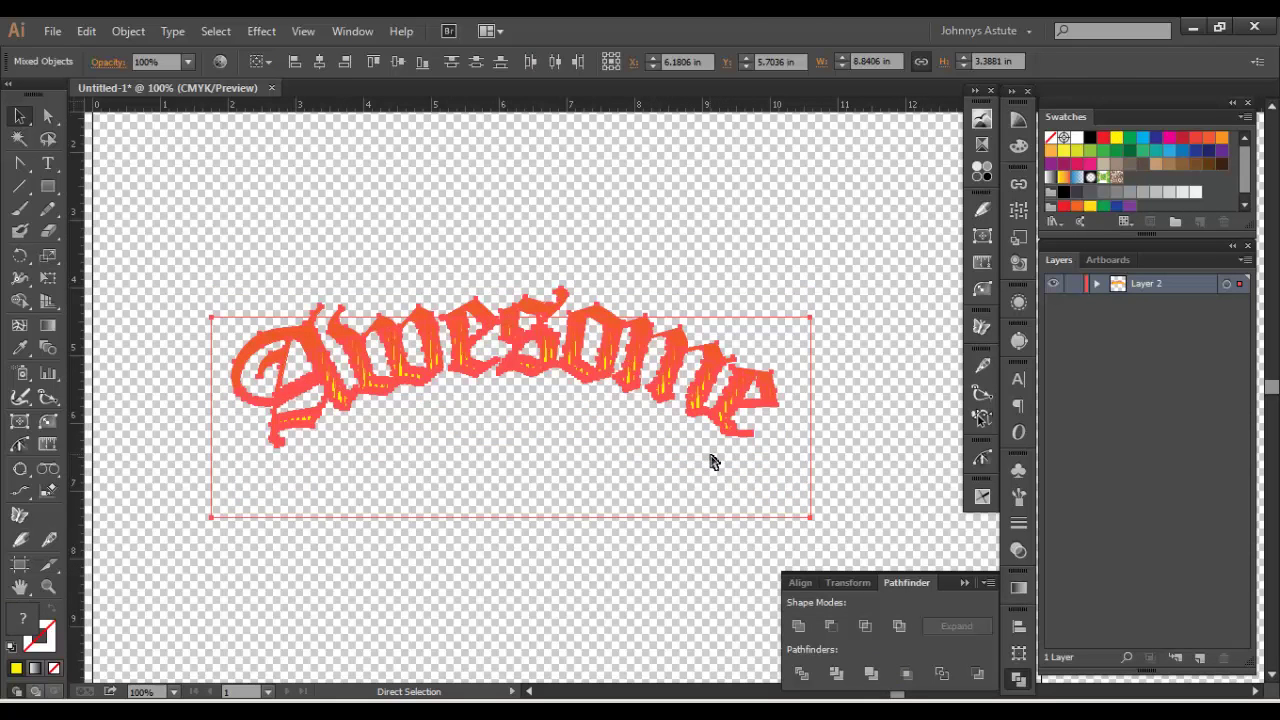
pyautogui.click(543, 385)
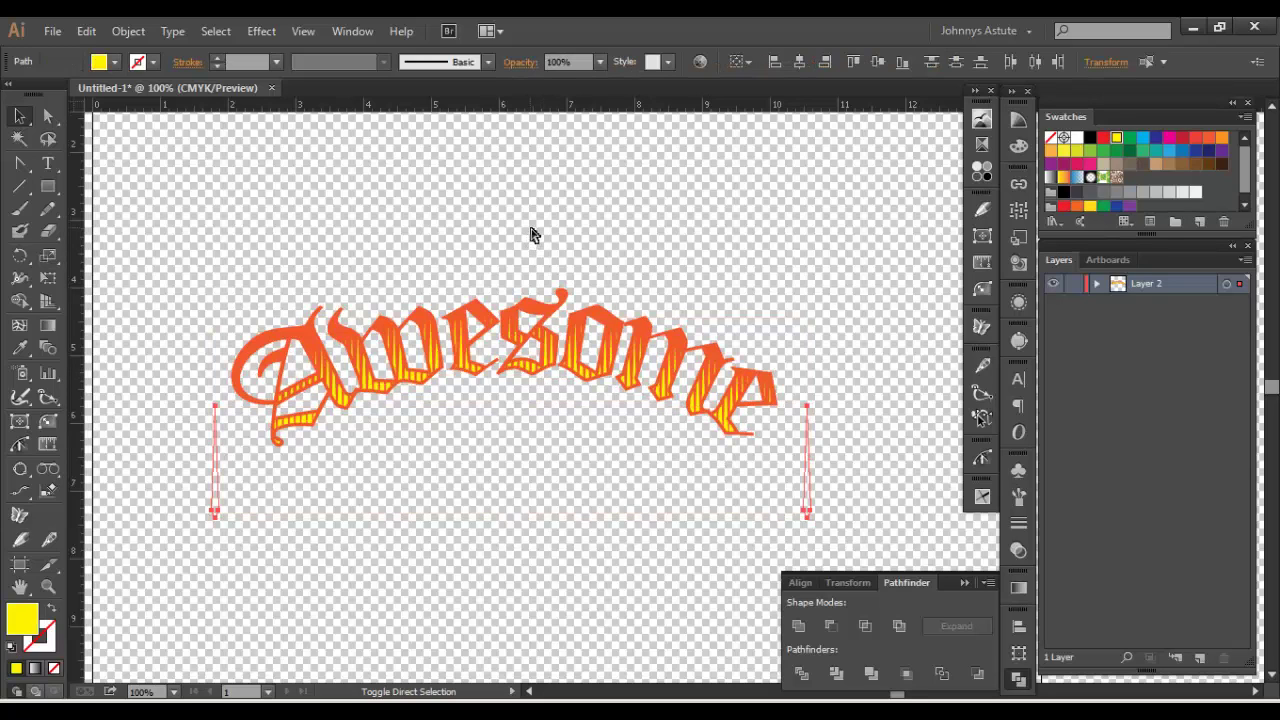
# Step: Hide the transparency grid and move the Awesome group up and to the right
pyautogui.hotkey('ctrl', 'shift', 'd')
pyautogui.click(506, 352)
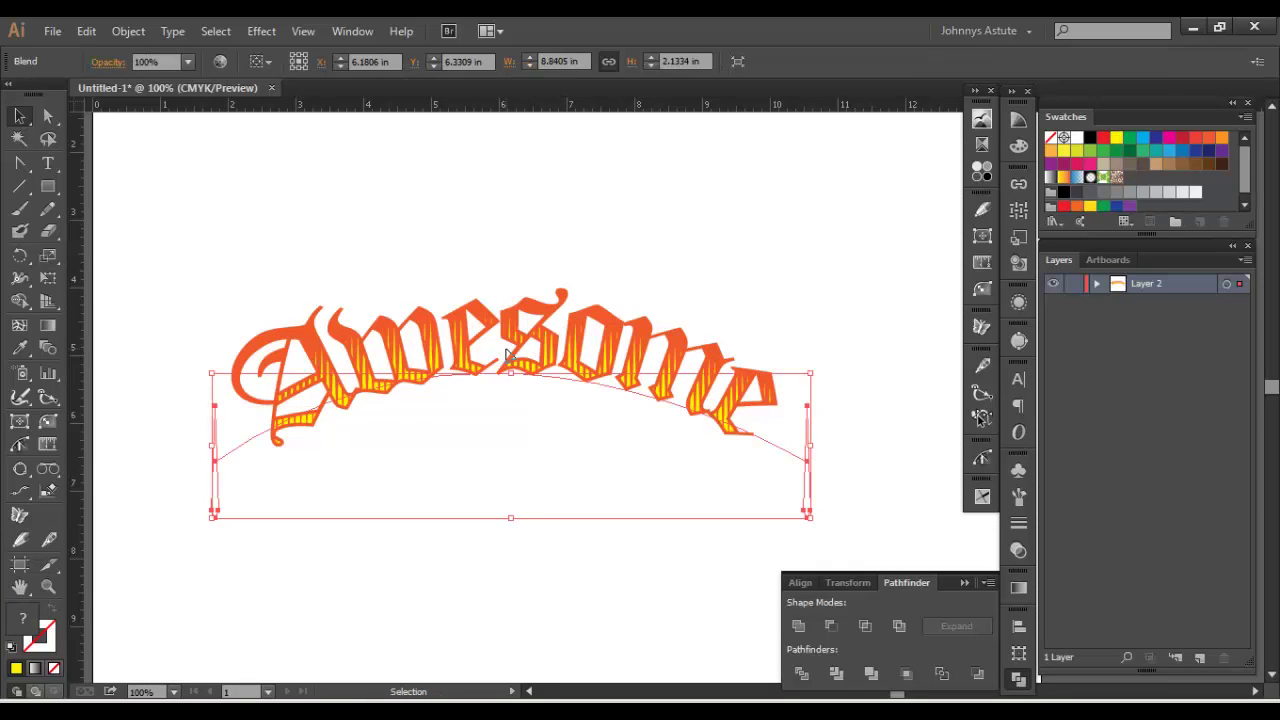
pyautogui.click(857, 234)
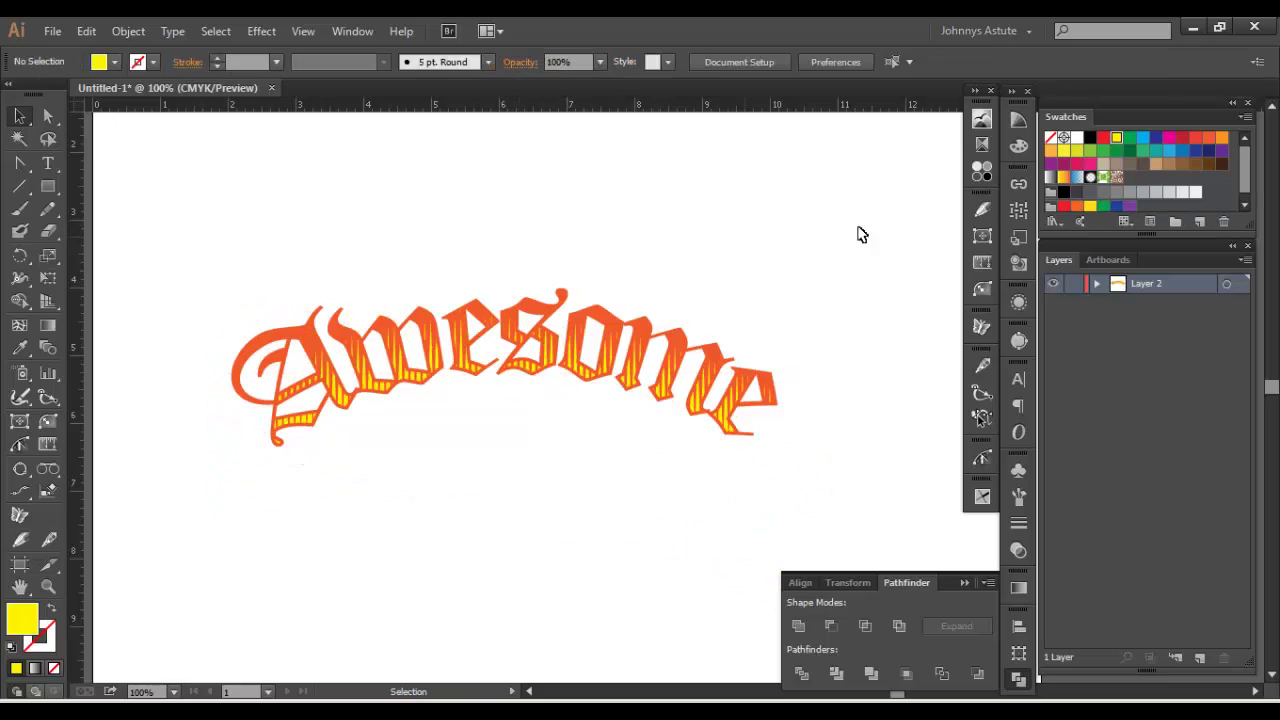
pyautogui.moveTo(857, 234); pyautogui.dragTo(403, 605)
pyautogui.click(403, 605)
pyautogui.click(523, 378)
pyautogui.moveTo(523, 378); pyautogui.dragTo(613, 346)
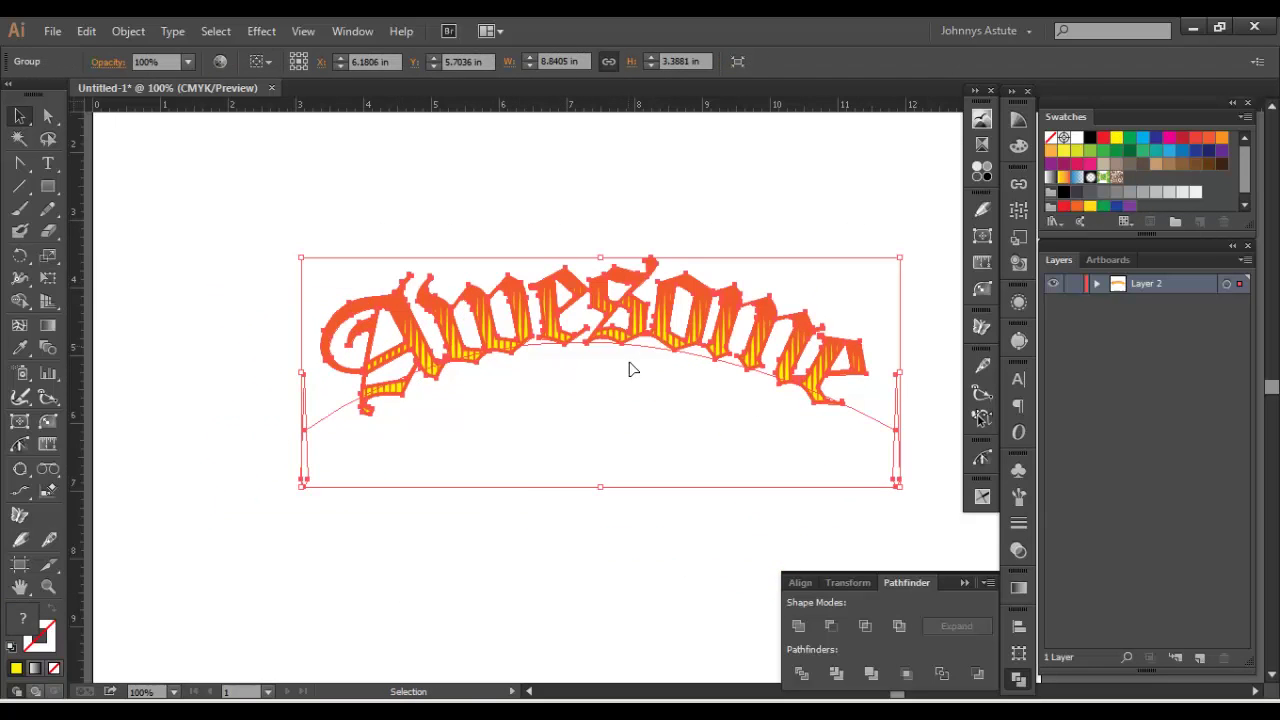
# Step: Shift the view and move the Awesome artwork left and lower on the page
pyautogui.click(497, 522)
pyautogui.moveTo(600, 494); pyautogui.dragTo(477, 314)
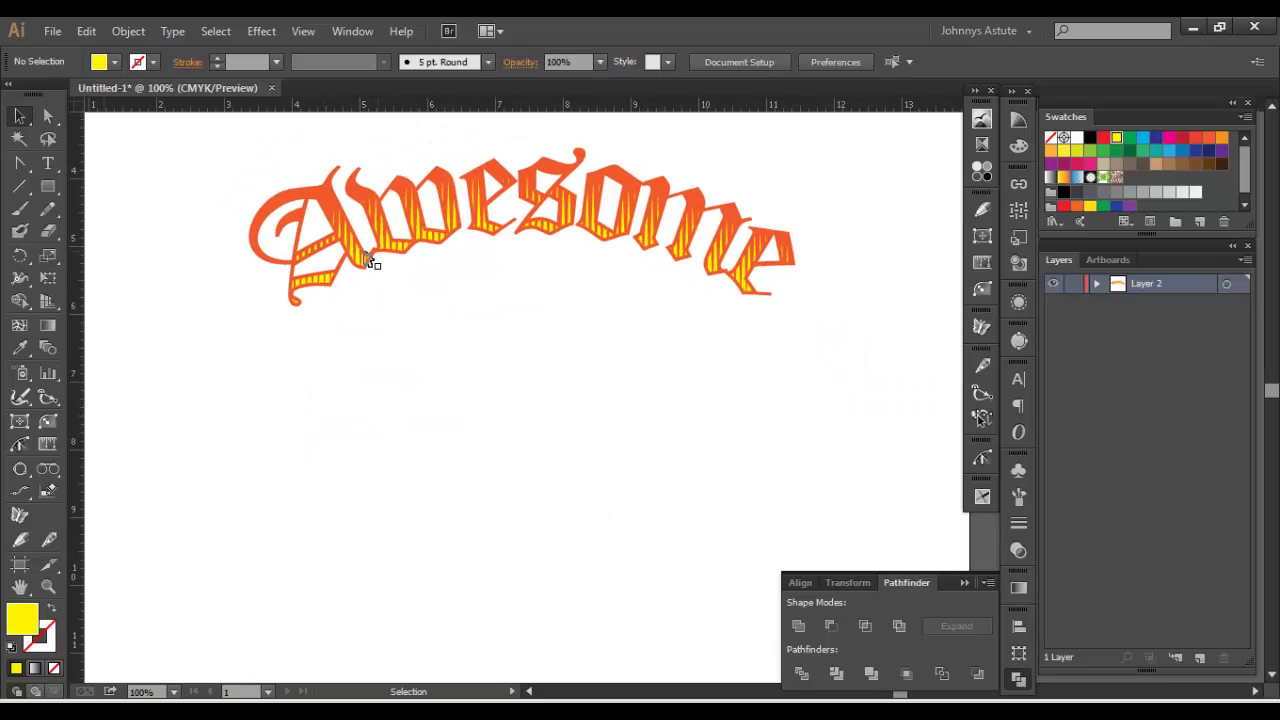
pyautogui.moveTo(366, 263); pyautogui.dragTo(414, 329)
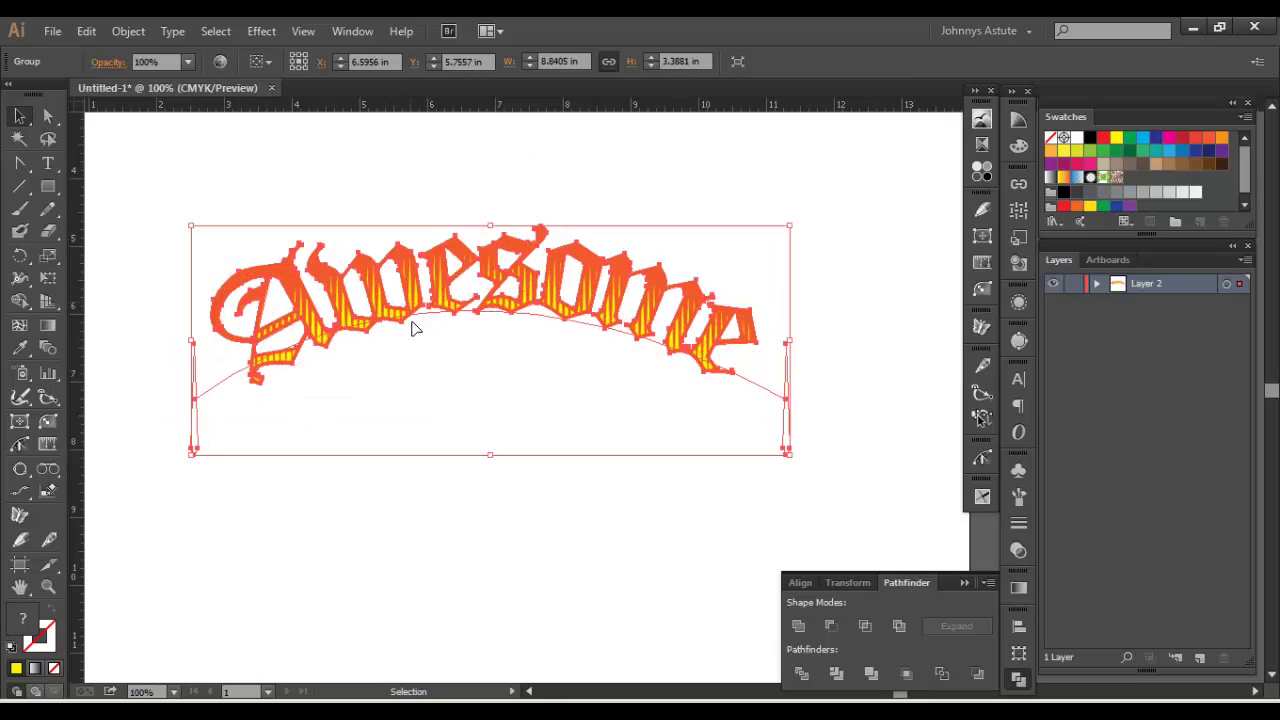
pyautogui.click(431, 409)
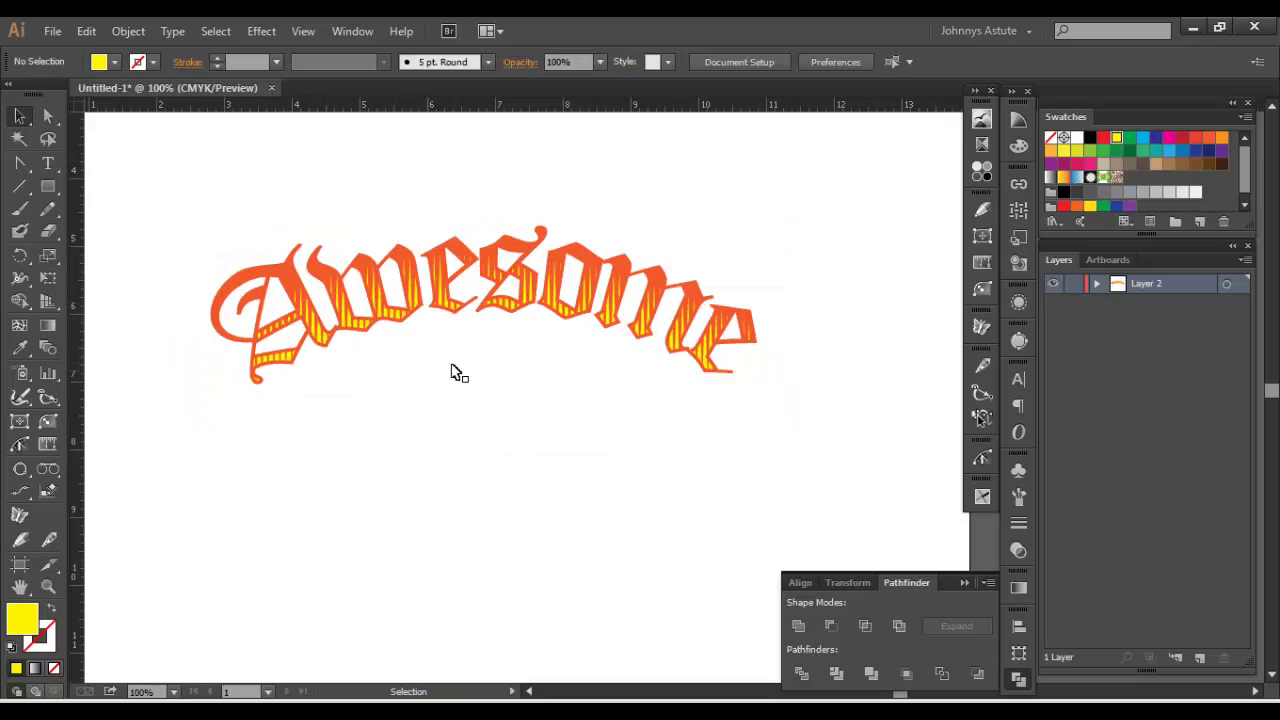
pyautogui.moveTo(47, 186); pyautogui.dragTo(110, 230)
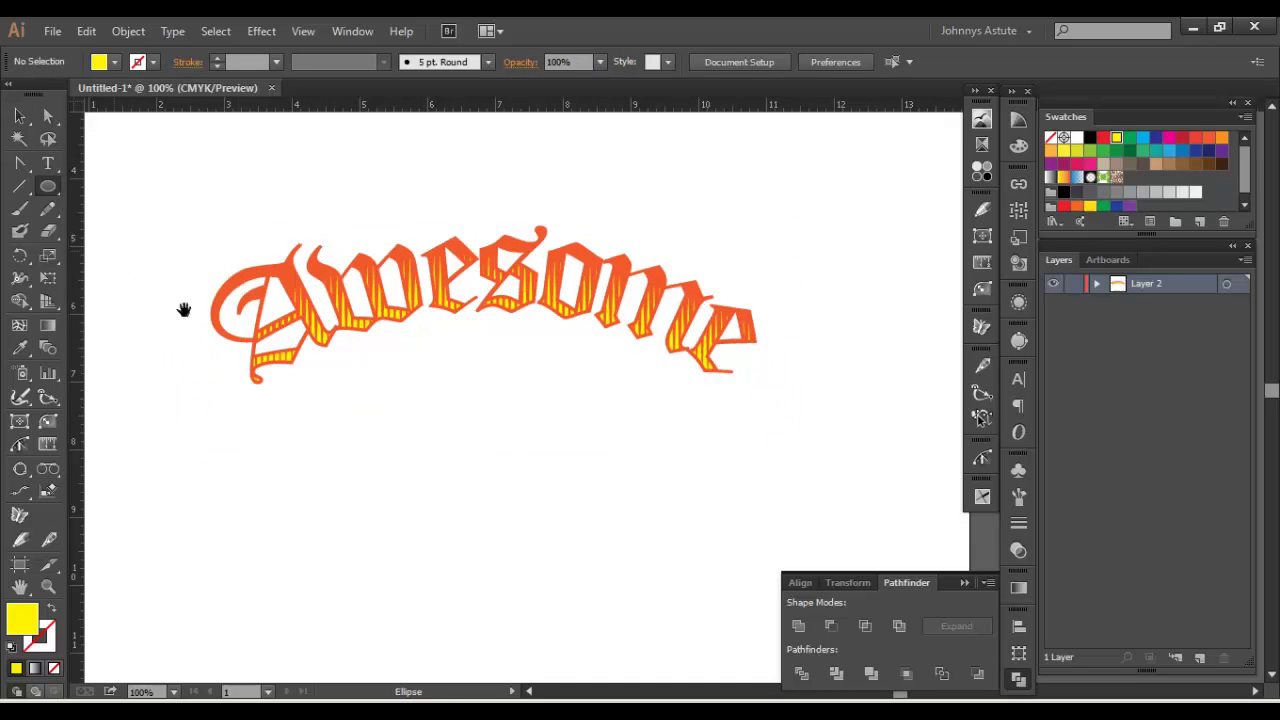
# Step: Draw a small circle below the lettering and change its fill from yellow to black
pyautogui.scroll(-2, 250, 390)
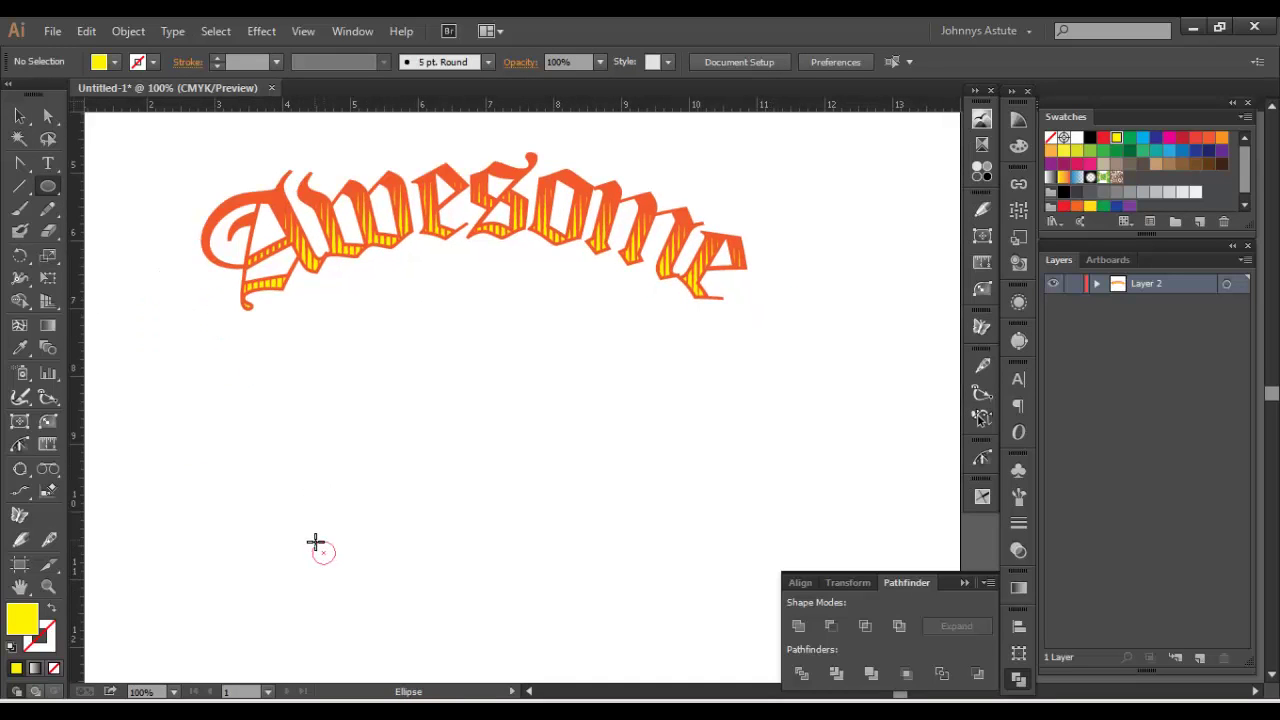
pyautogui.moveTo(315, 542); pyautogui.dragTo(316, 543)
pyautogui.click(20, 116)
pyautogui.click(258, 540)
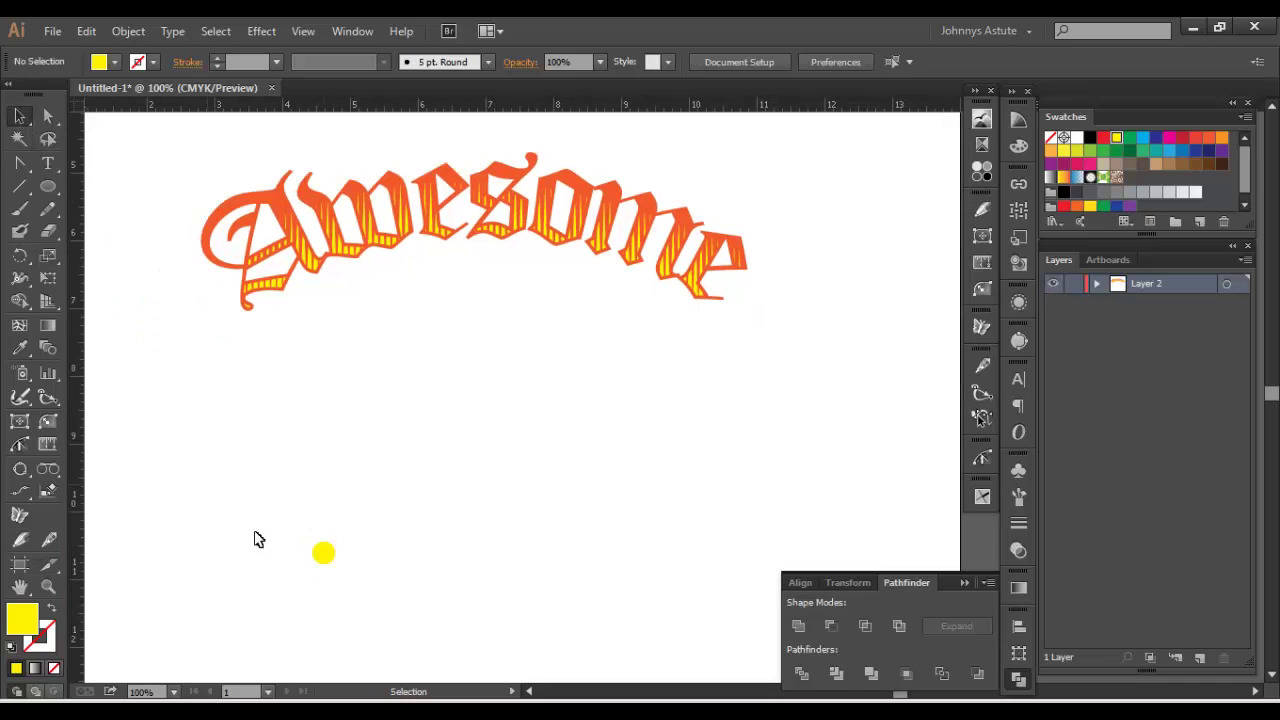
pyautogui.click(323, 555)
pyautogui.click(292, 249)
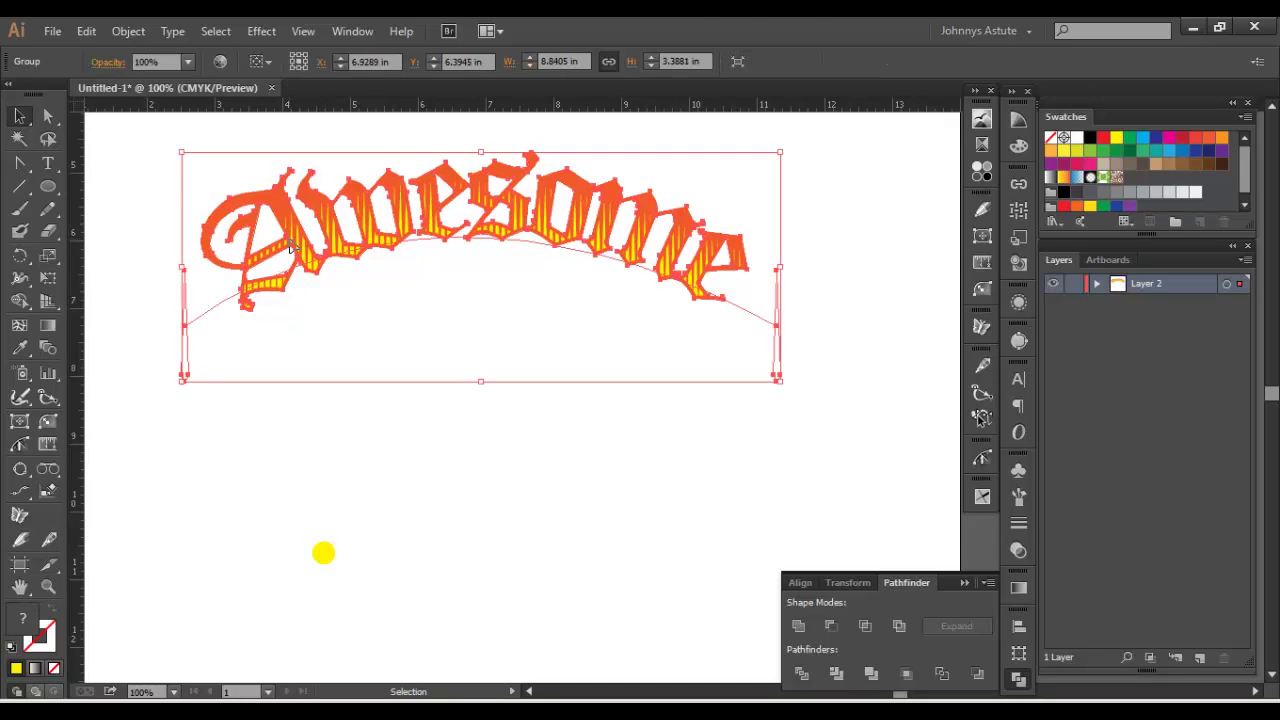
pyautogui.click(196, 350)
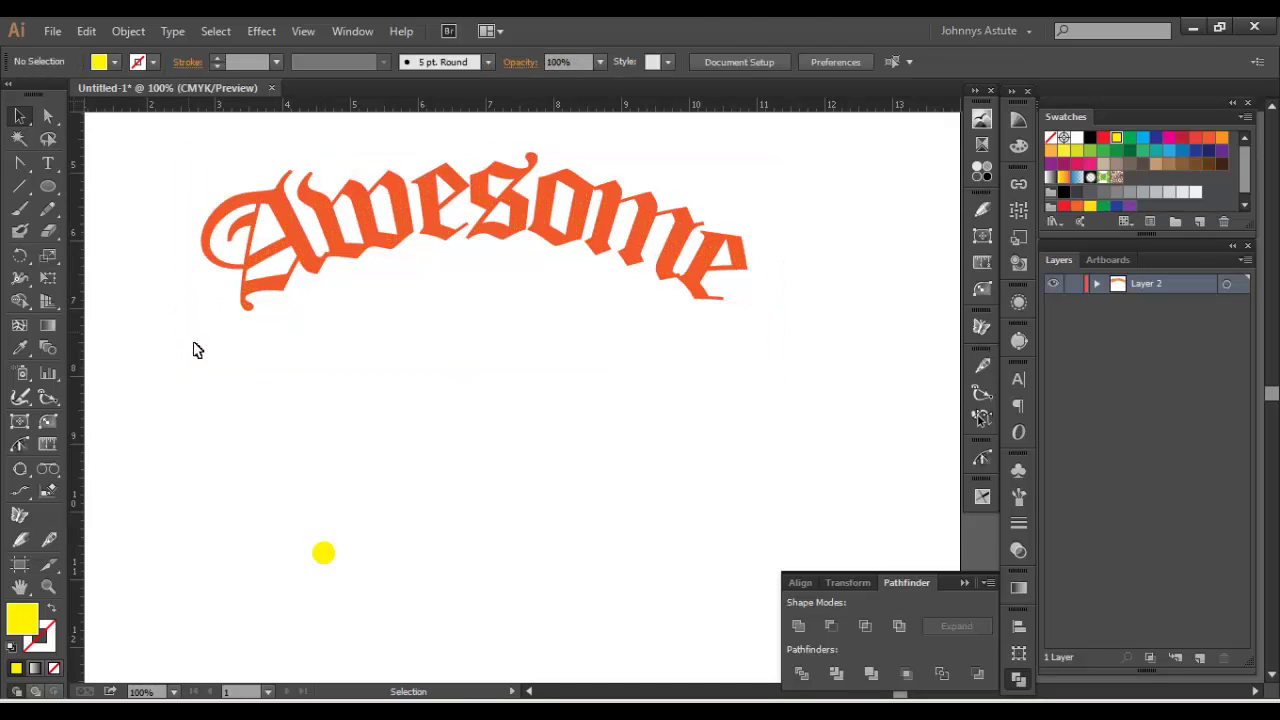
pyautogui.click(320, 551)
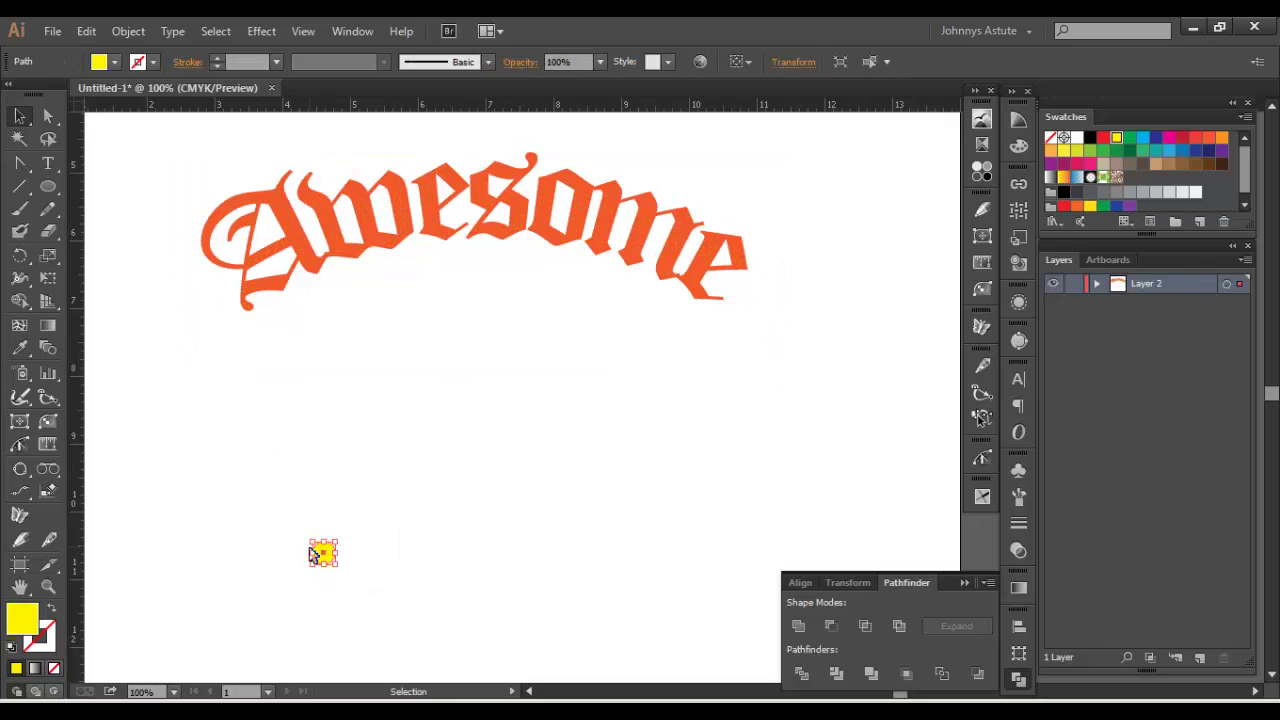
pyautogui.click(1089, 137)
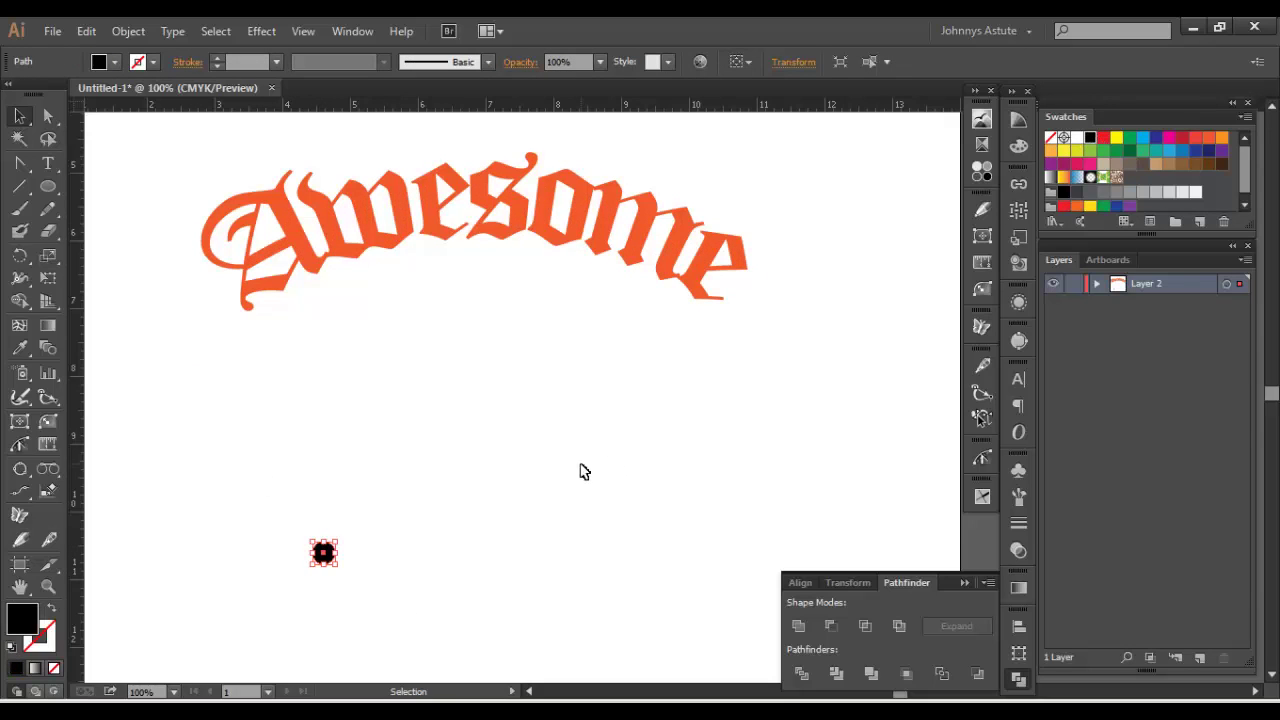
# Step: Duplicate the black dot directly above the original and select both dots
pyautogui.click(392, 568)
pyautogui.click(324, 554)
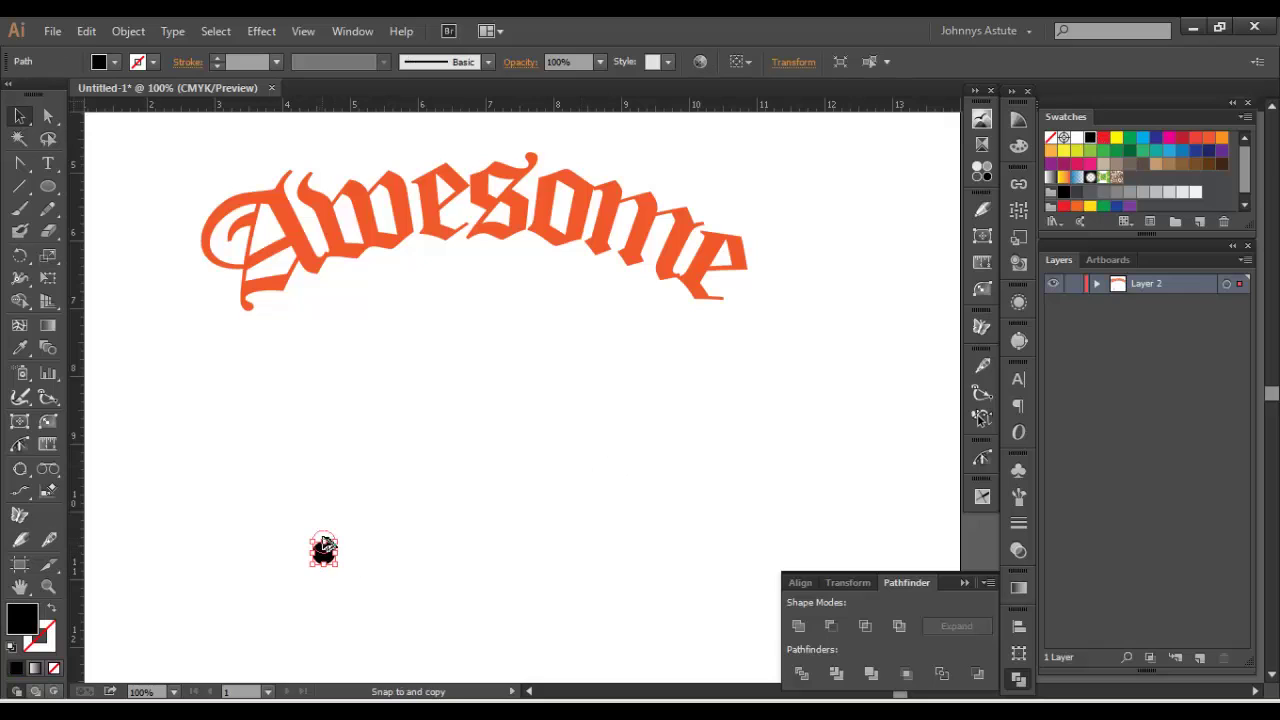
pyautogui.moveTo(324, 557); pyautogui.dragTo(324, 437)
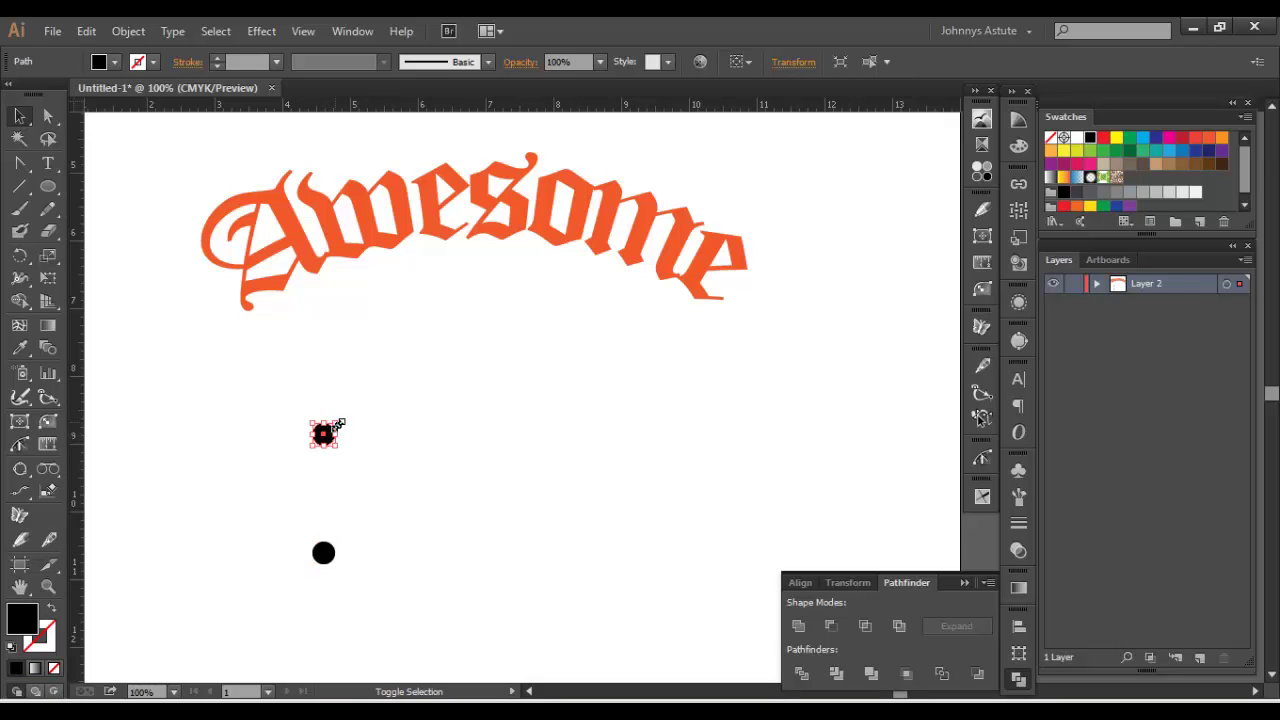
pyautogui.keyDown('shift'); pyautogui.click(333, 428); pyautogui.keyUp('shift')
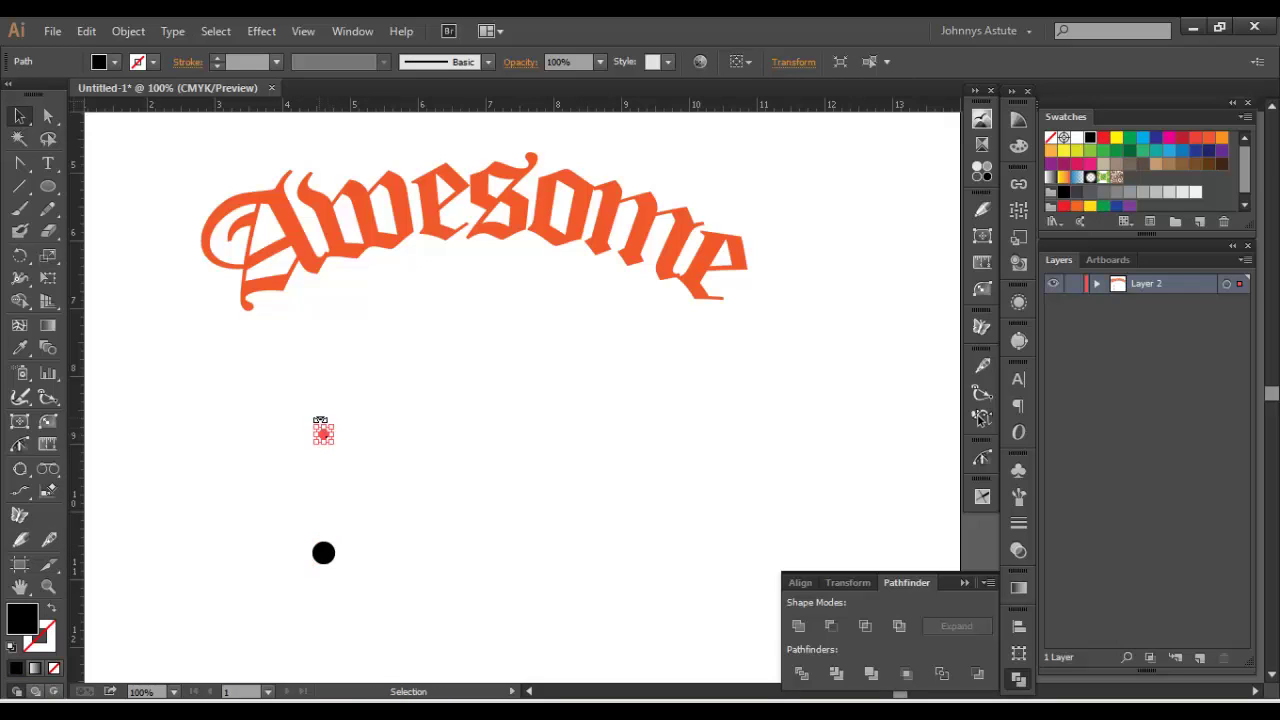
pyautogui.moveTo(285, 408); pyautogui.dragTo(346, 593)
# Step: Blend the two black dots with Ctrl+Alt+B and set Blend Options to 4 specified steps with Preview
pyautogui.click(147, 28)
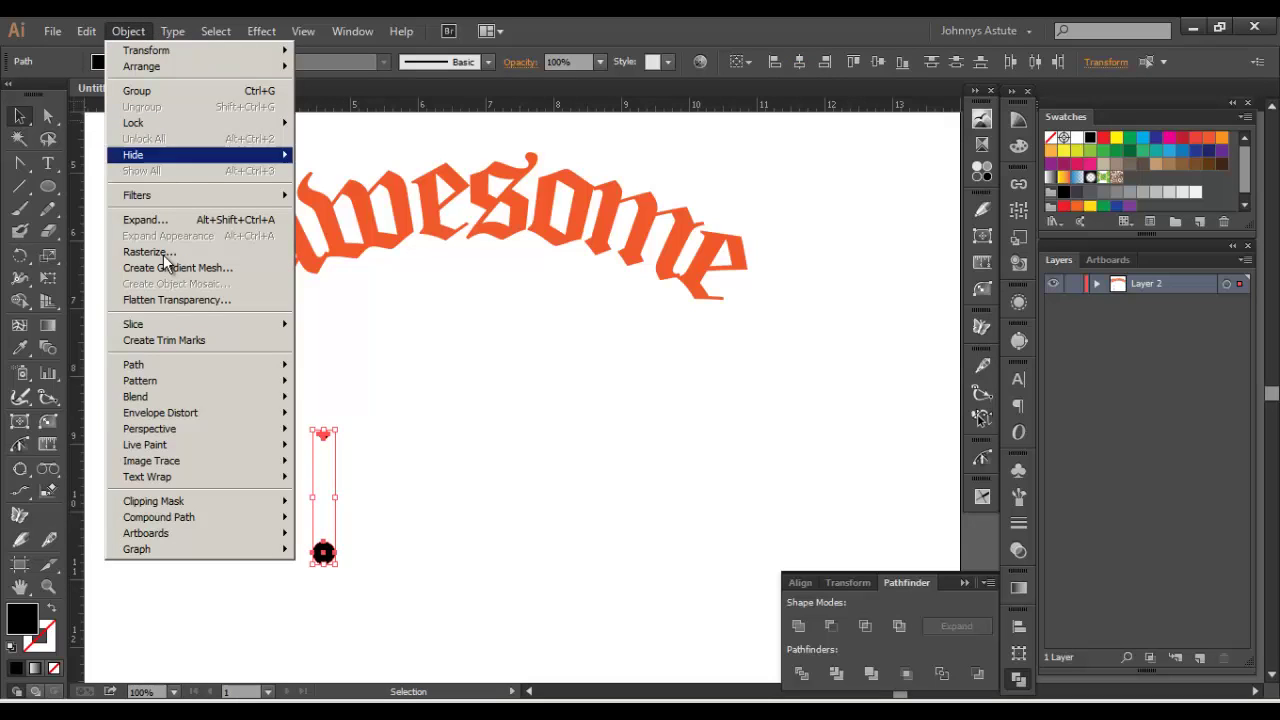
pyautogui.hotkey('ctrl', 'alt', 'b')
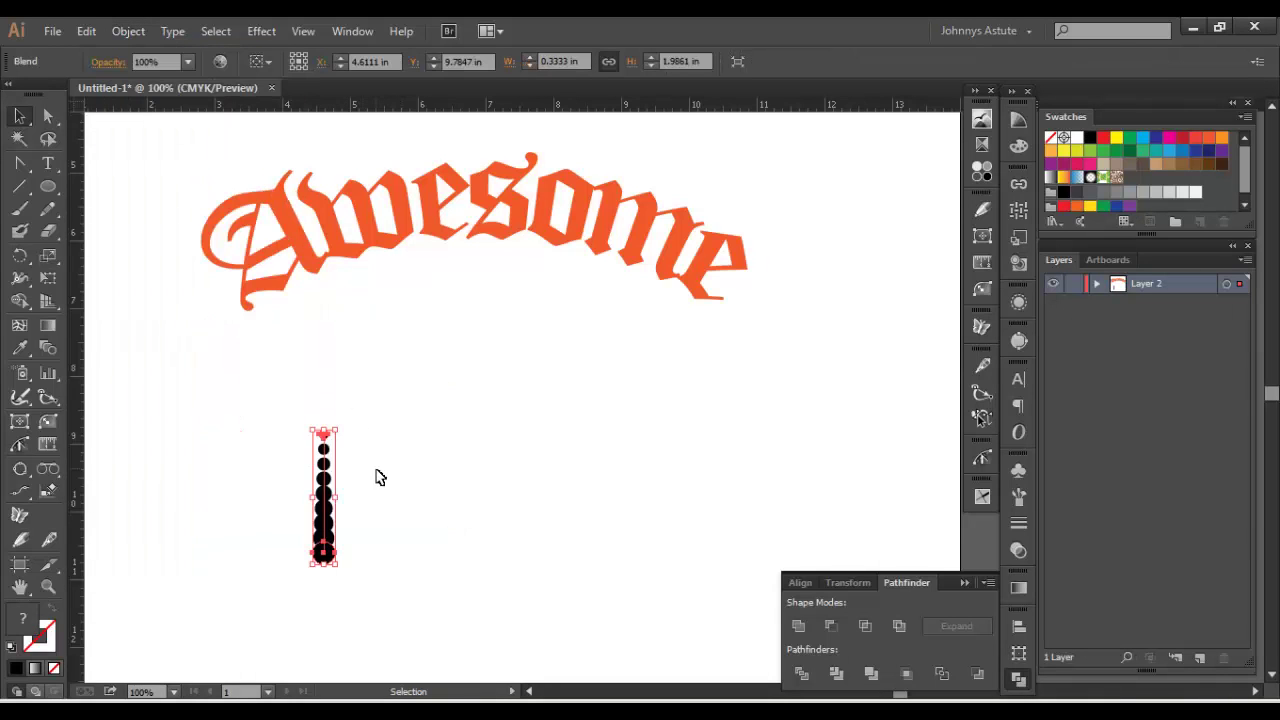
pyautogui.click(375, 493)
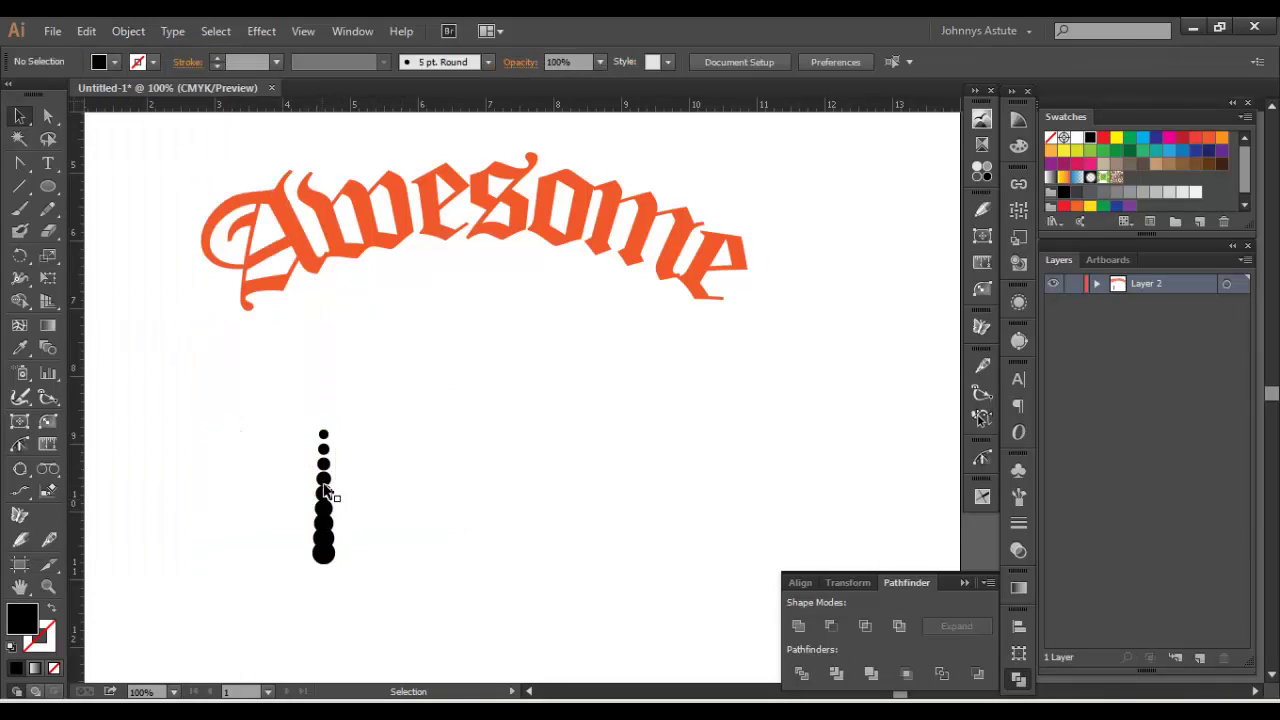
pyautogui.click(320, 500)
pyautogui.click(128, 31)
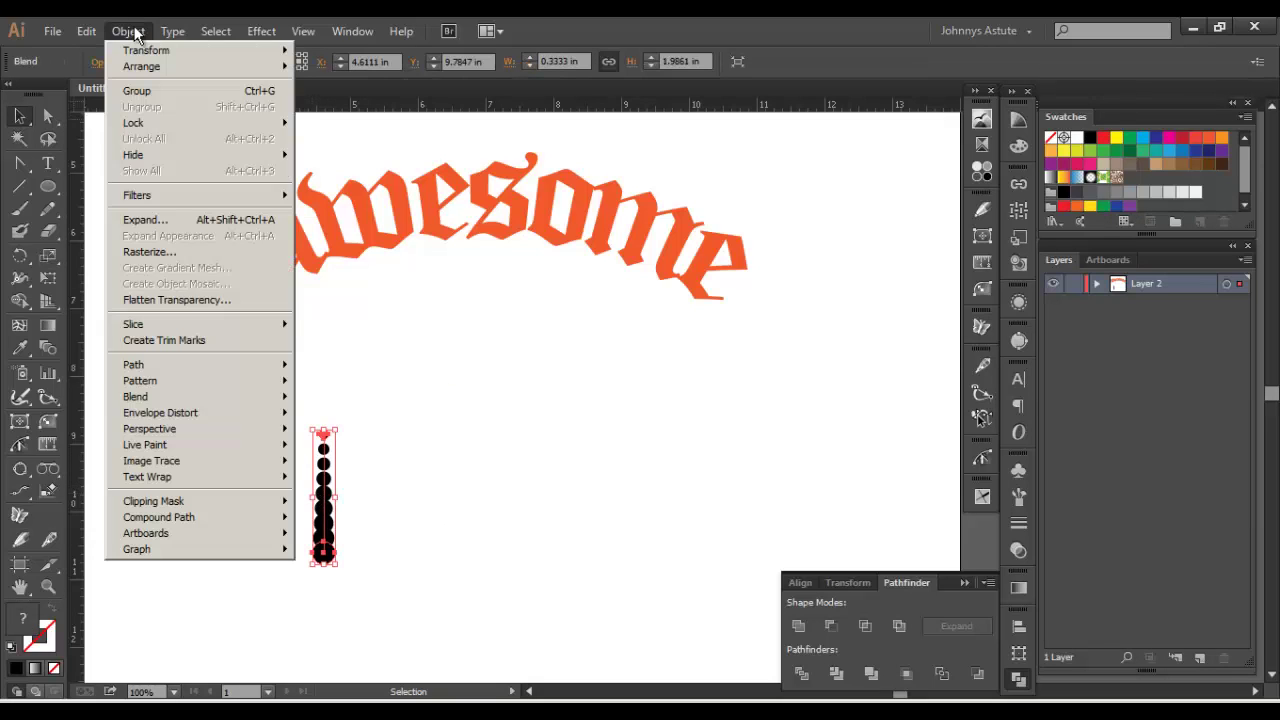
pyautogui.moveTo(224, 414)
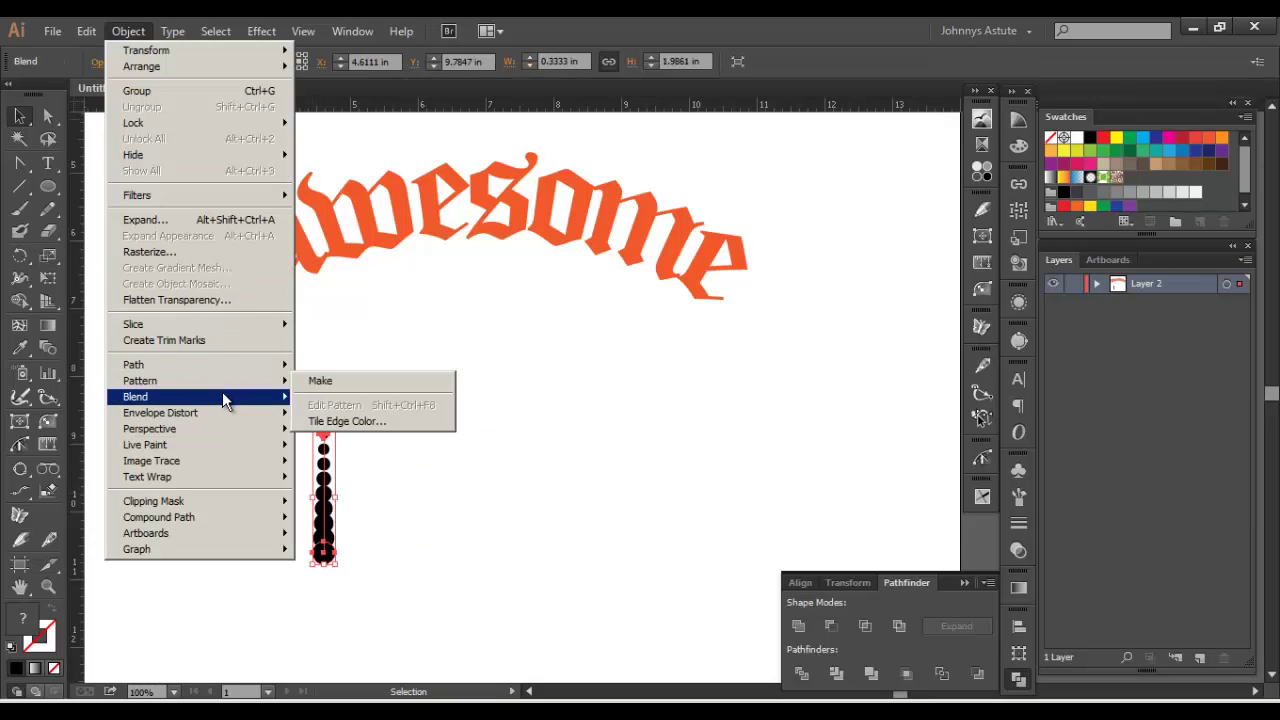
pyautogui.click(344, 440)
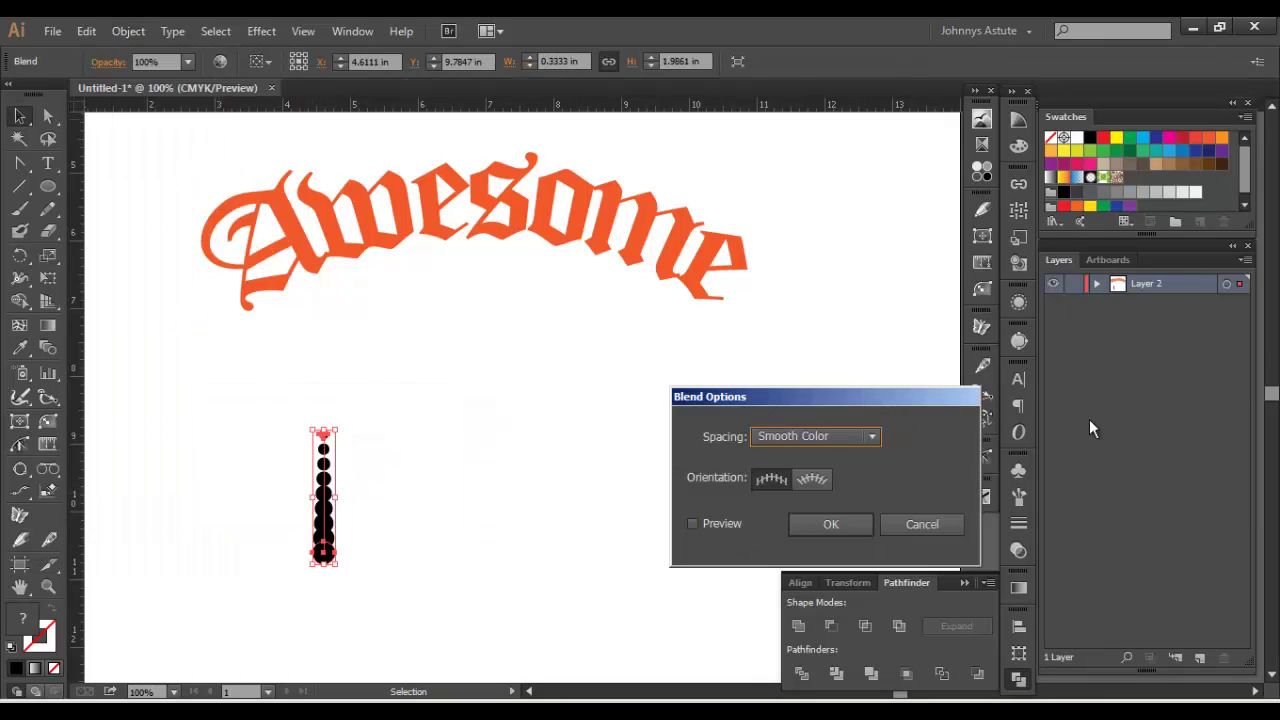
pyautogui.click(852, 436)
pyautogui.click(838, 470)
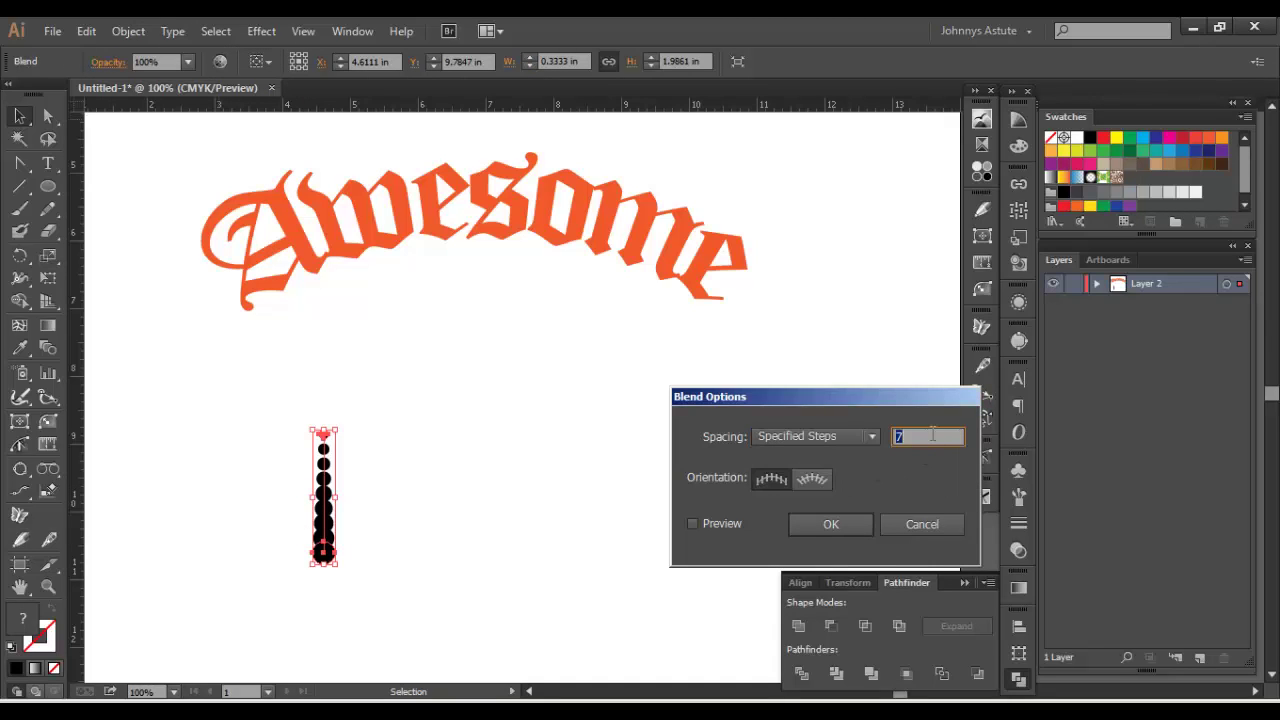
pyautogui.click(692, 524)
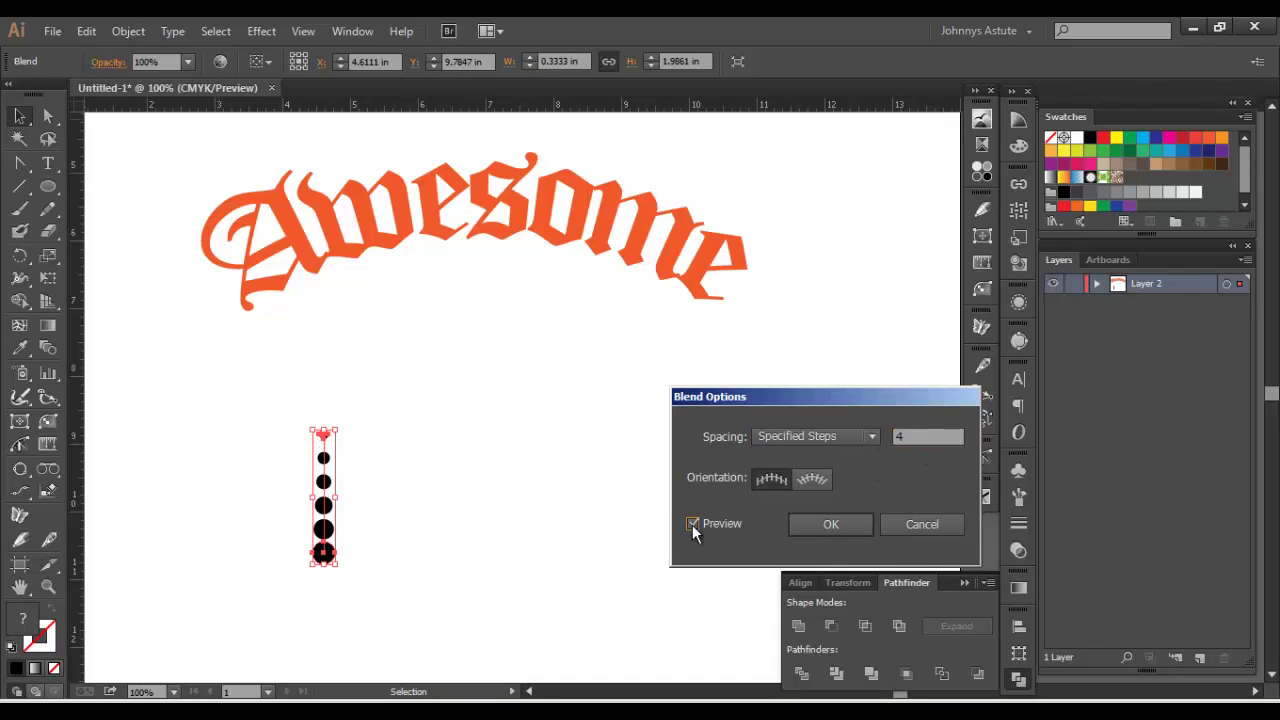
# Step: Confirm the 4-step blend, then shrink the dot column and move it beside the A's tail
pyautogui.click(831, 524)
pyautogui.click(400, 466)
pyautogui.moveTo(345, 405); pyautogui.dragTo(306, 548)
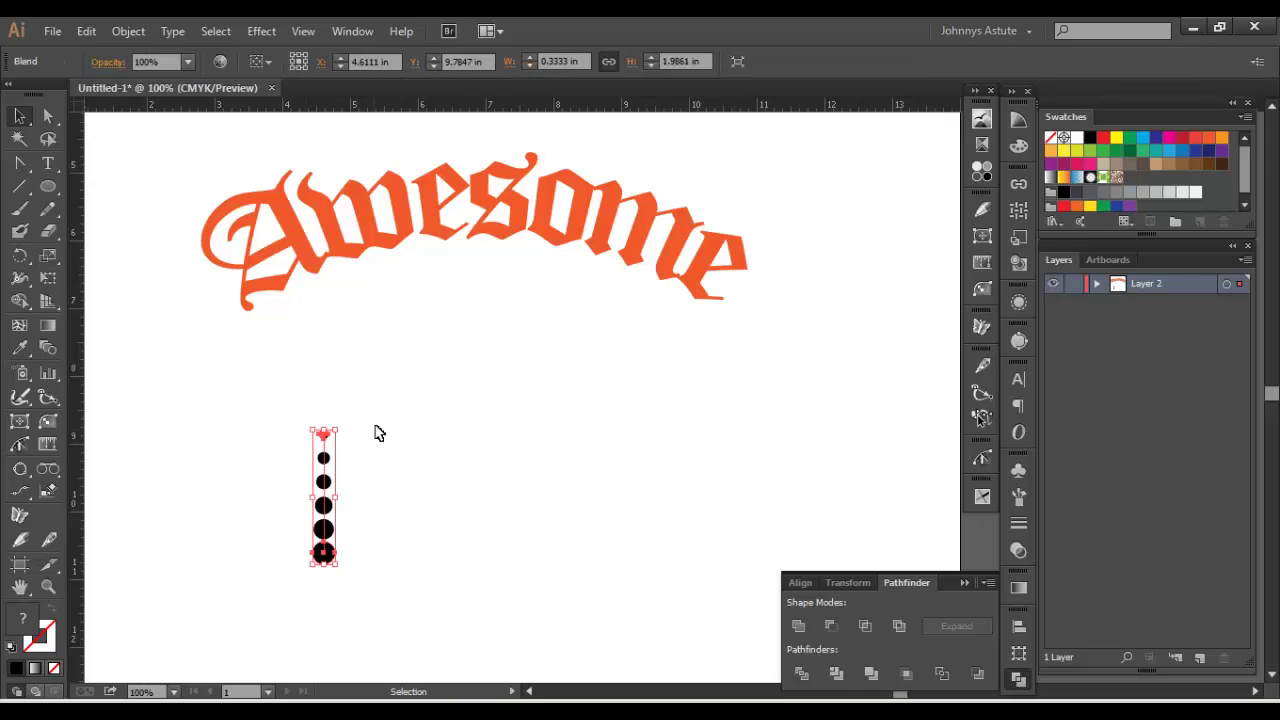
pyautogui.moveTo(329, 436); pyautogui.dragTo(238, 248)
pyautogui.press('a')
pyautogui.moveTo(267, 389); pyautogui.dragTo(774, 371)
pyautogui.hotkey('ctrl', '+')
pyautogui.hotkey('ctrl', '+')
pyautogui.hotkey('ctrl', '+')
pyautogui.press('v')
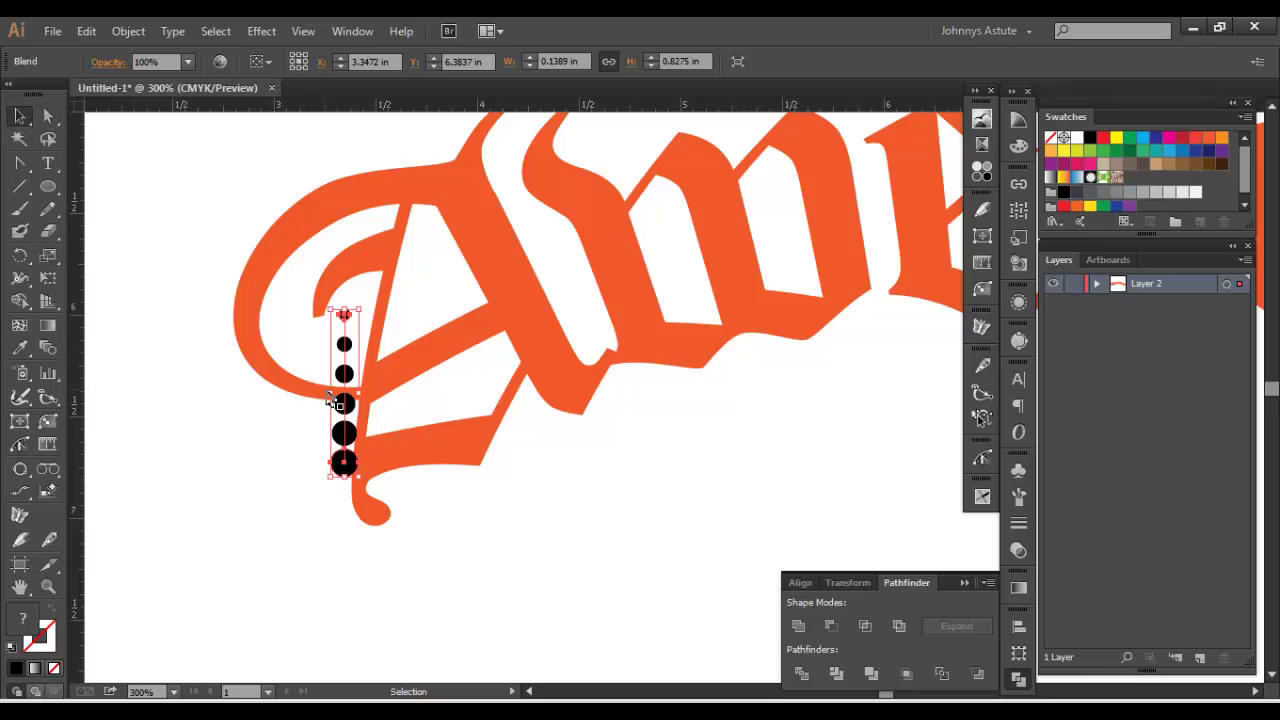
pyautogui.moveTo(341, 405); pyautogui.dragTo(551, 420)
# Step: Drag the column's top dot upward with Direct Selection to stretch the column taller
pyautogui.press('a')
pyautogui.click(367, 492)
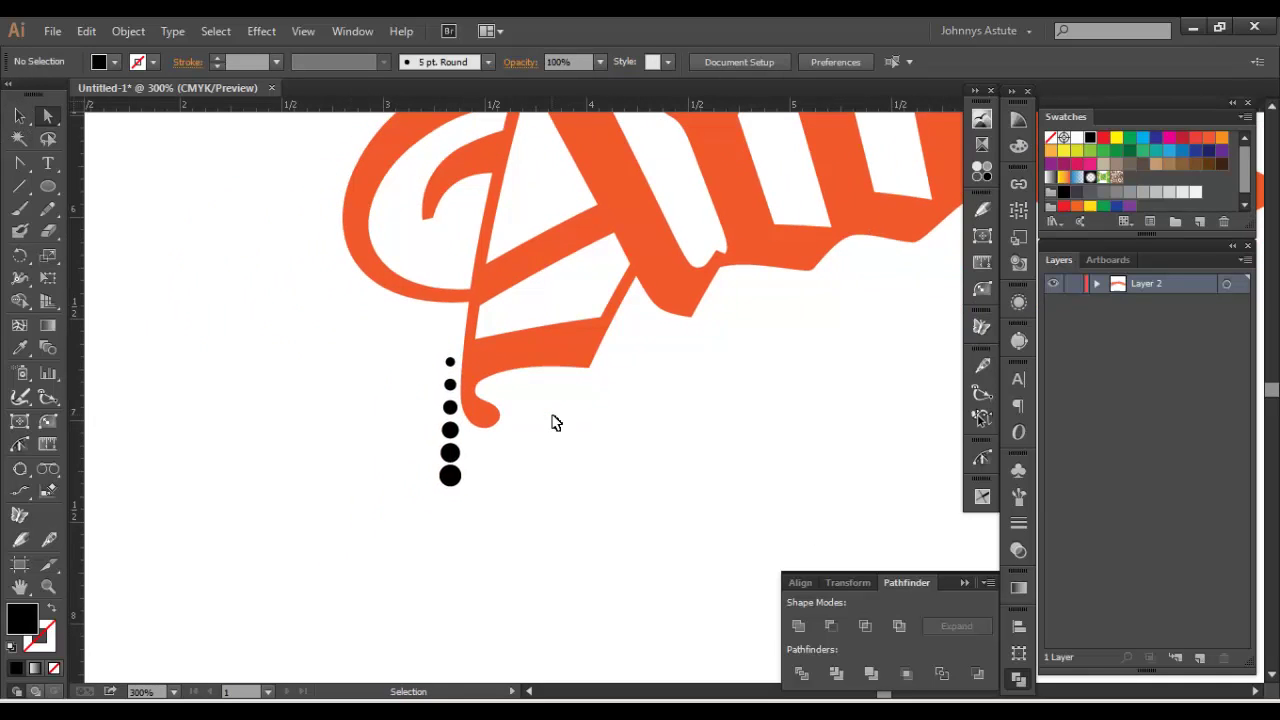
pyautogui.hotkey('ctrl', '=')
pyautogui.hotkey('ctrl', '=')
pyautogui.moveTo(221, 335); pyautogui.dragTo(378, 414)
pyautogui.click(370, 342)
pyautogui.press('v')
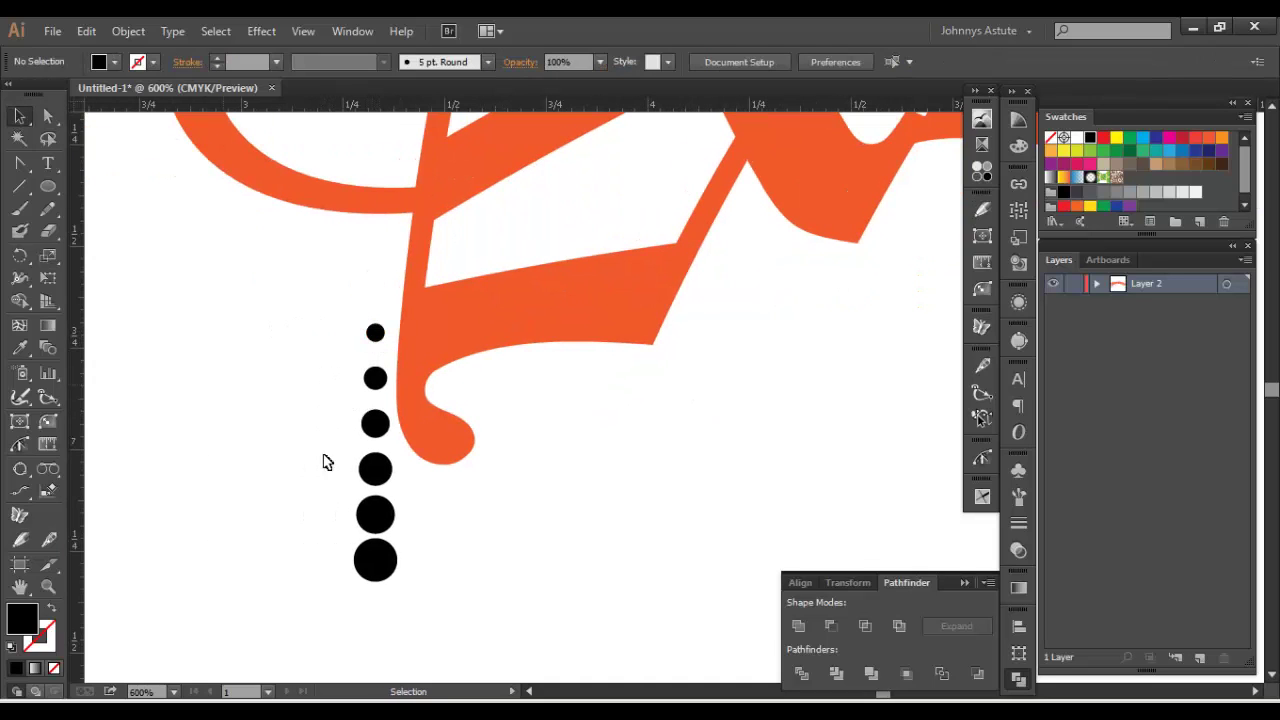
pyautogui.click(372, 428)
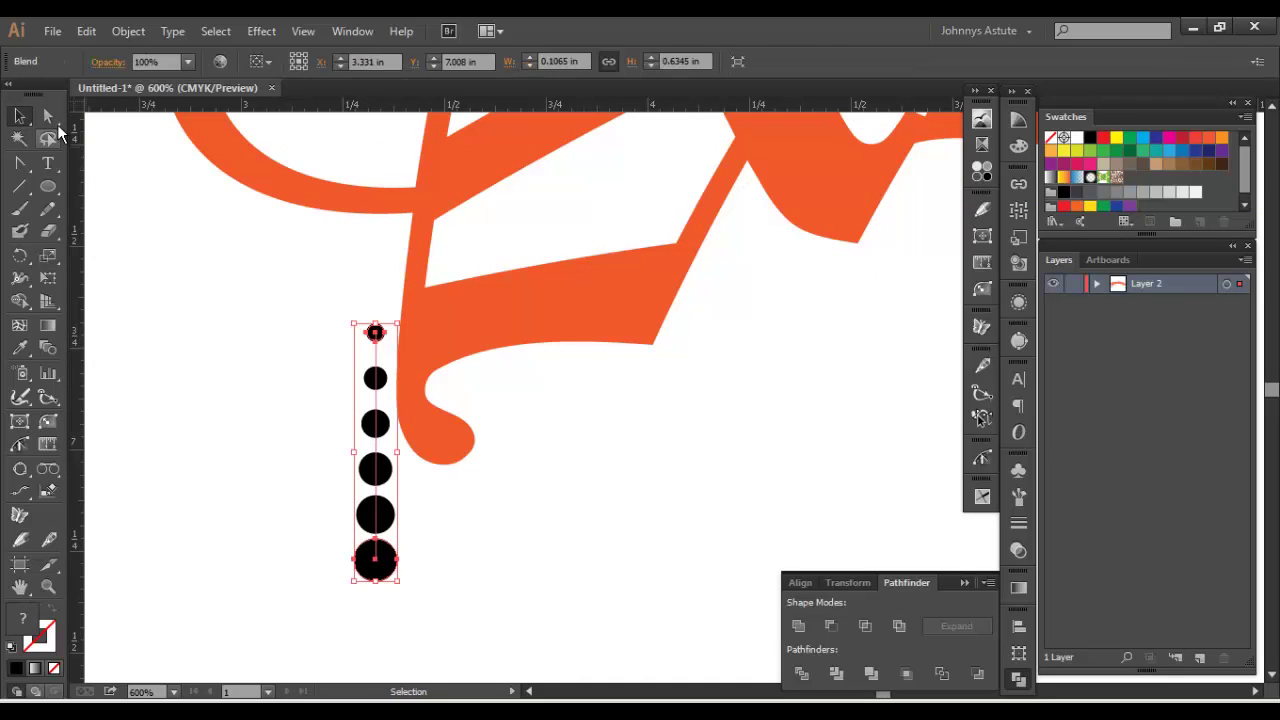
pyautogui.click(48, 117)
pyautogui.moveTo(375, 334); pyautogui.dragTo(377, 143)
pyautogui.hotkey('ctrl', '-')
pyautogui.hotkey('ctrl', '-')
pyautogui.hotkey('ctrl', '-')
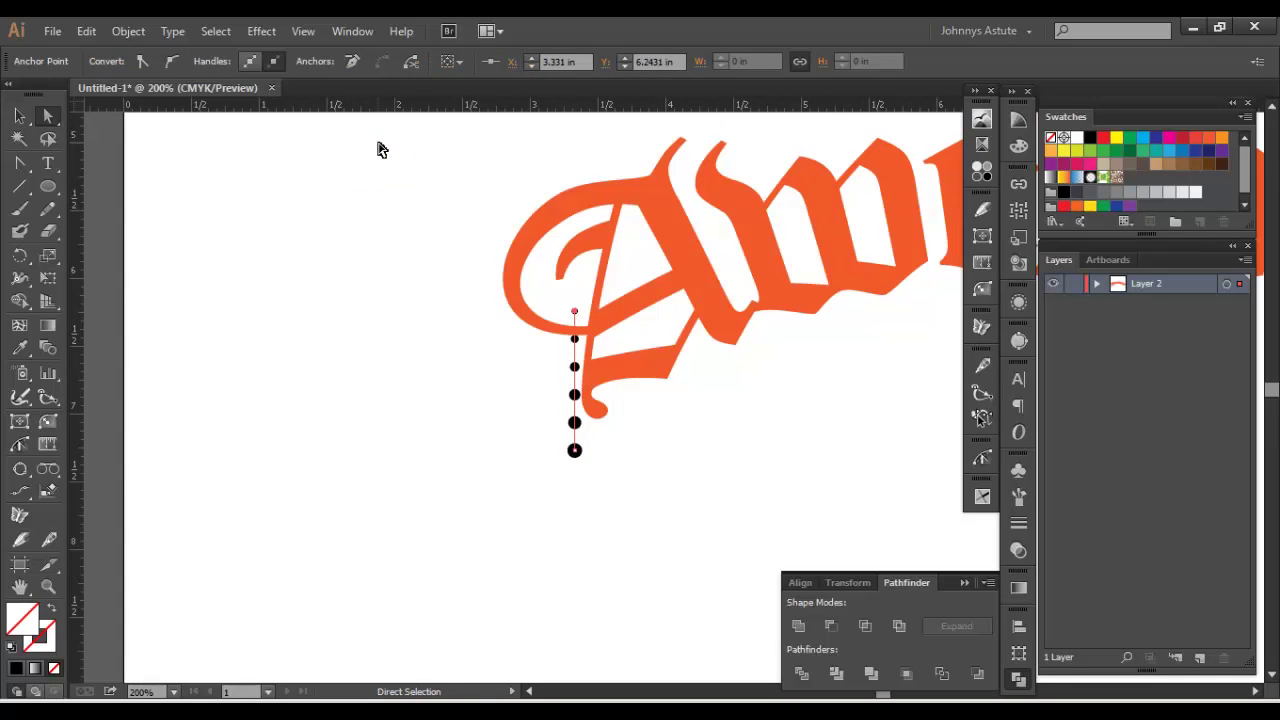
# Step: Change the dot blend's Blend Options to 7 specified steps
pyautogui.click(116, 33)
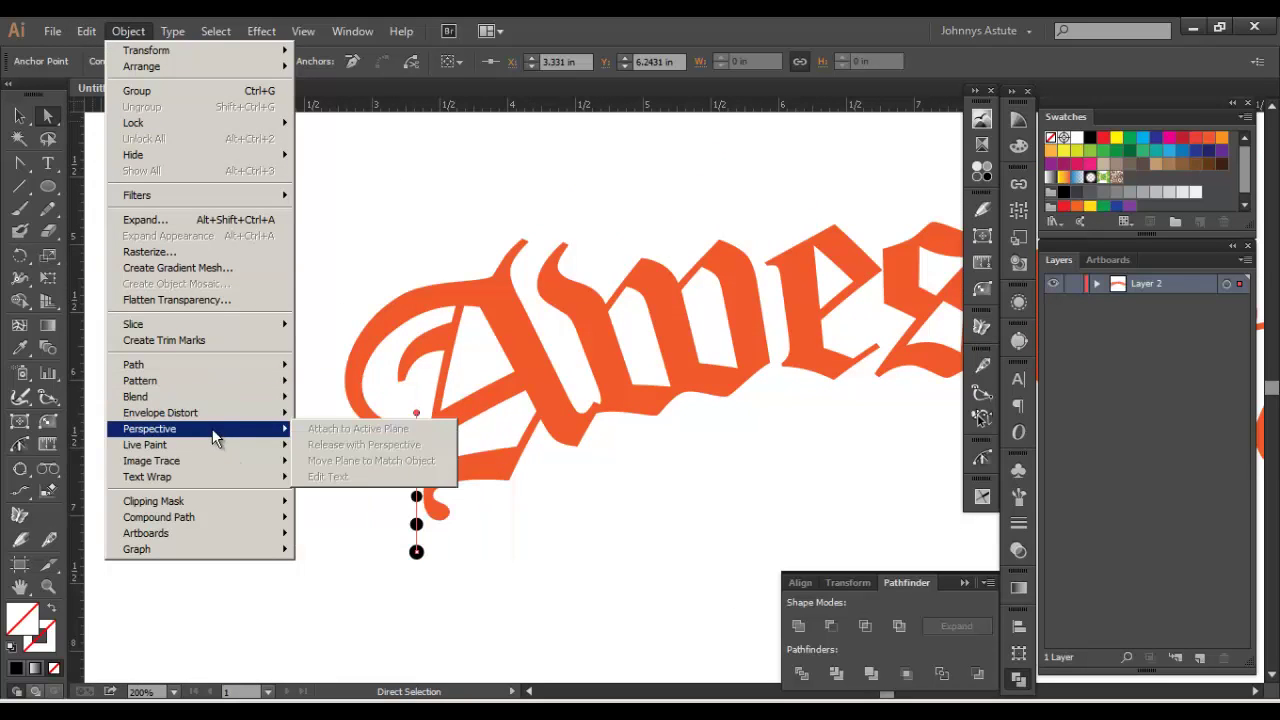
pyautogui.moveTo(212, 398)
pyautogui.click(362, 440)
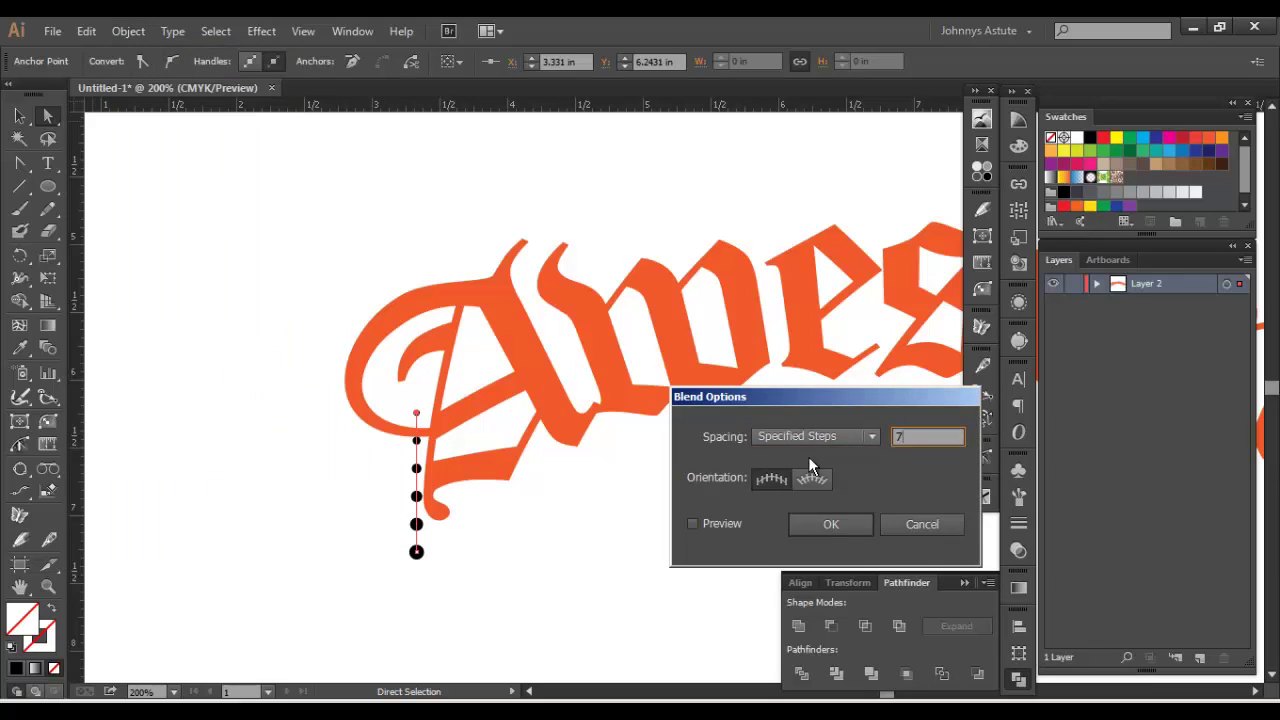
pyautogui.click(698, 520)
pyautogui.click(792, 520)
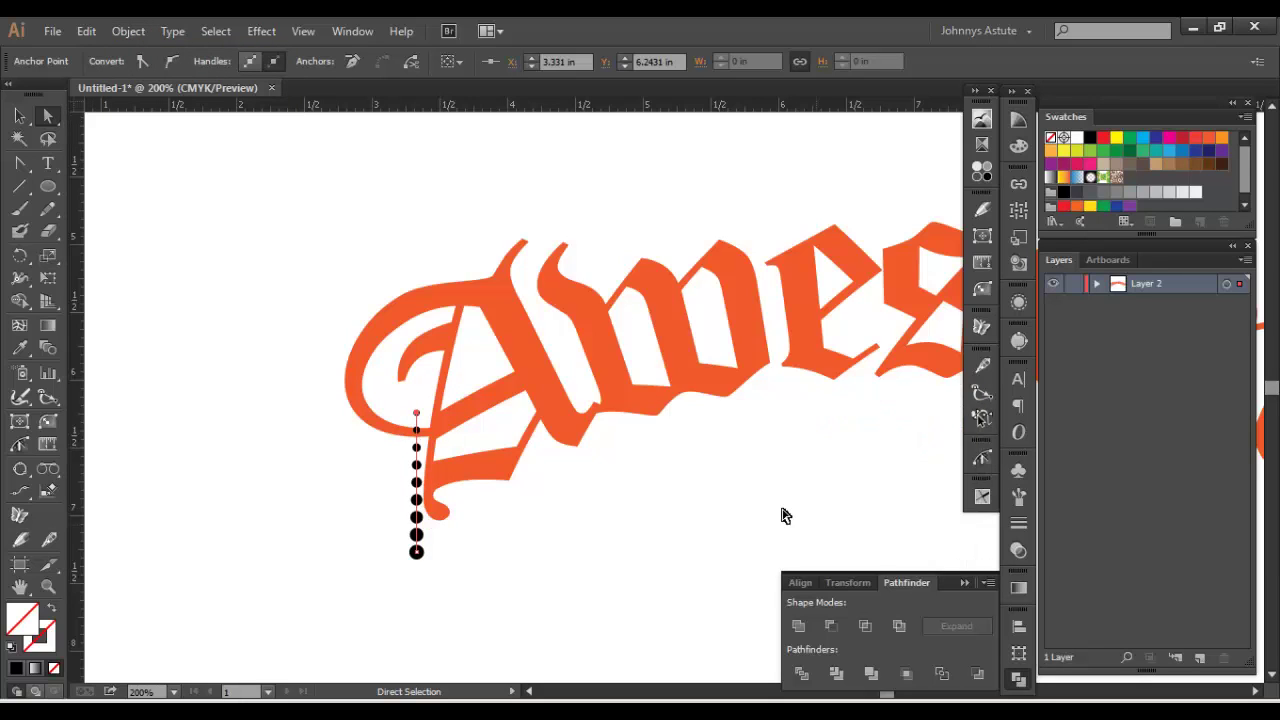
pyautogui.click(20, 116)
pyautogui.hotkey('ctrl', '-')
pyautogui.hotkey('ctrl', '-')
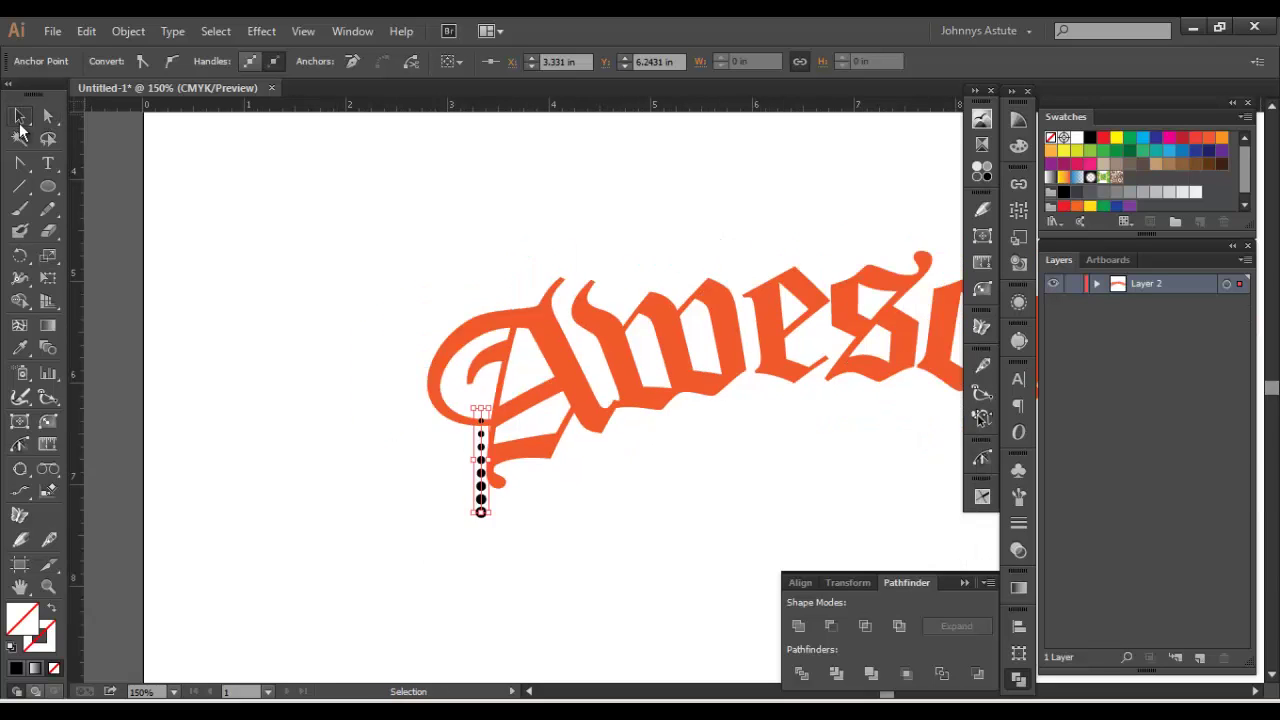
# Step: Move the dot column left of the lettering, expand it, and copy it to the right end
pyautogui.moveTo(286, 424); pyautogui.dragTo(223, 423)
pyautogui.click(133, 29)
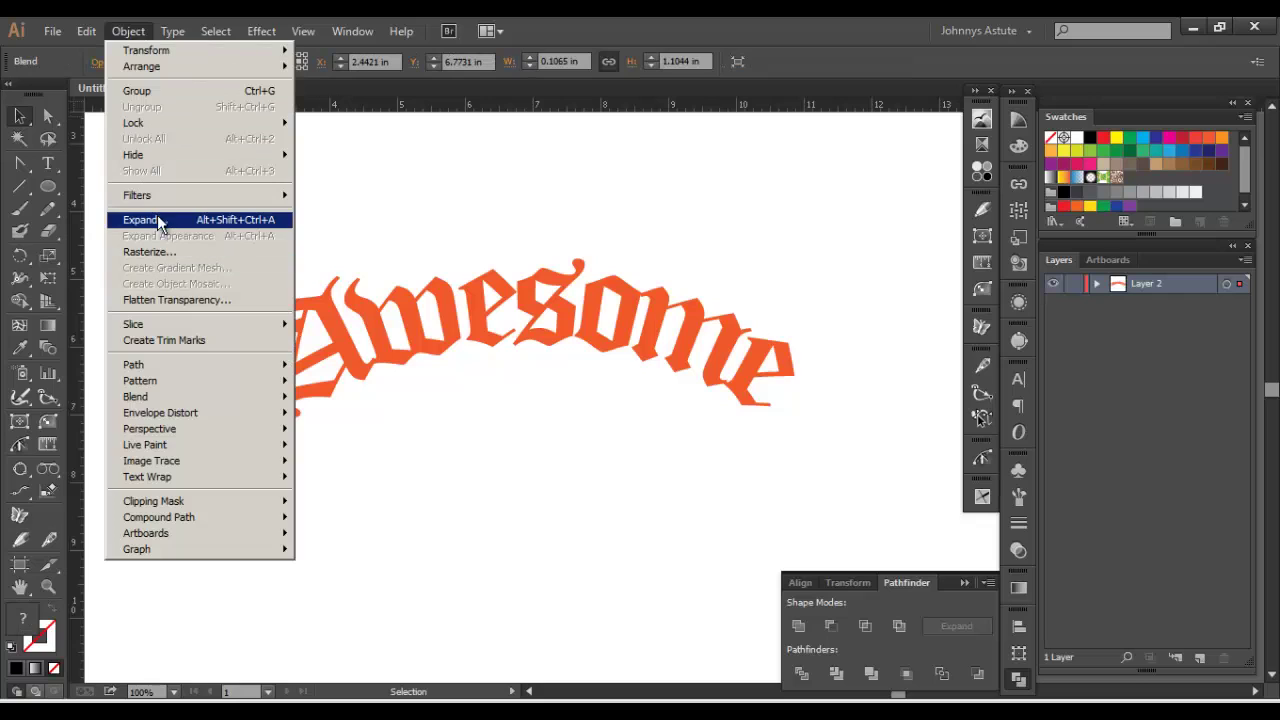
pyautogui.click(159, 218)
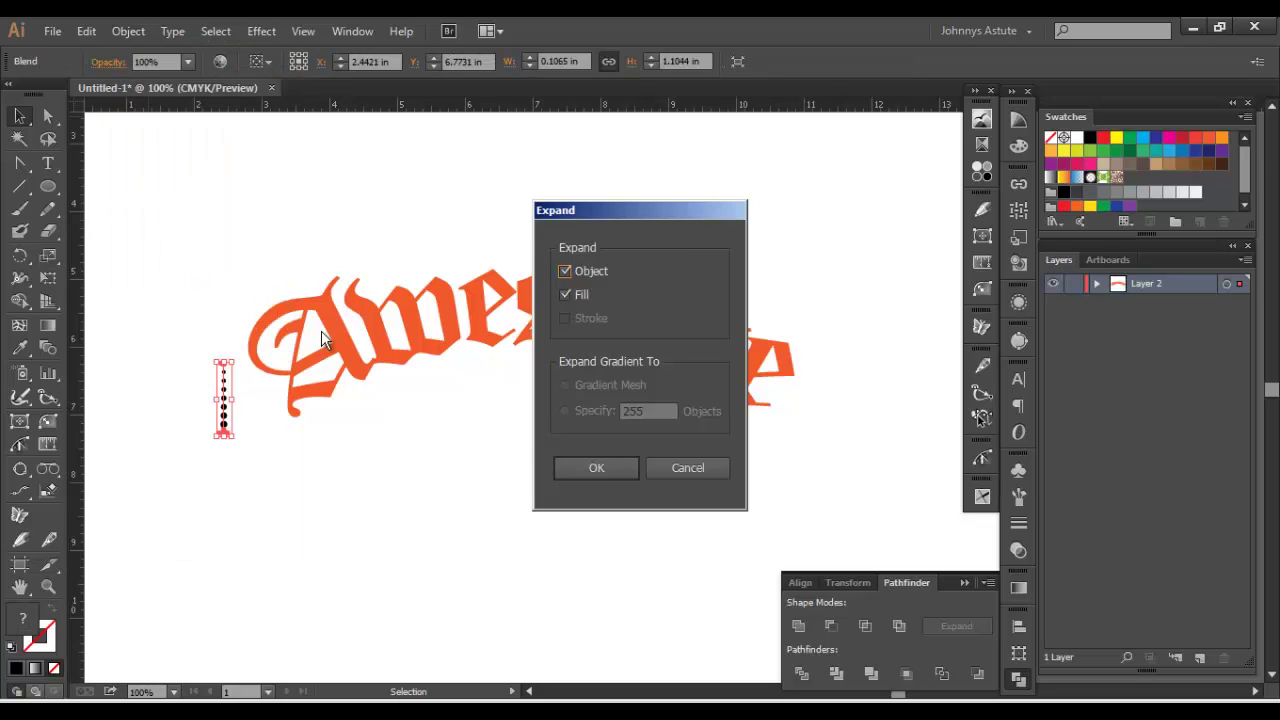
pyautogui.click(598, 468)
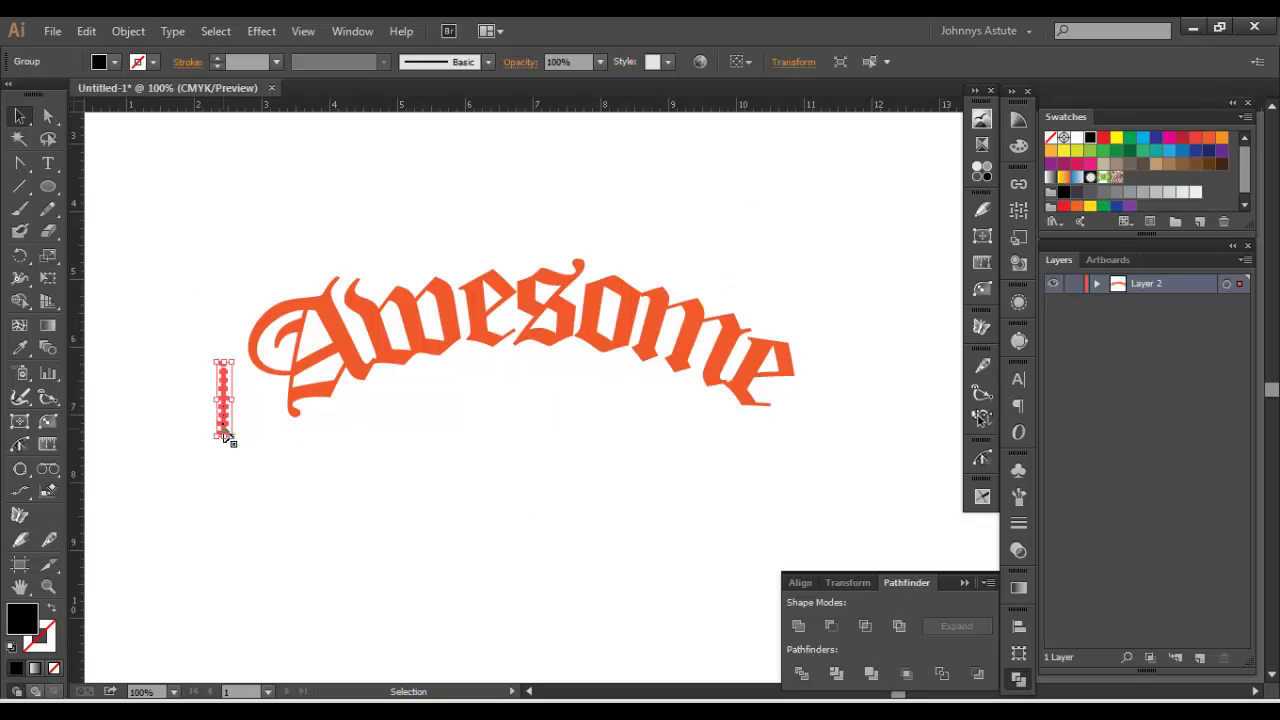
pyautogui.moveTo(228, 436); pyautogui.dragTo(811, 460)
pyautogui.keyDown('shift'); pyautogui.click(227, 429); pyautogui.keyUp('shift')
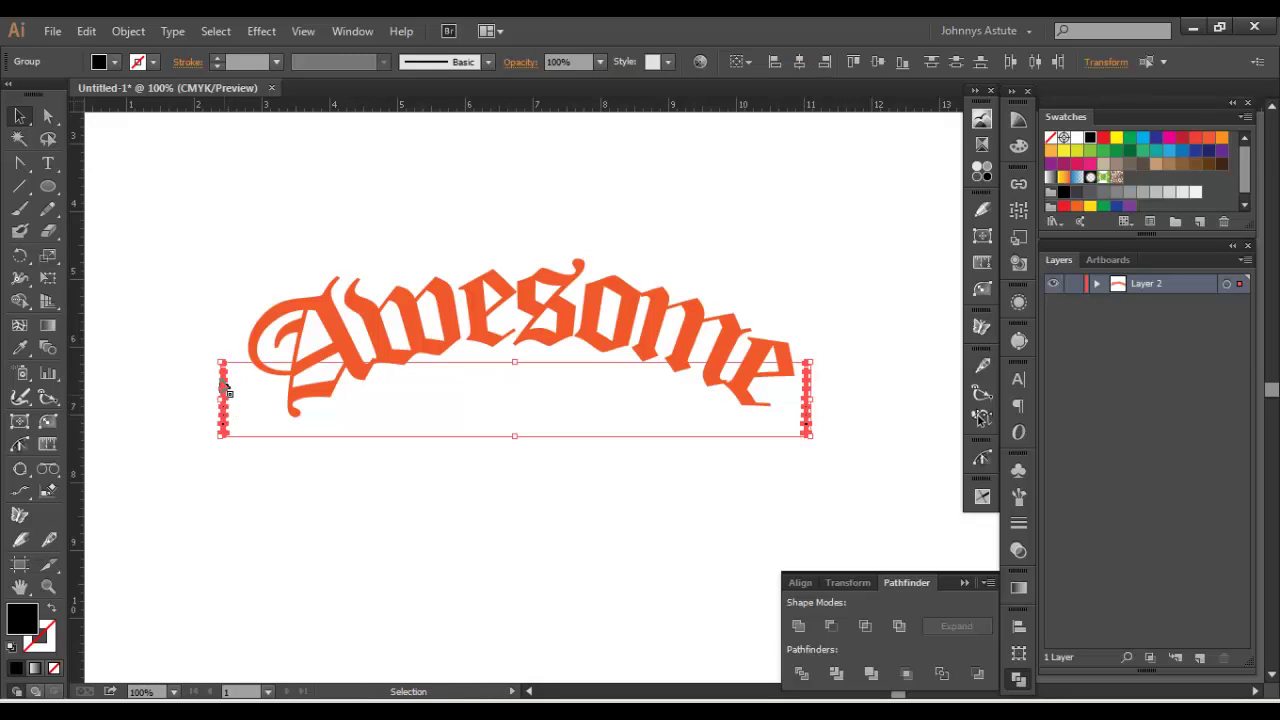
# Step: Blend the two dot columns into a halftone band and expand it into separate dots
pyautogui.click(138, 33)
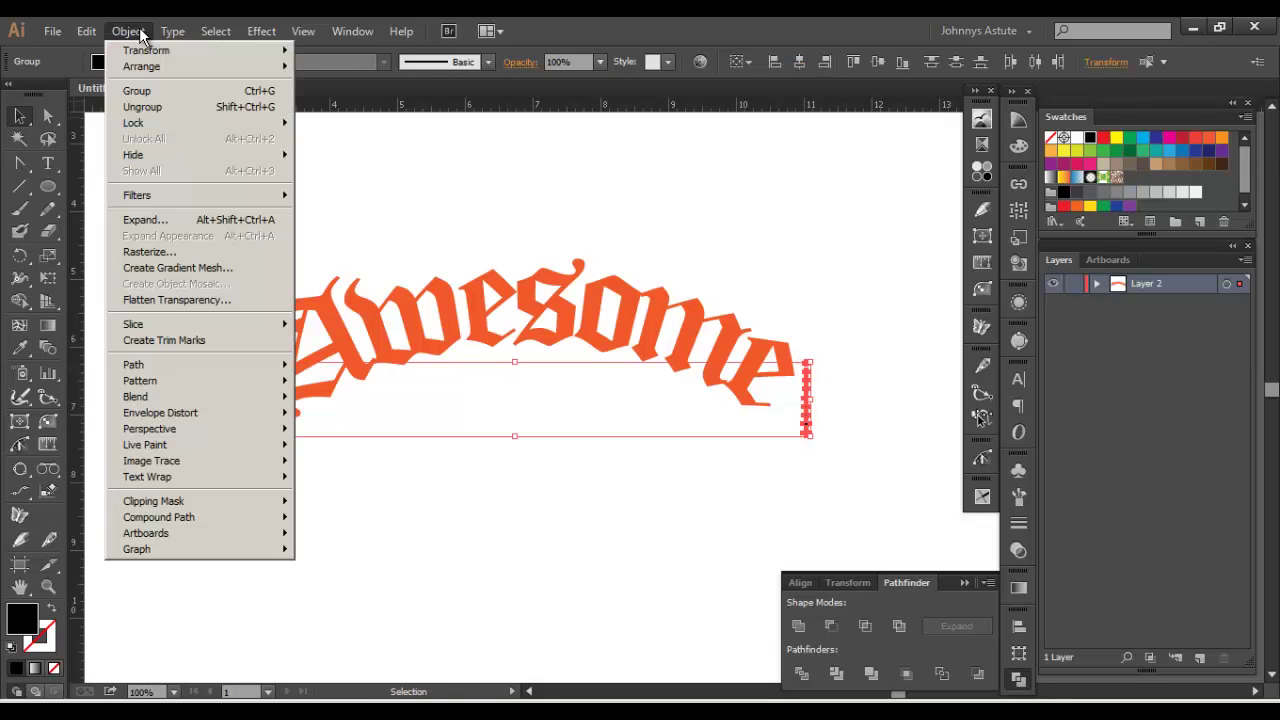
pyautogui.moveTo(157, 399)
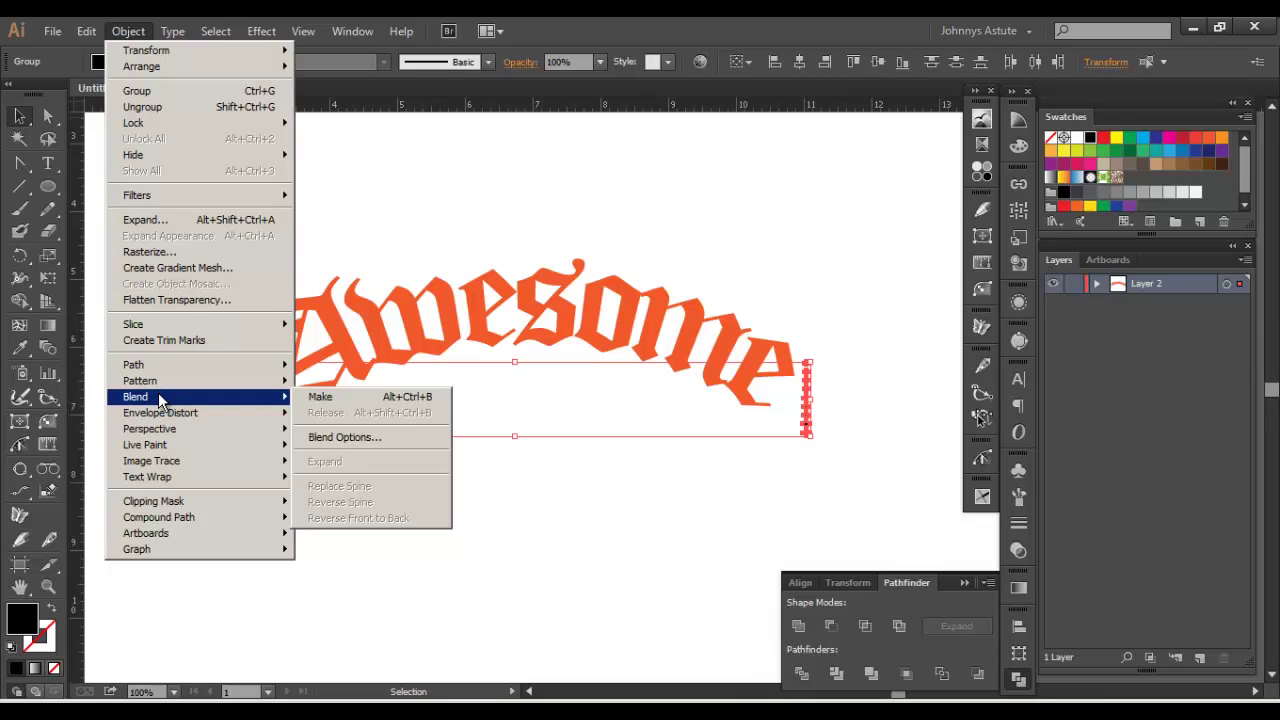
pyautogui.click(330, 399)
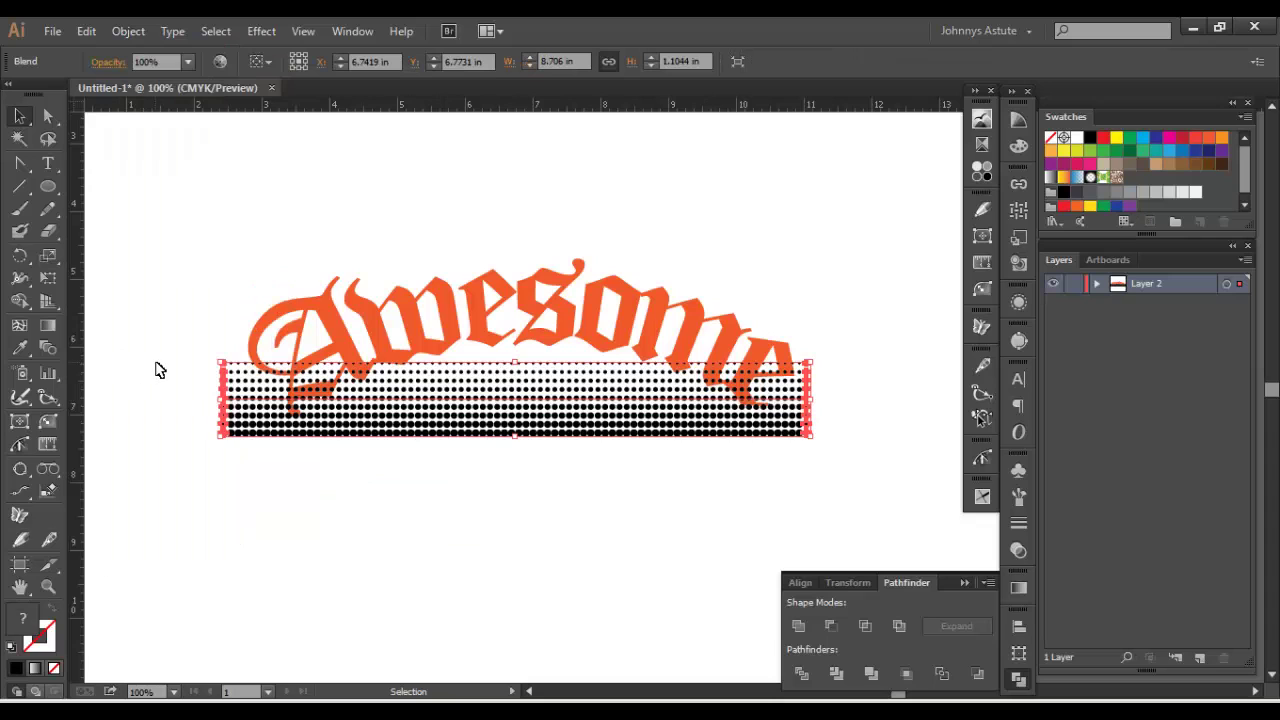
pyautogui.click(128, 31)
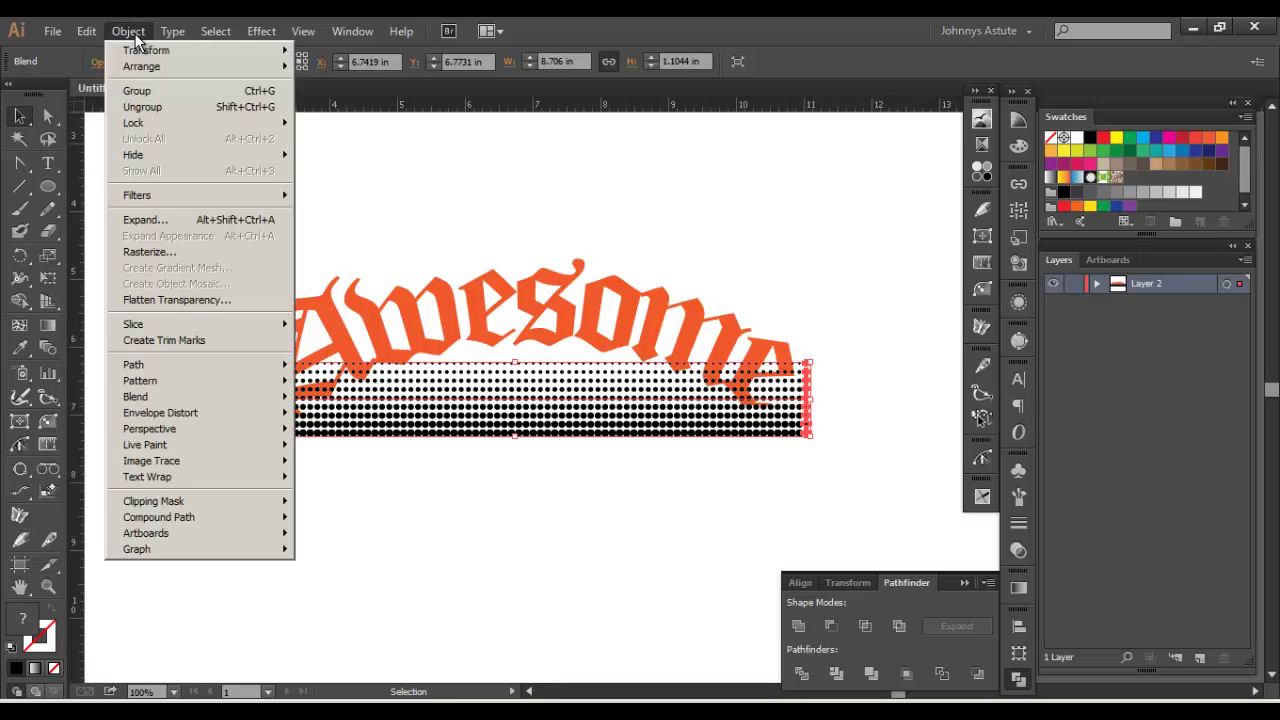
pyautogui.click(168, 227)
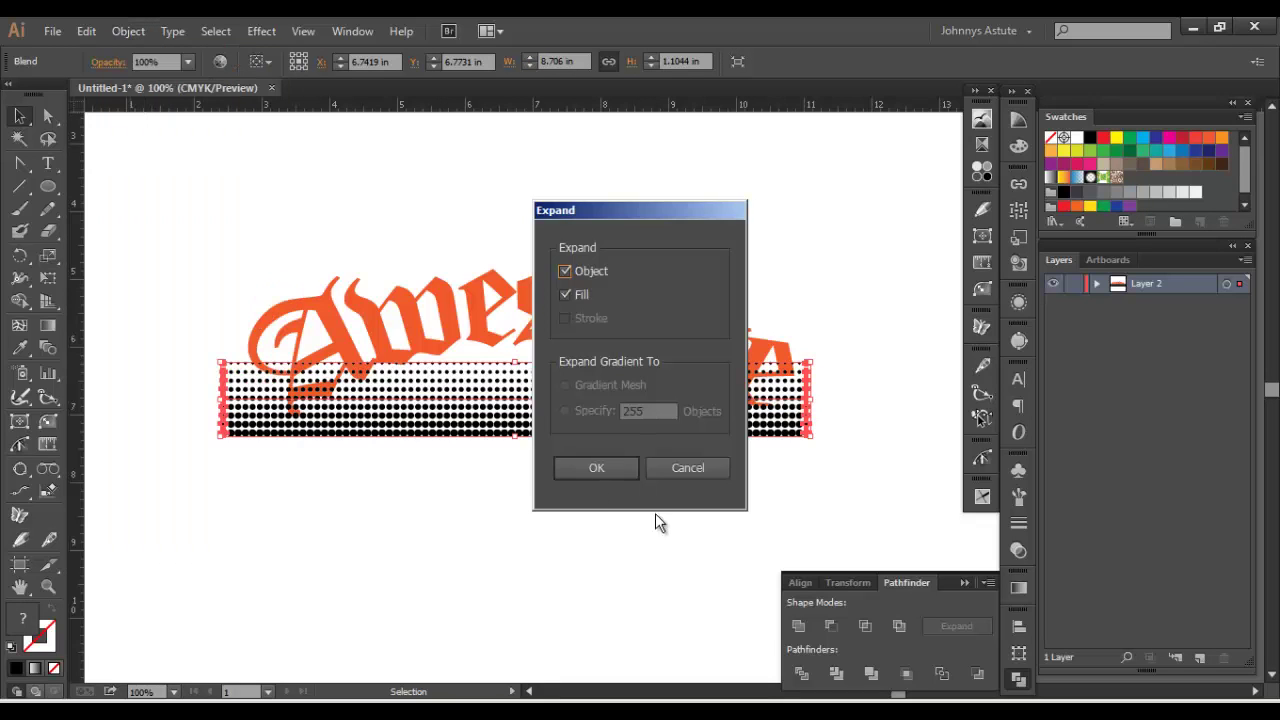
pyautogui.click(608, 466)
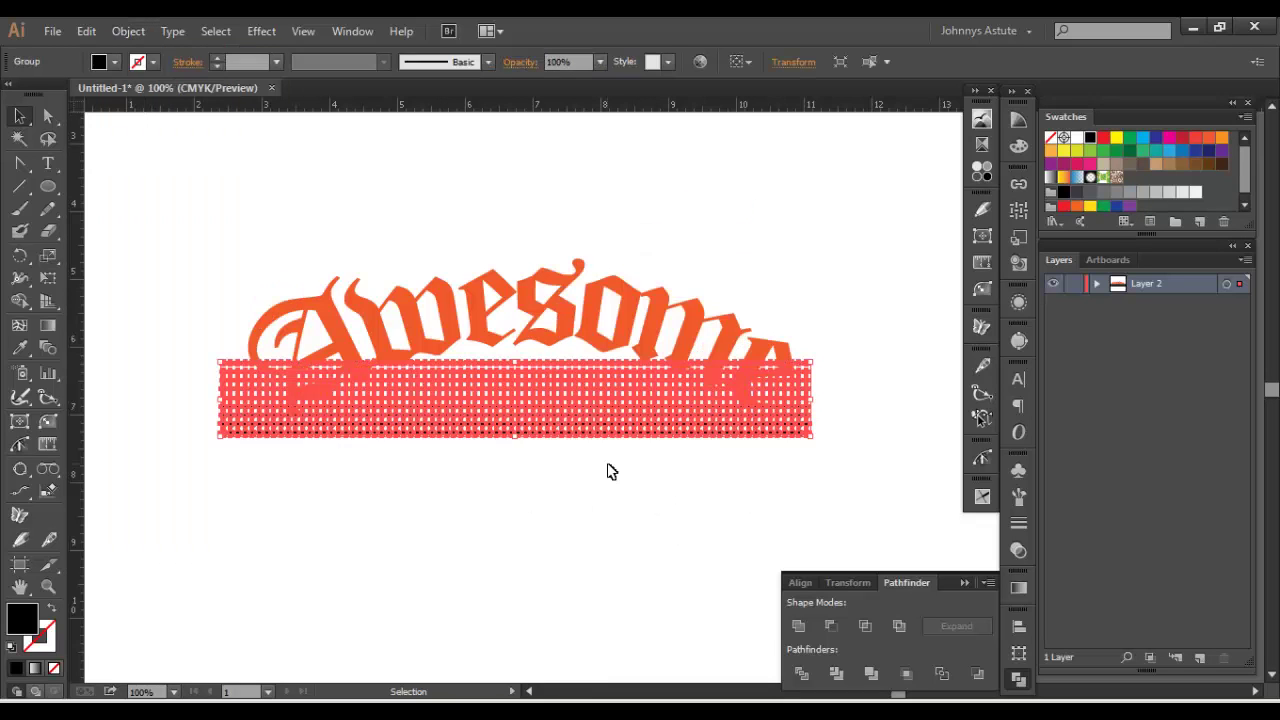
# Step: Warp the dot band with a horizontal Arc envelope at 38% bend and nudge it into place
pyautogui.click(128, 31)
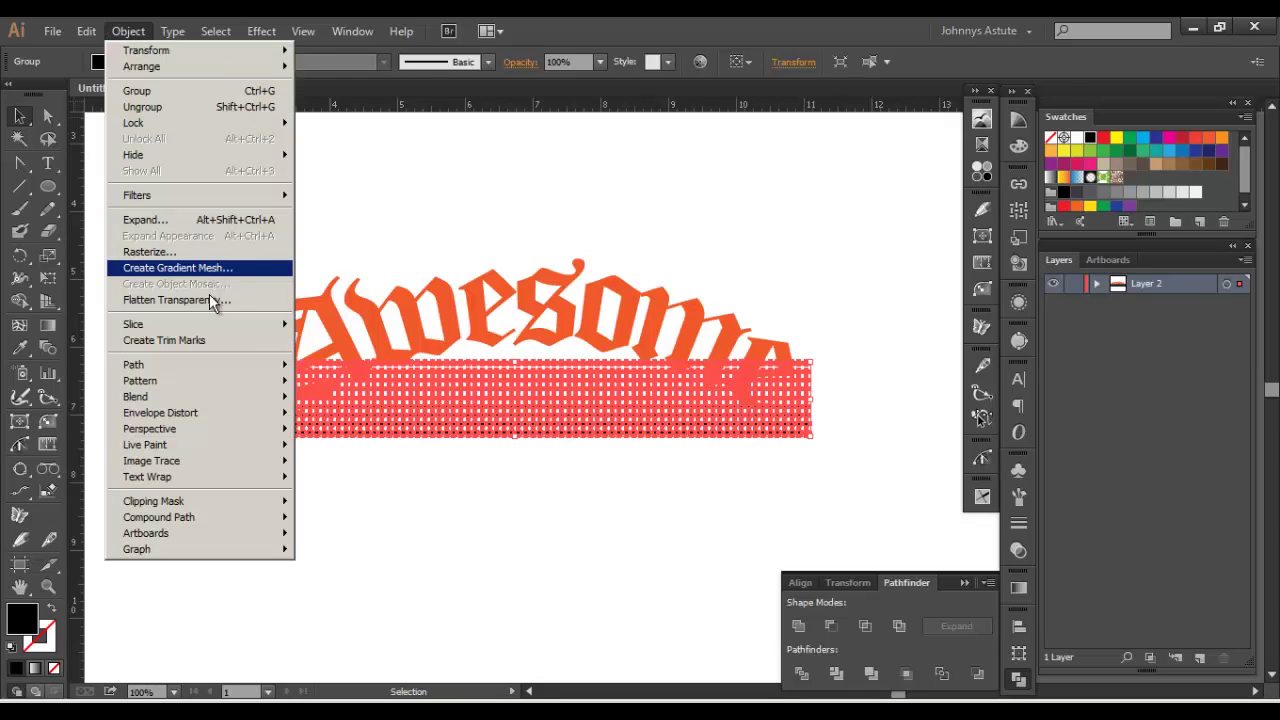
pyautogui.moveTo(234, 412)
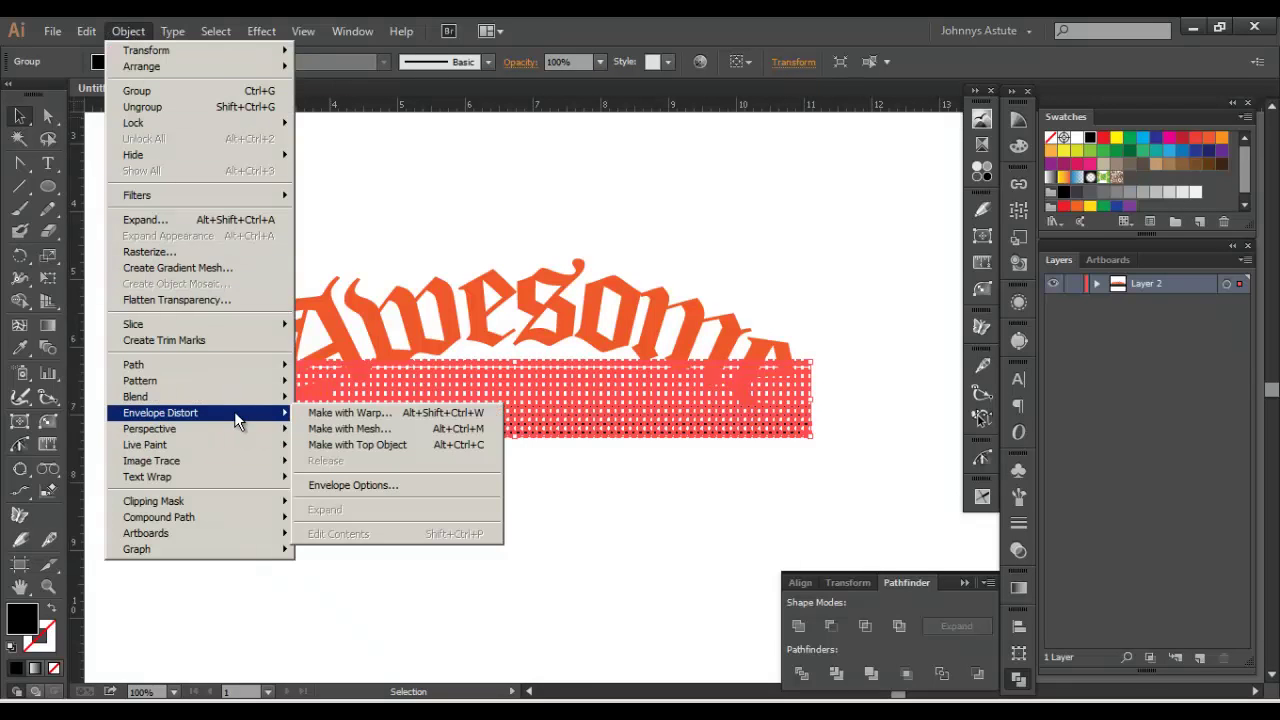
pyautogui.click(343, 413)
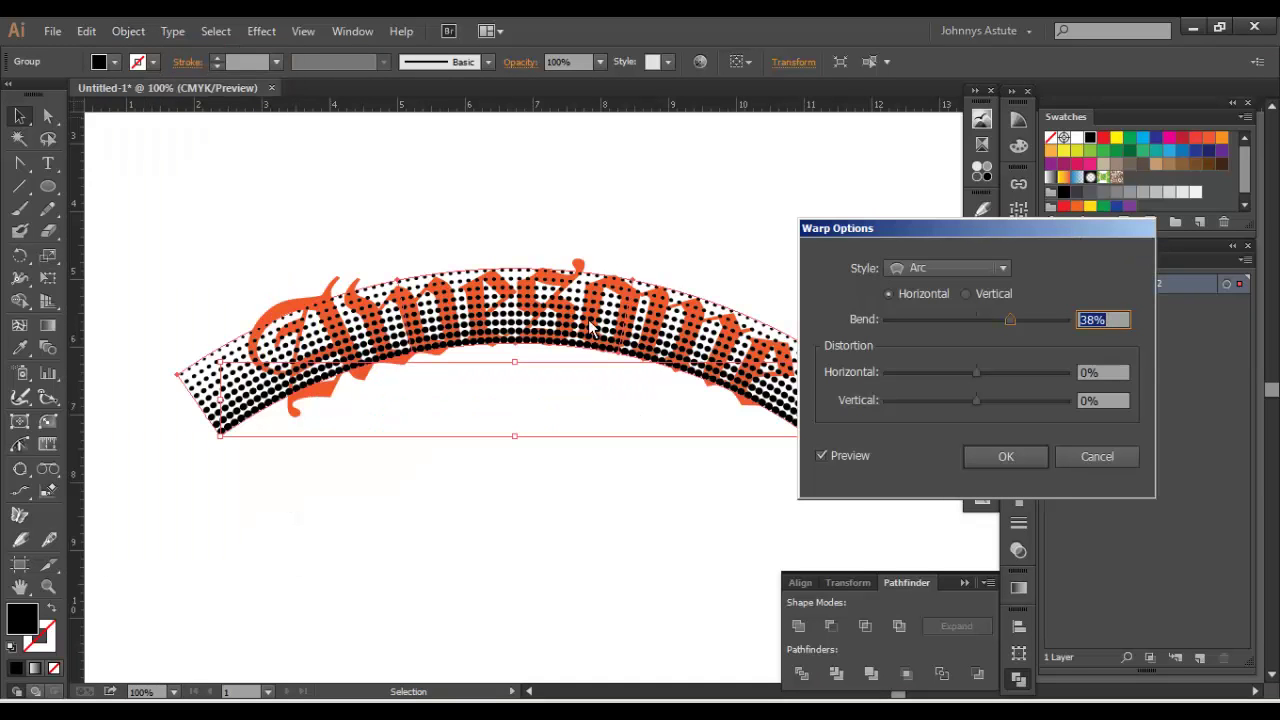
pyautogui.click(1004, 453)
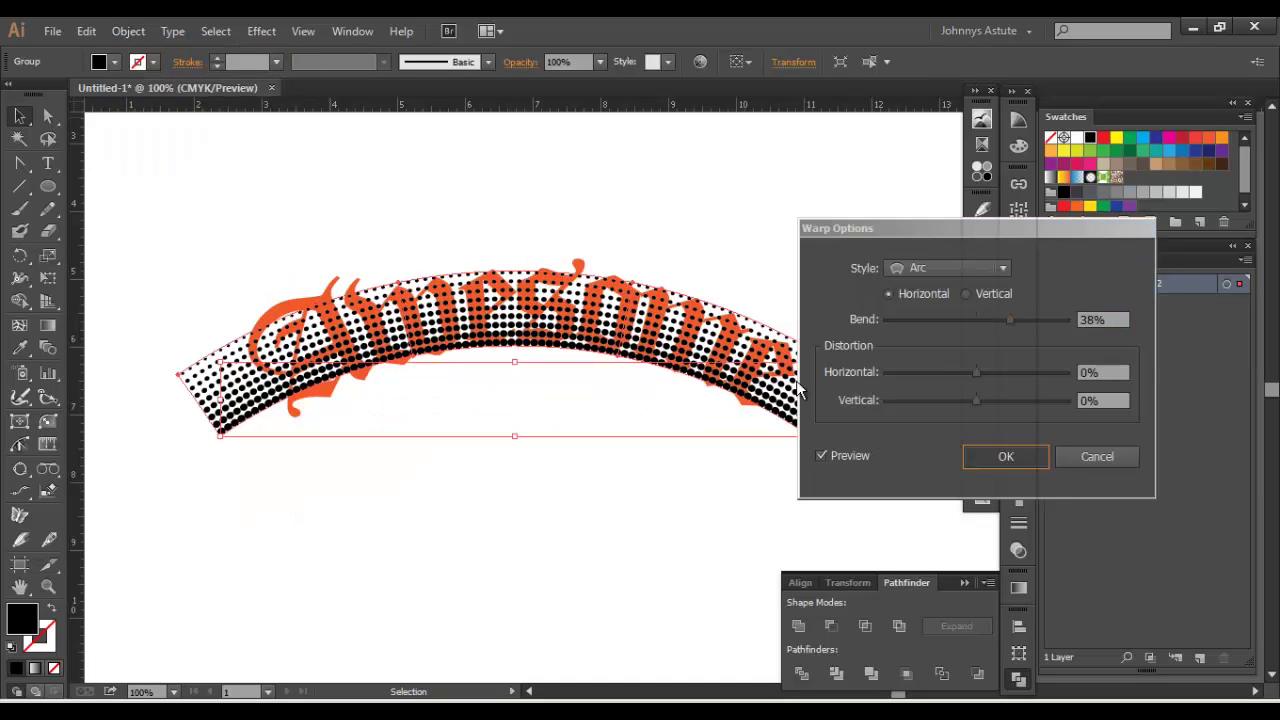
pyautogui.moveTo(606, 355); pyautogui.dragTo(636, 372)
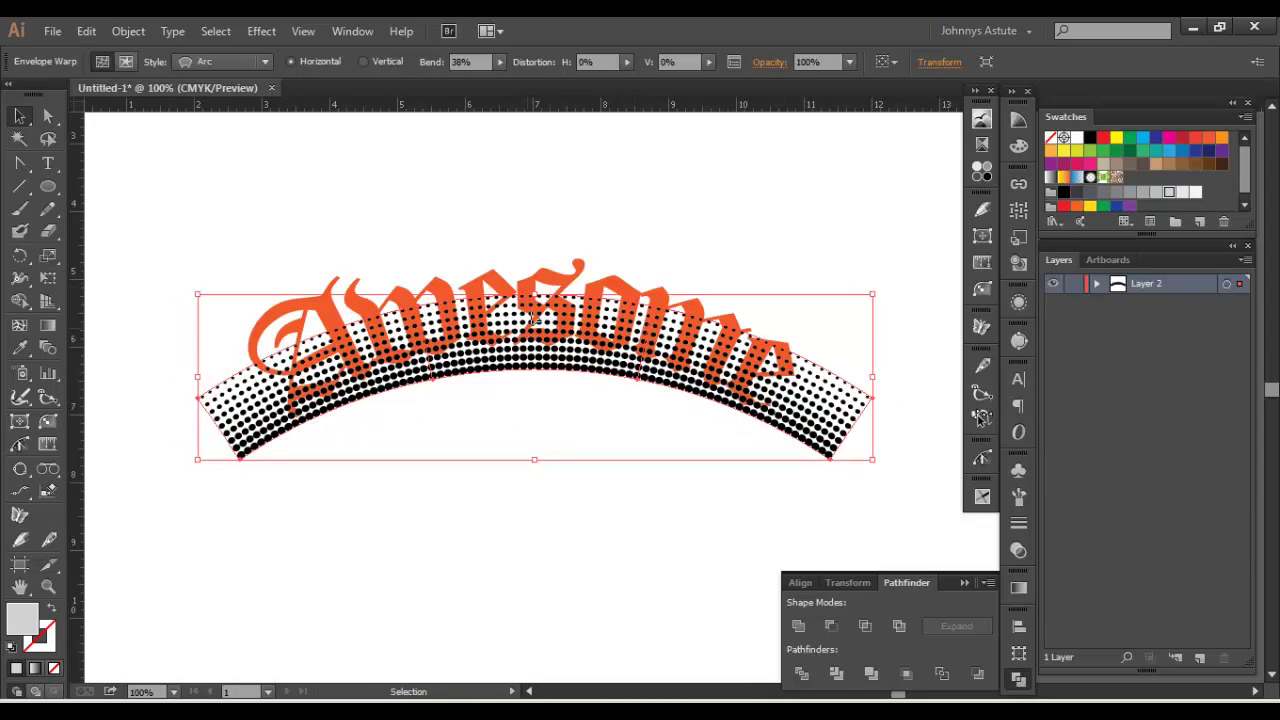
# Step: Reselect the warped band, open the Transparency panel and select the Awesome lettering
pyautogui.click(597, 449)
pyautogui.click(568, 366)
pyautogui.click(1019, 550)
pyautogui.hotkey('ctrl', 'shift', 'v')
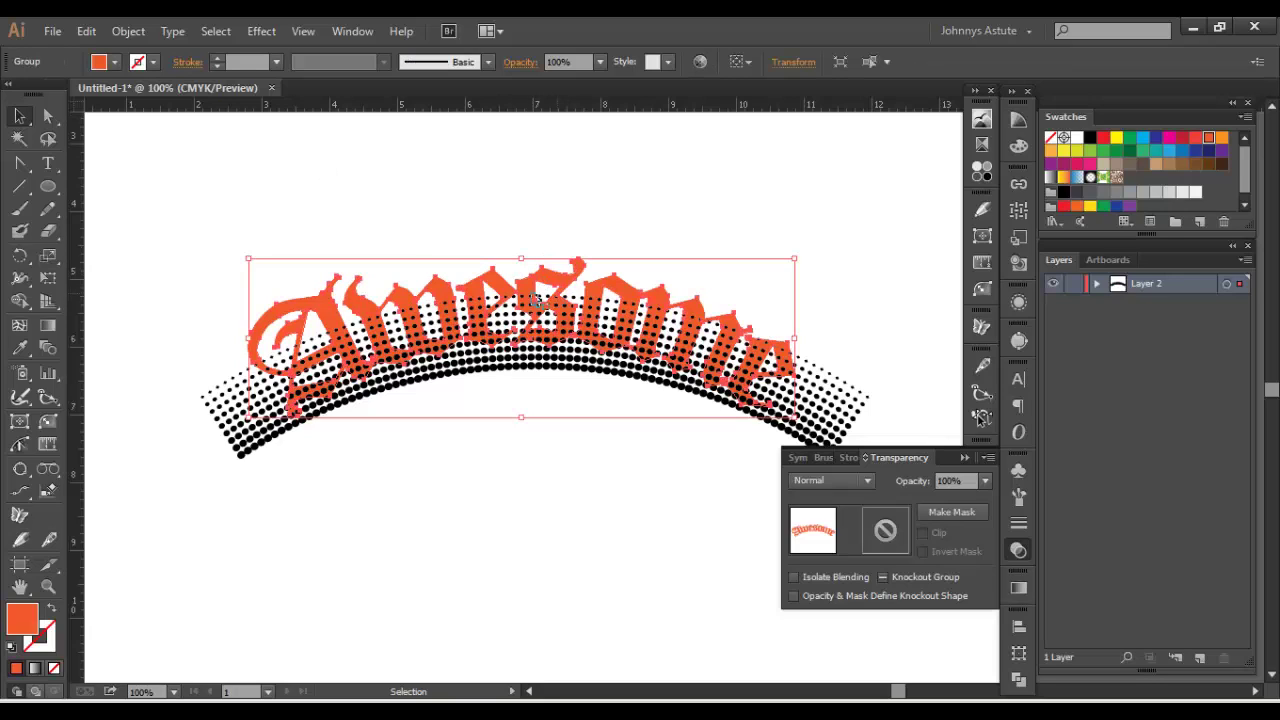
# Step: Offset the Awesome lettering inward by -0.05 in, then select the warped halftone band
pyautogui.click(128, 32)
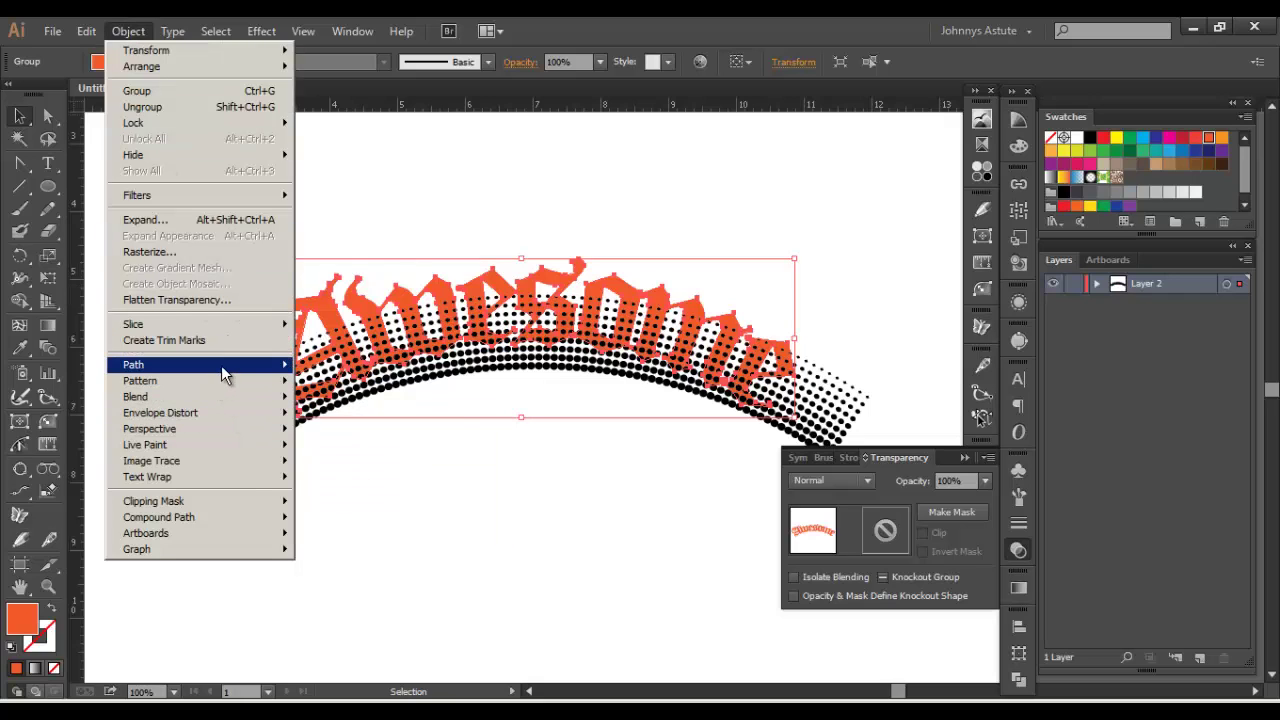
pyautogui.moveTo(221, 365)
pyautogui.click(340, 451)
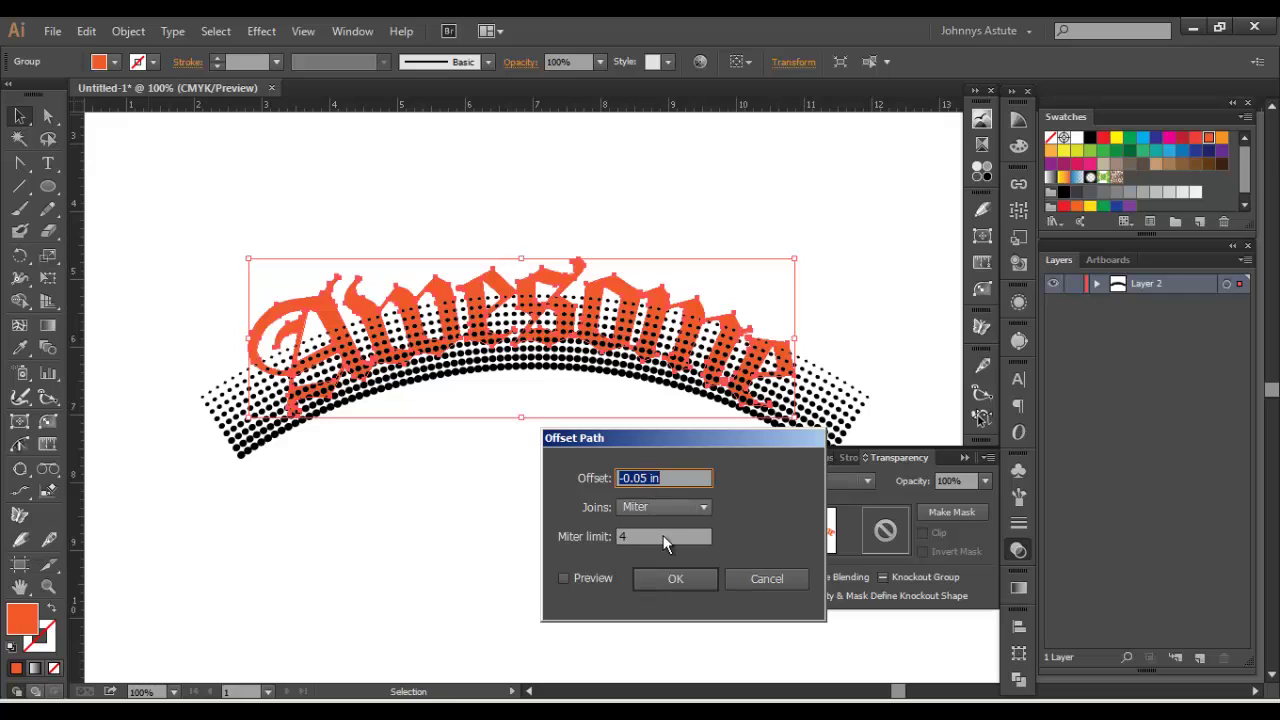
pyautogui.click(675, 578)
pyautogui.hotkey('ctrl', 'shift', 'a')
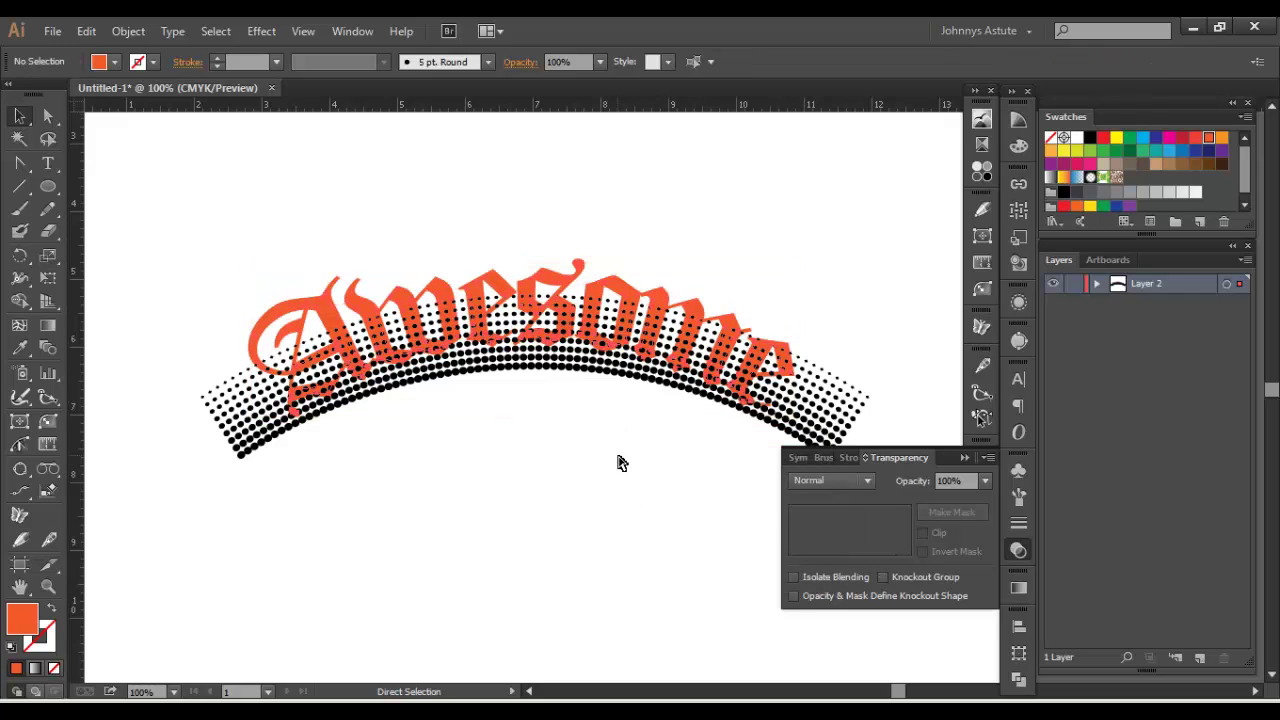
pyautogui.click(482, 350)
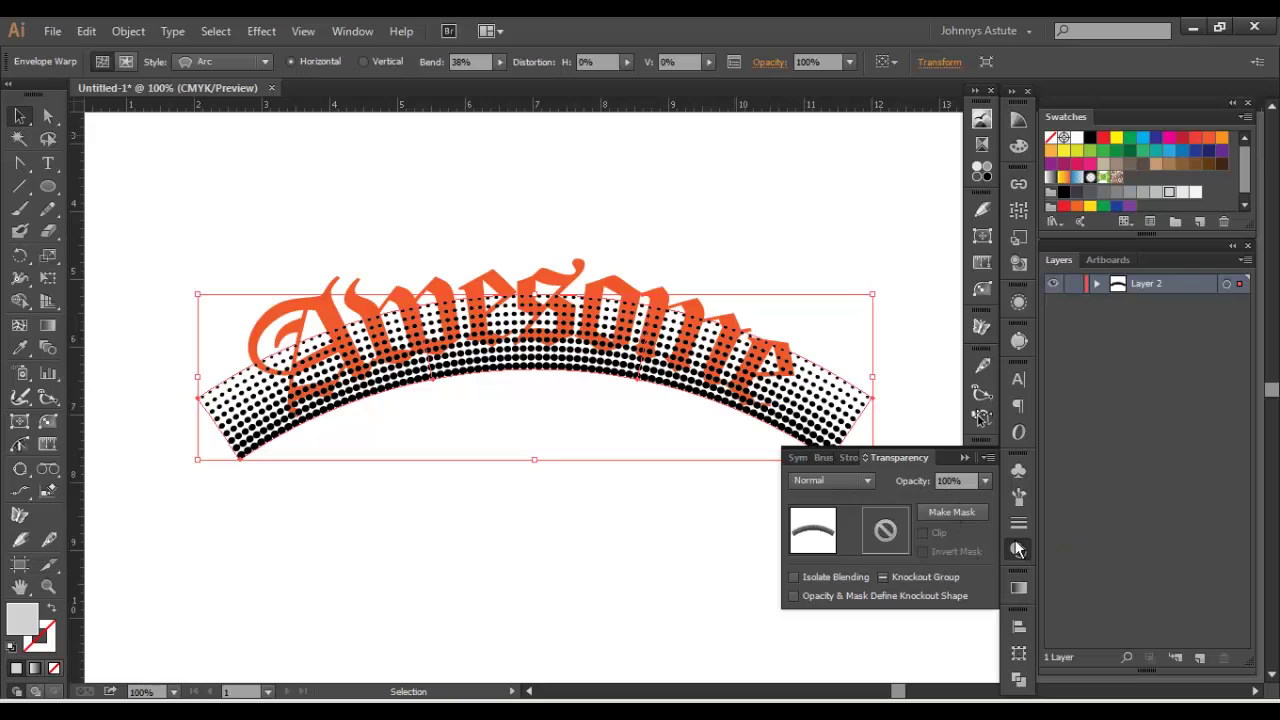
# Step: Make an opacity mask on the band and paste the inset lettering into it, filled white
pyautogui.click(945, 512)
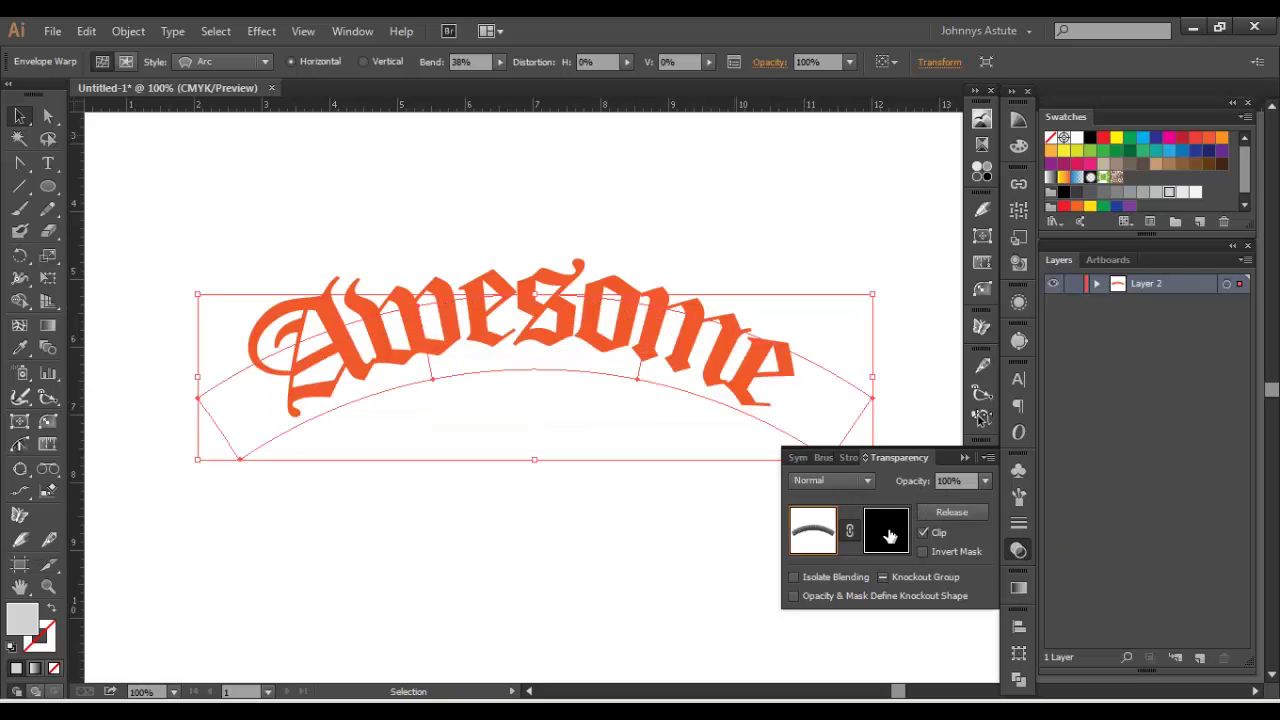
pyautogui.click(889, 537)
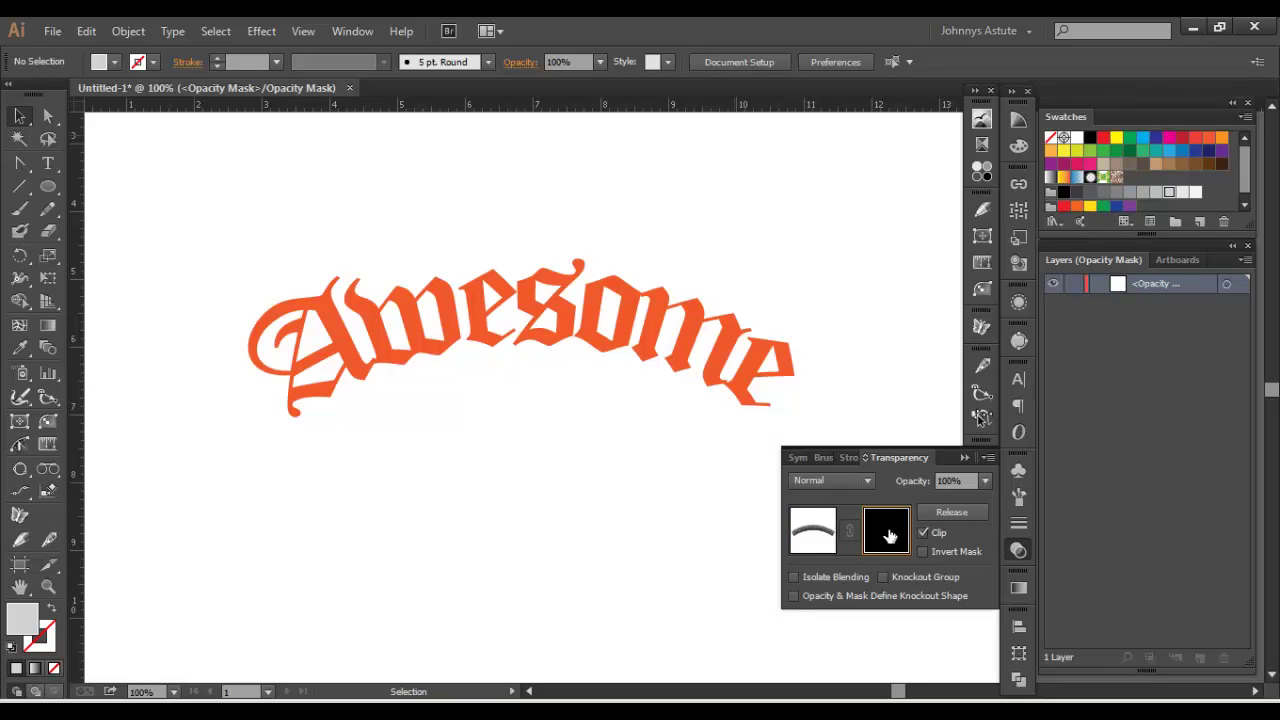
pyautogui.hotkey('ctrl', 'f')
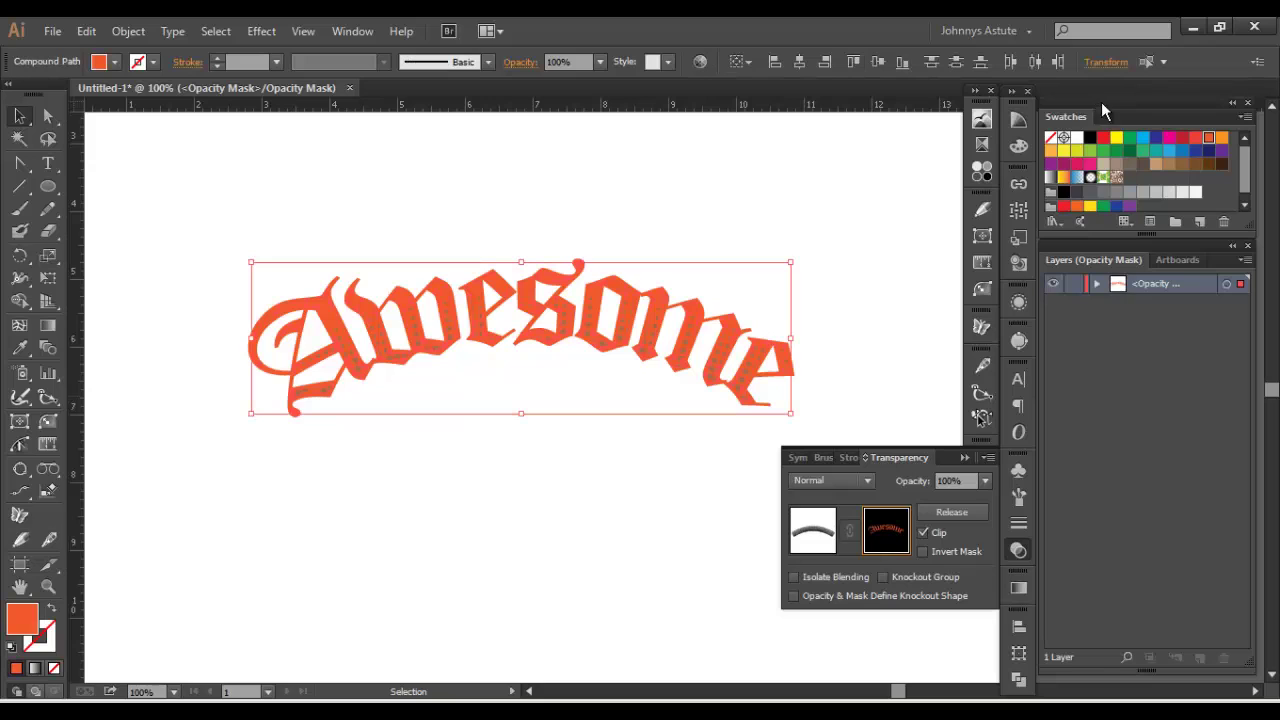
pyautogui.click(1075, 139)
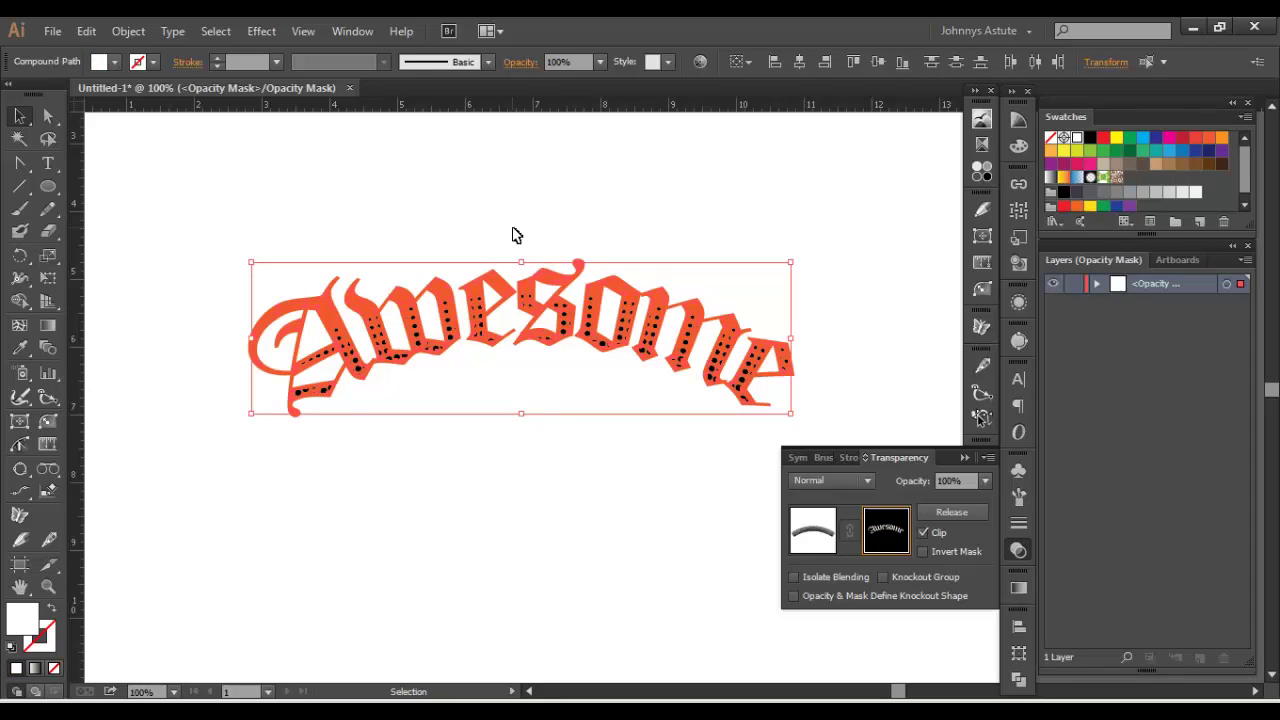
pyautogui.click(516, 235)
pyautogui.click(379, 340)
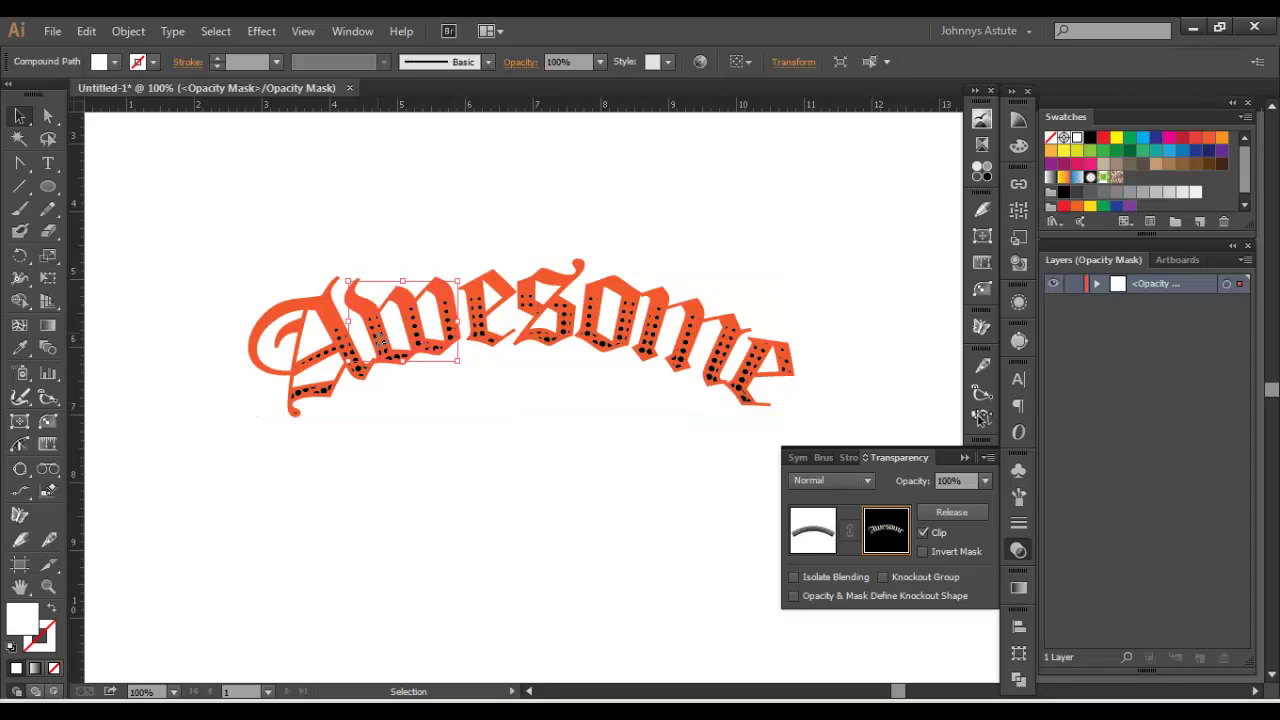
pyautogui.click(525, 466)
# Step: Isolate the warped halftone band, Magic Wand-select all the black dots, and fill them with the yellow swatch
pyautogui.click(812, 540)
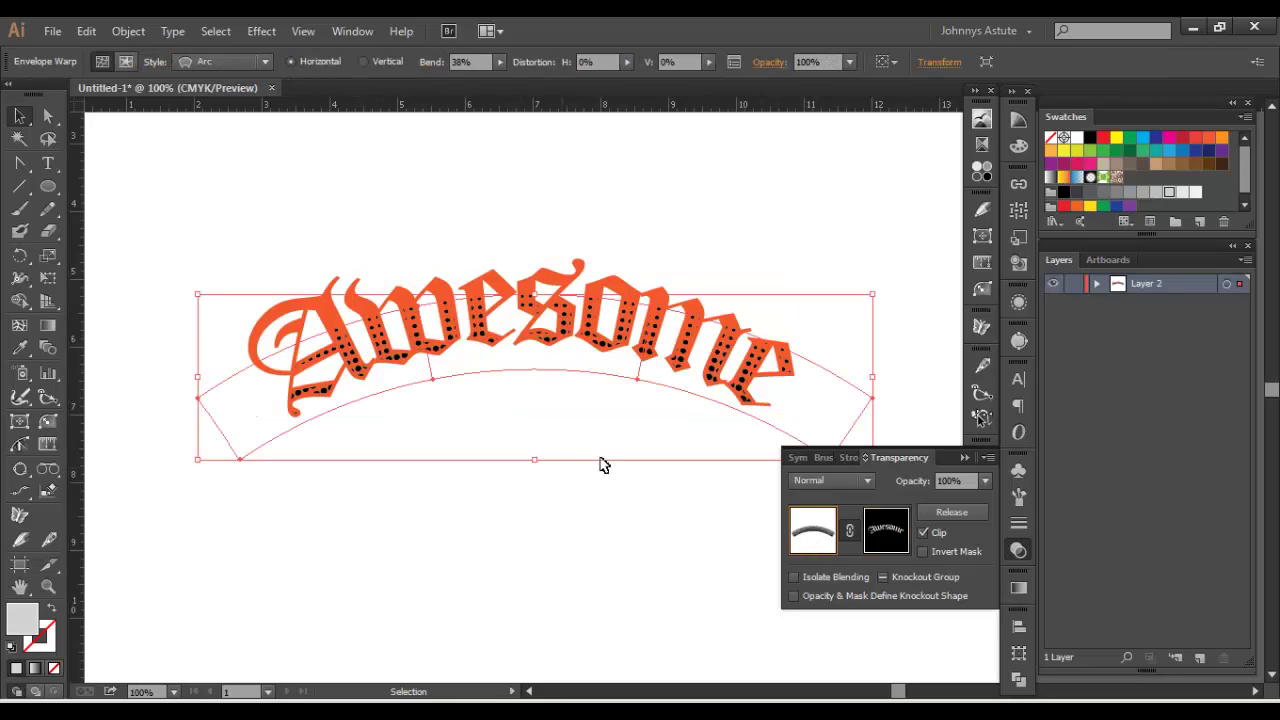
pyautogui.doubleClick(248, 424)
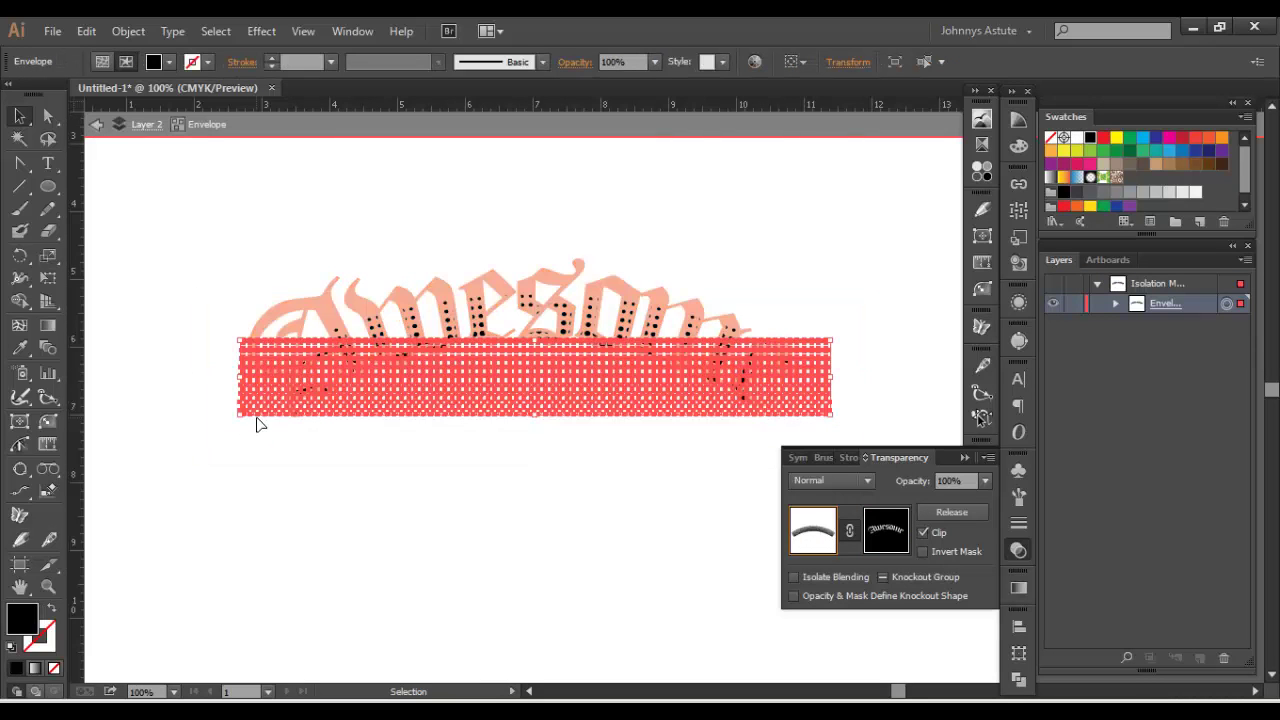
pyautogui.press('y')
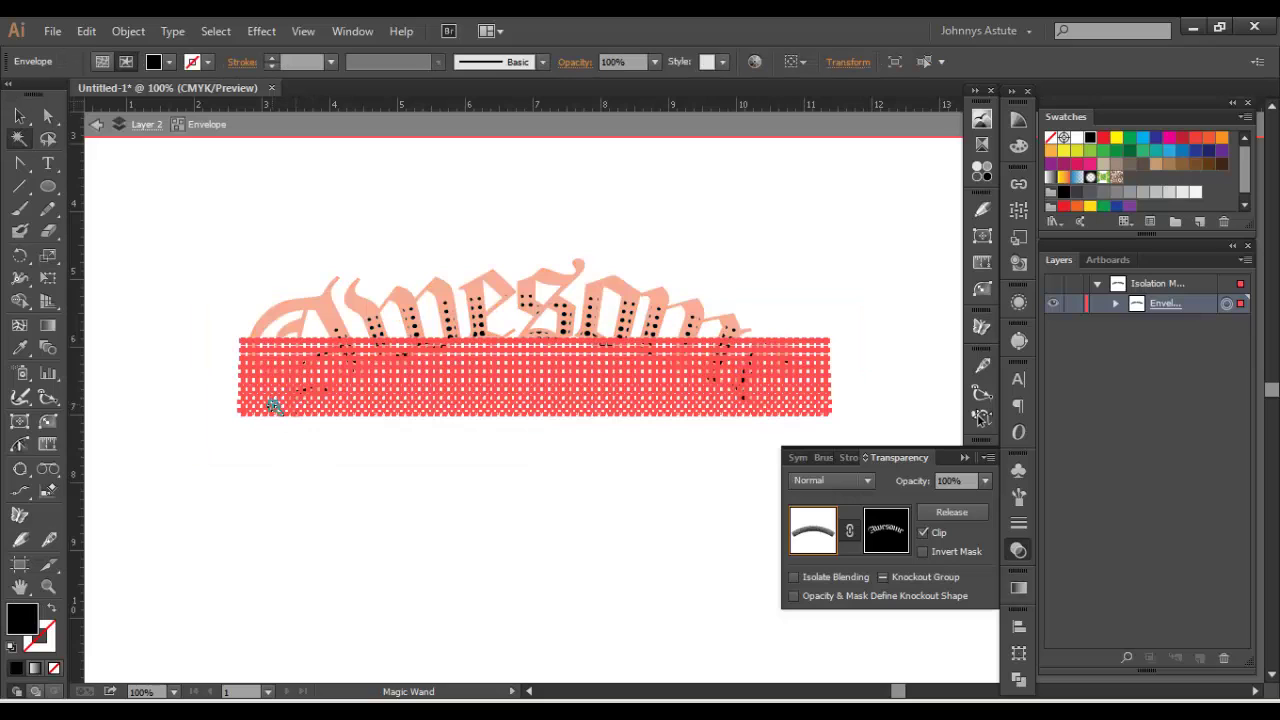
pyautogui.click(1116, 137)
pyautogui.click(713, 258)
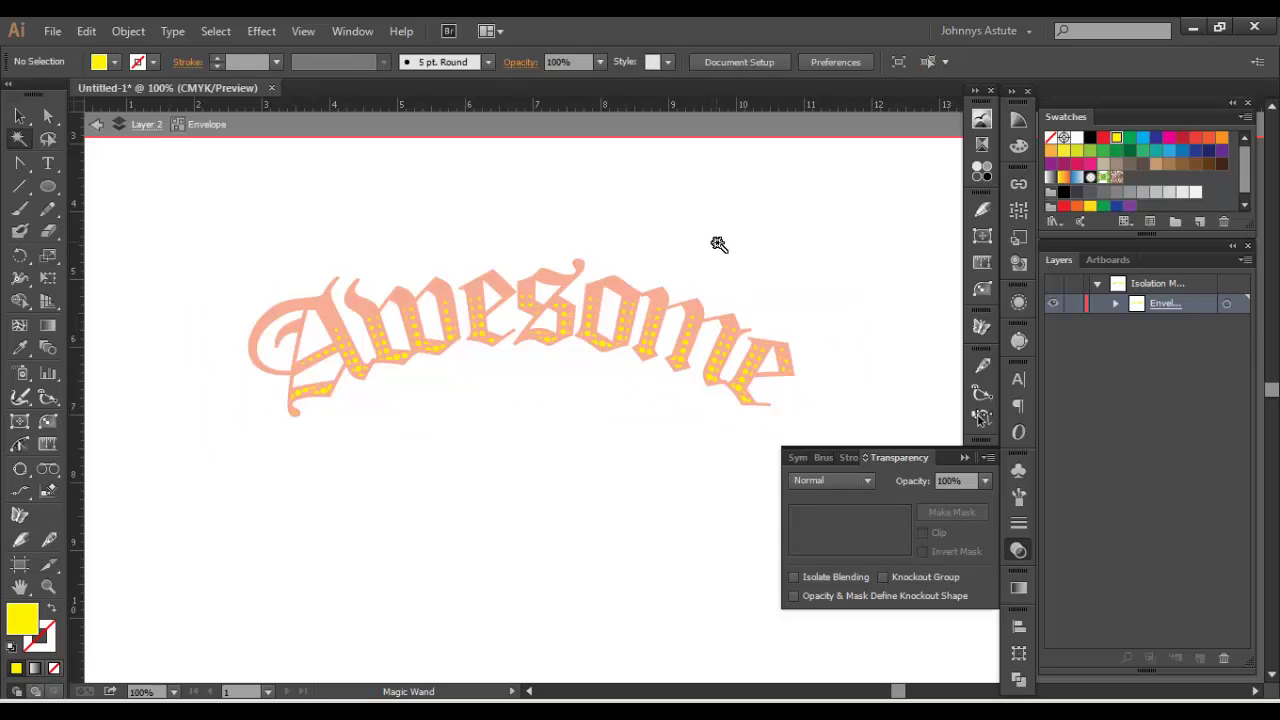
pyautogui.click(98, 124)
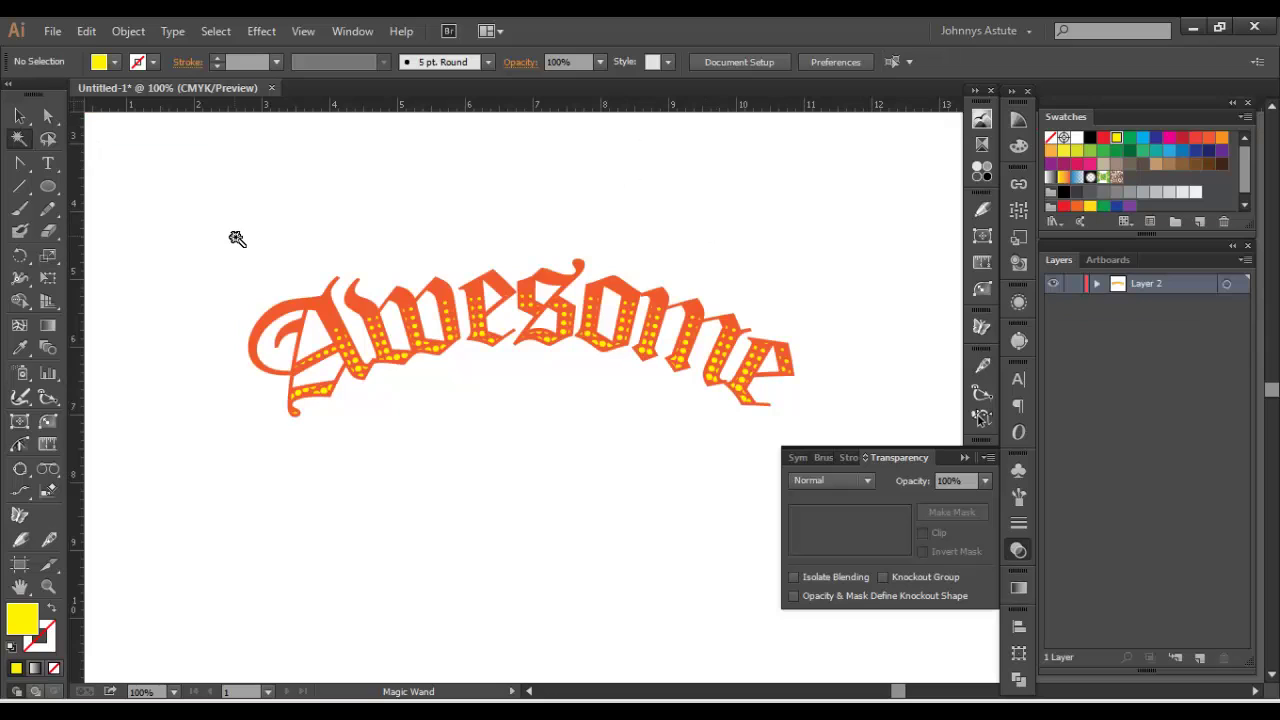
# Step: Collapse the Transparency panel to reveal the finished orange 'Awesome' with yellow dots
pyautogui.click(1019, 551)
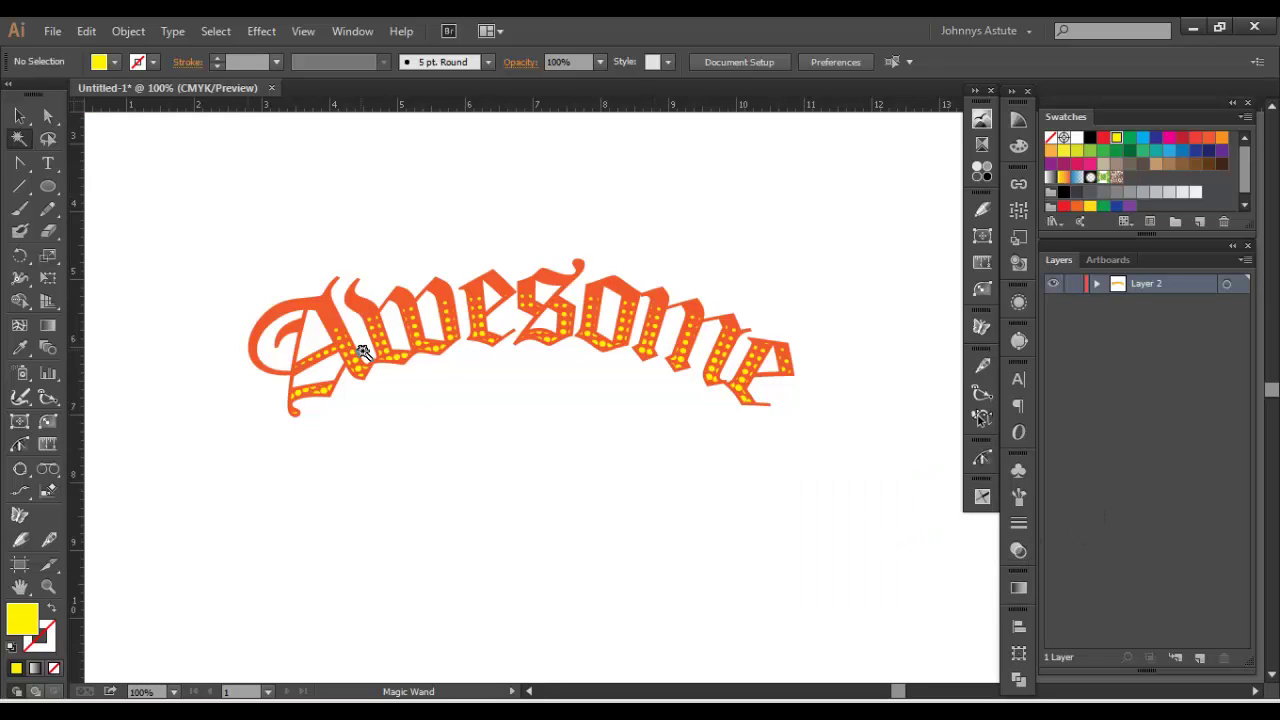